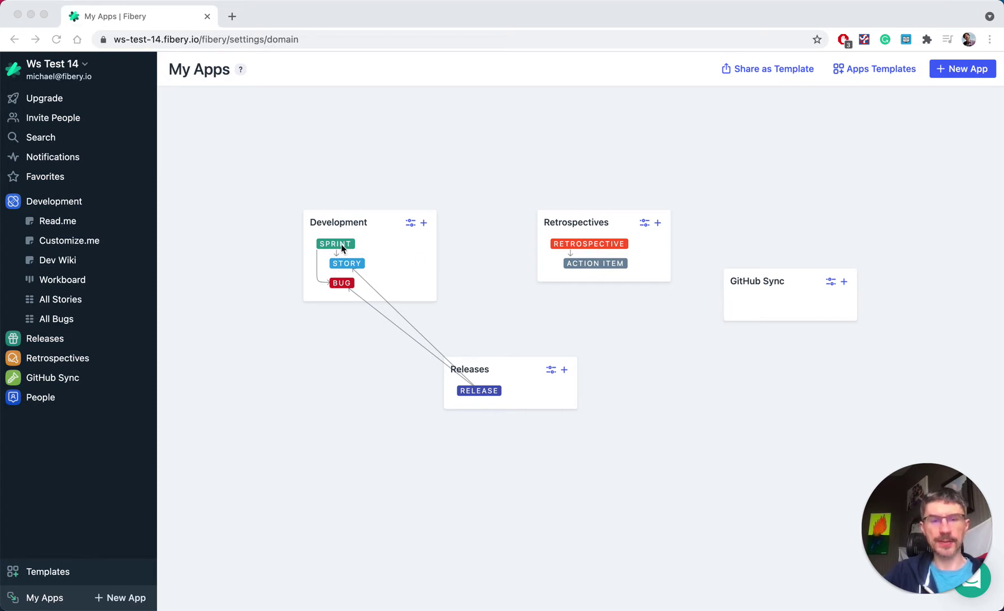
Step: Delete the Teams smart folder from the Retrospectives app and open that app's Archive table
click(56, 280)
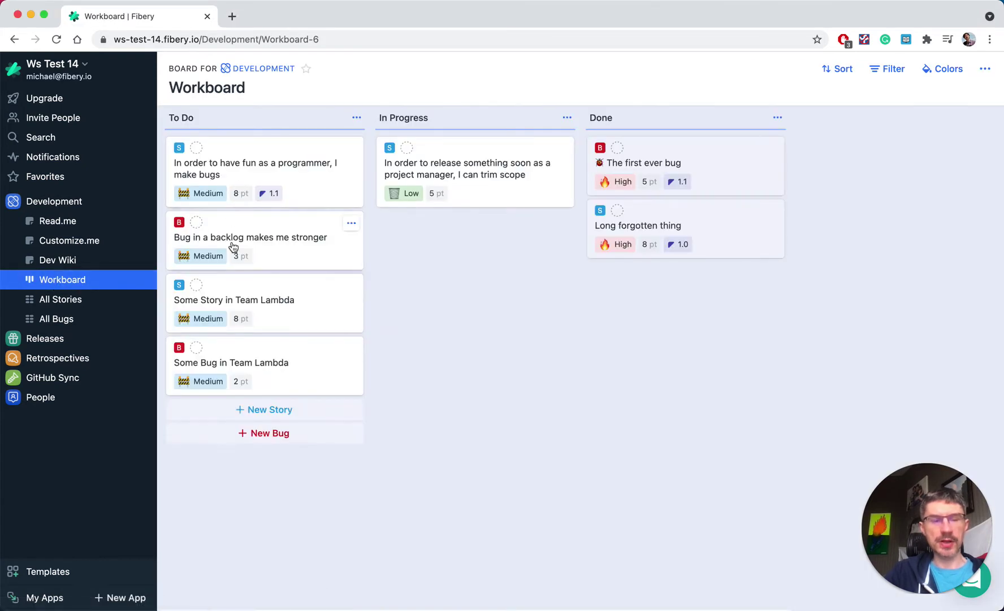
click(23, 359)
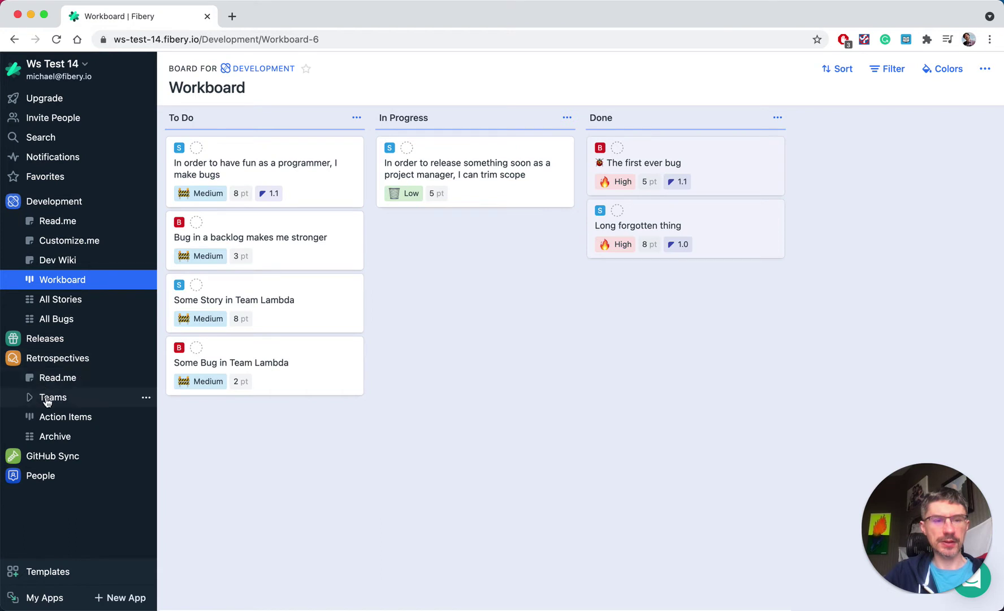
click(146, 397)
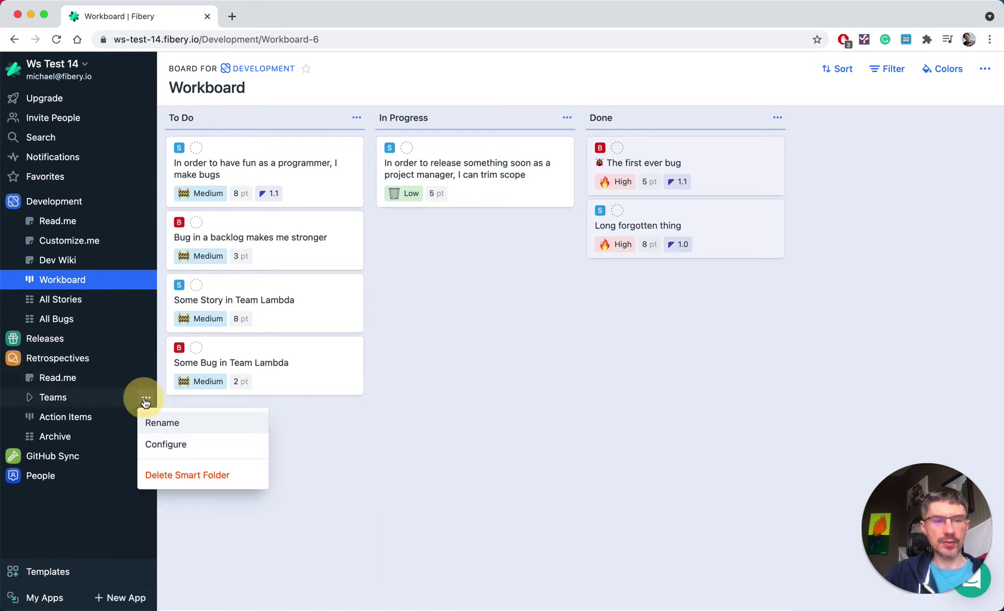
click(168, 474)
click(168, 473)
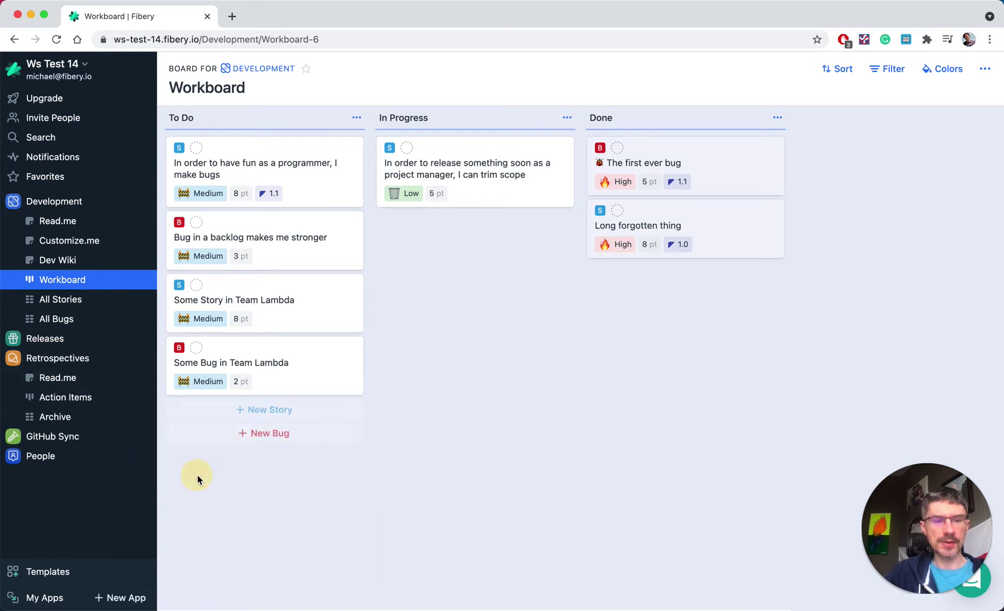
click(61, 414)
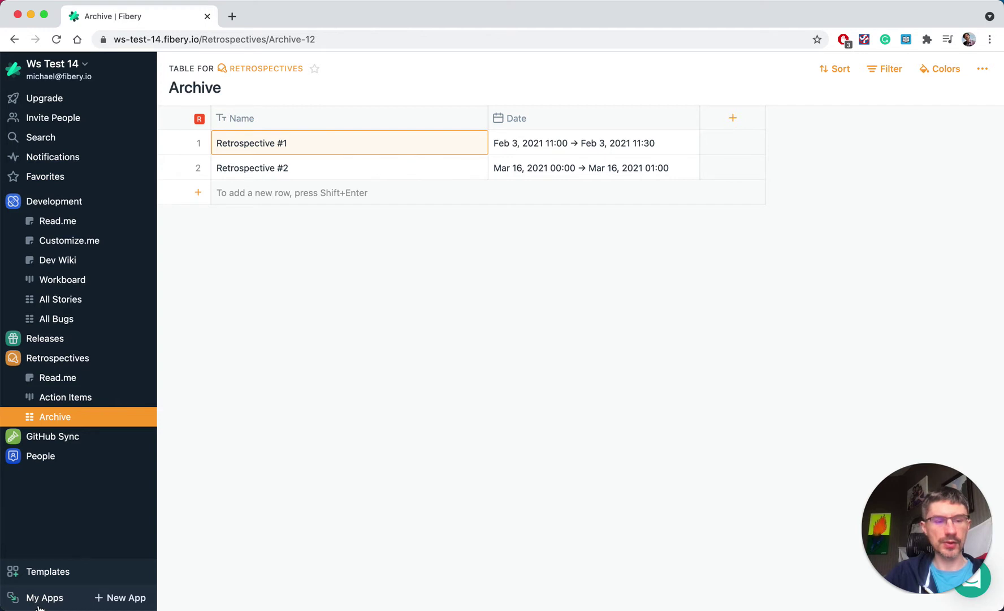
Step: Add a new type named Team to the Development app on the My Apps map
click(34, 602)
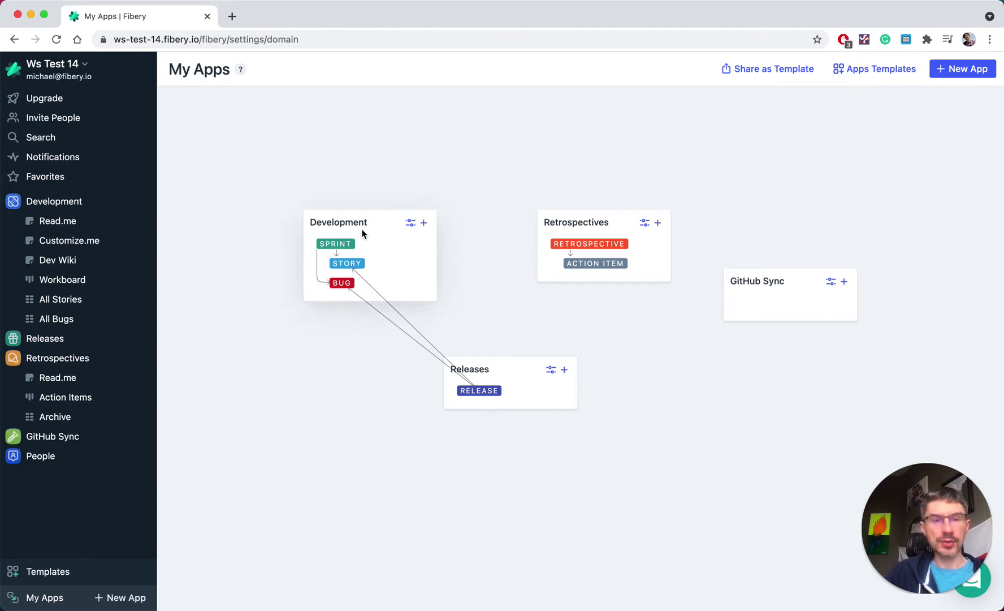
click(423, 223)
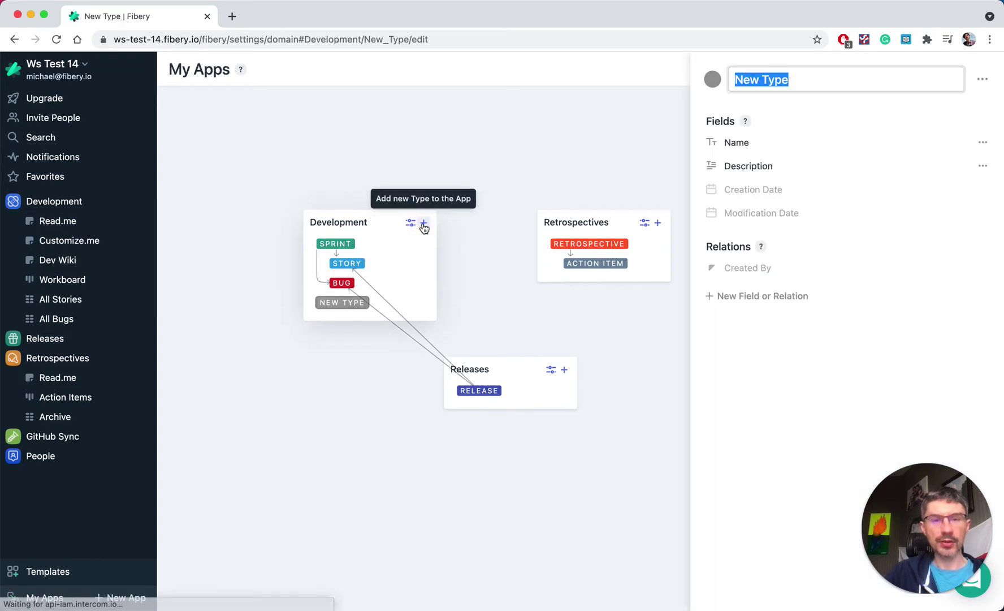
text(Team)
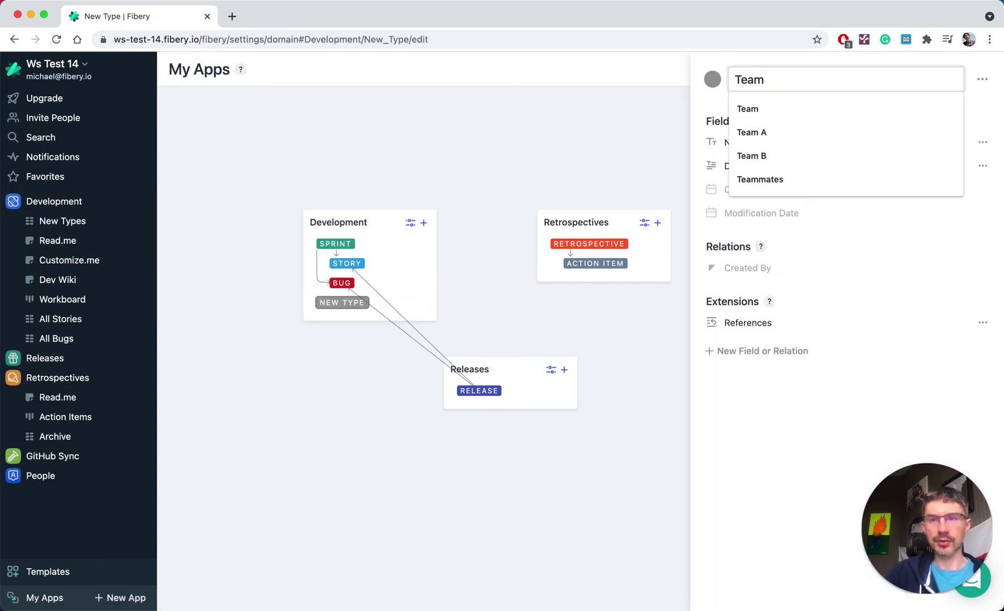
click(757, 110)
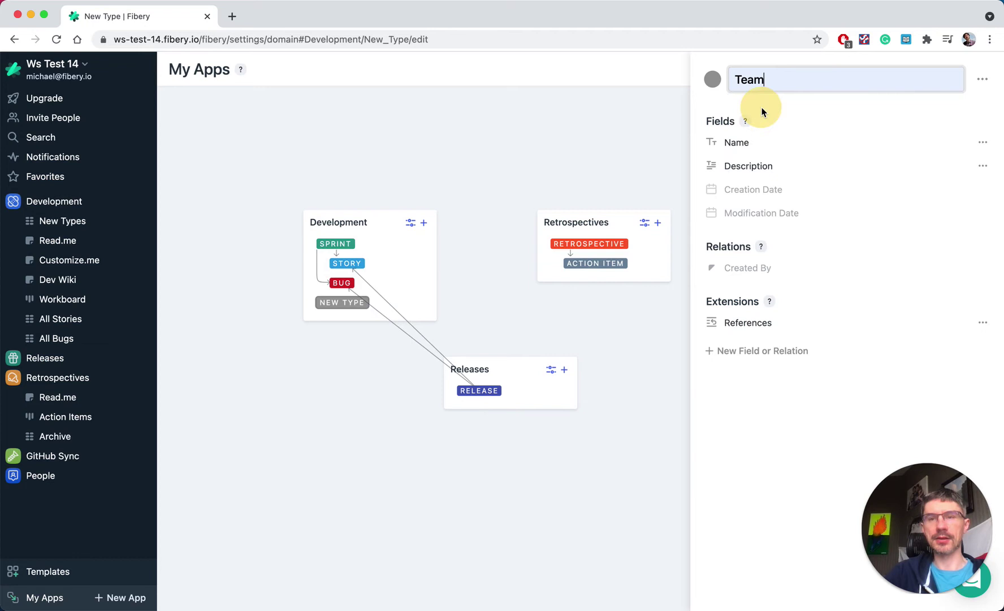
Step: Set the Team type's color to the bright blue #2978FB
click(709, 91)
click(712, 77)
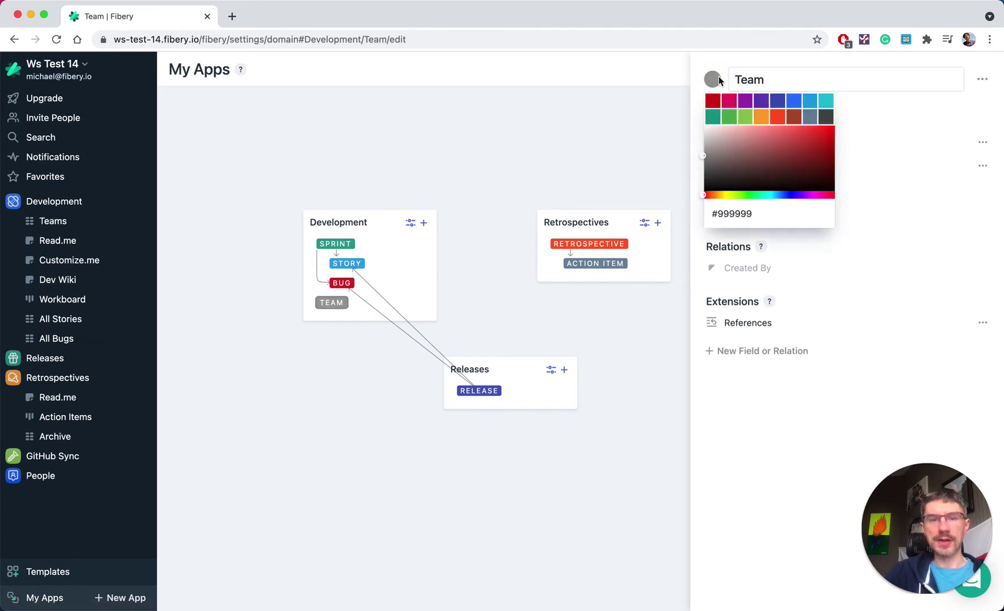
click(774, 103)
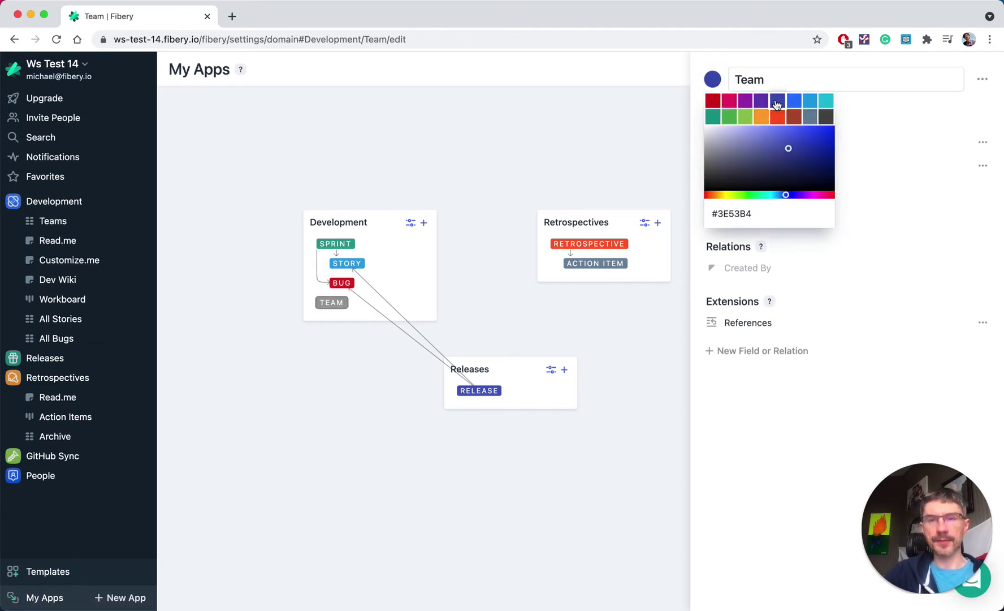
click(794, 102)
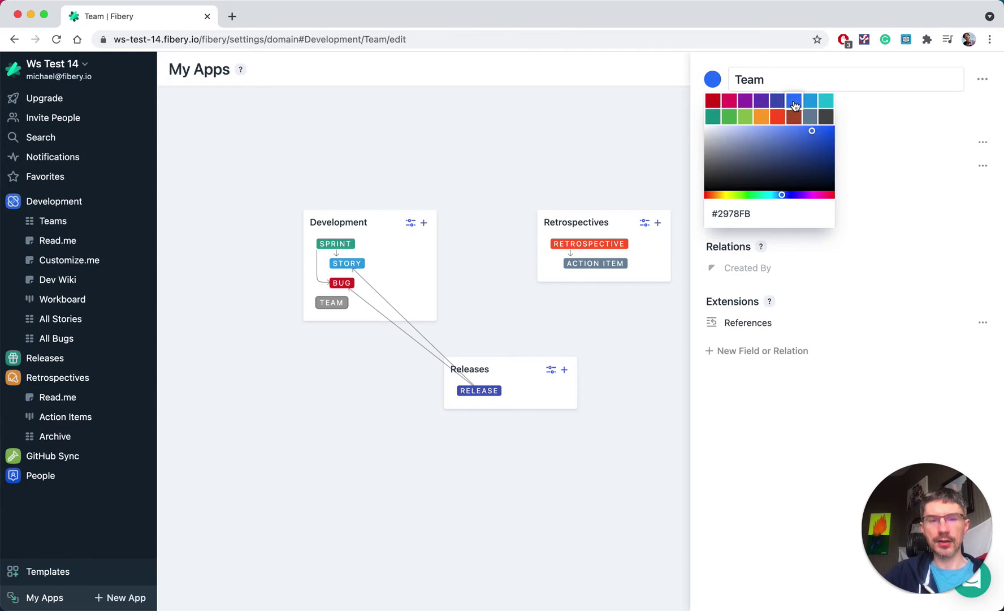
click(706, 69)
click(699, 108)
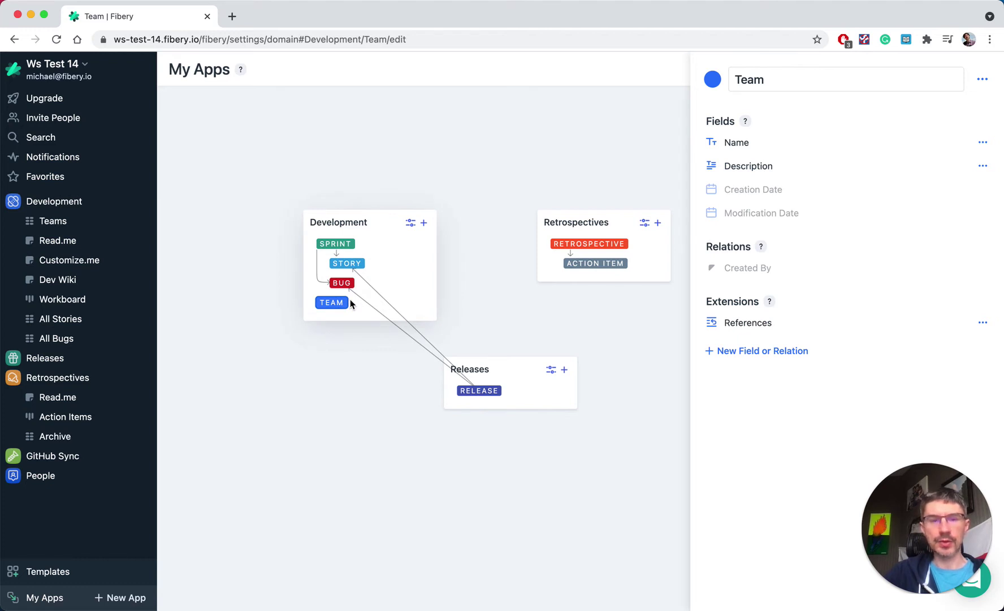
Step: Add the Avatar extension to the Team type
click(750, 359)
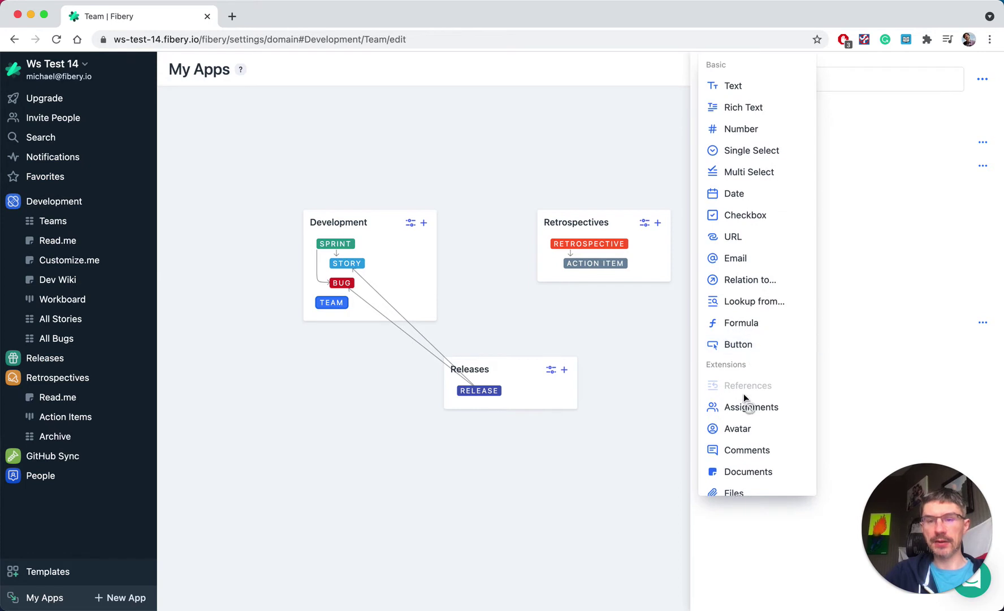
scroll(744, 393, down, 2)
click(746, 378)
click(747, 380)
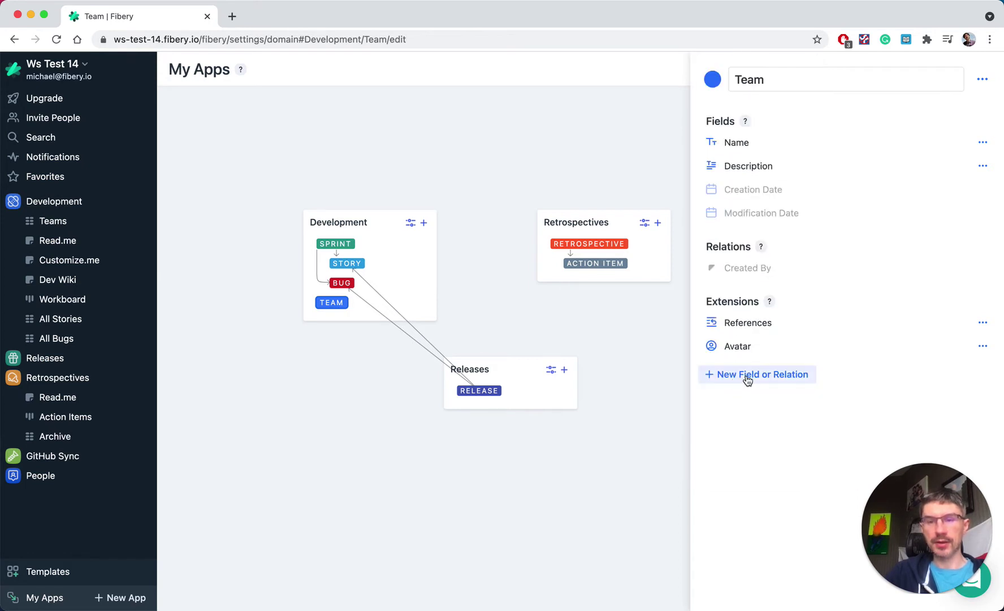
Step: Set up a new Single Select field on the Team type, named Team Type
click(746, 374)
scroll(769, 293, down, 2)
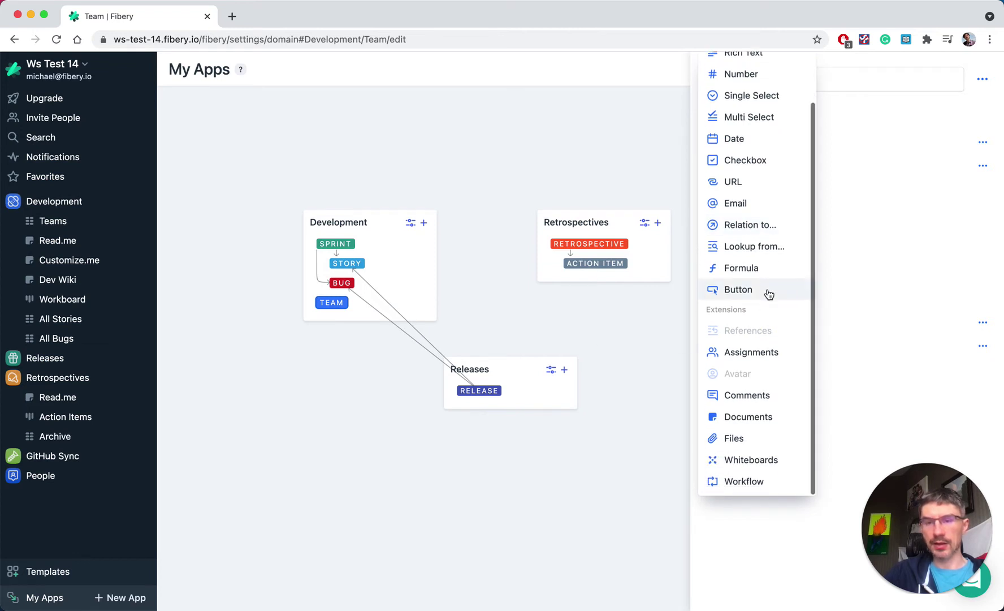
scroll(769, 294, up, 2)
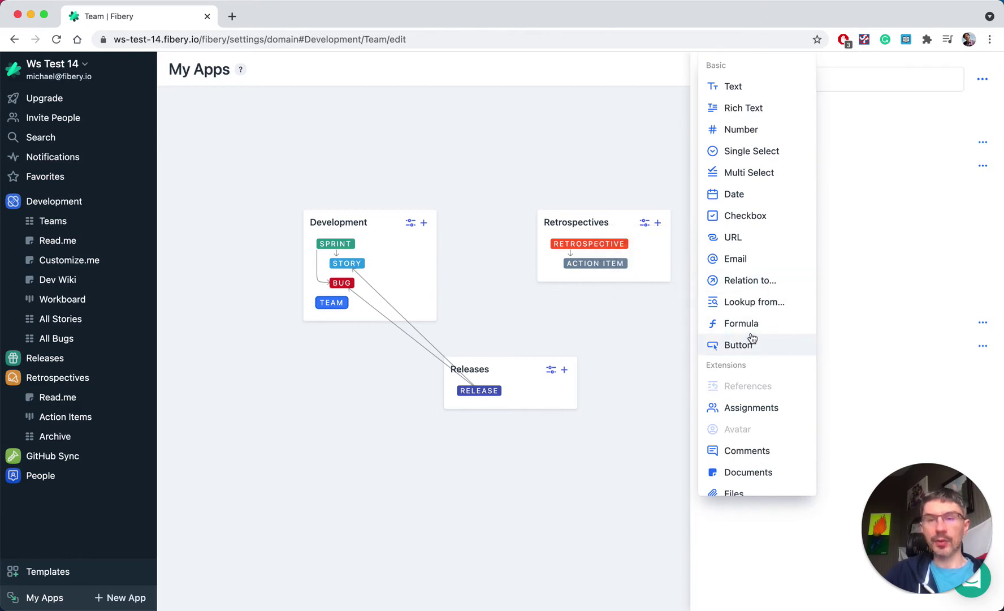
click(754, 154)
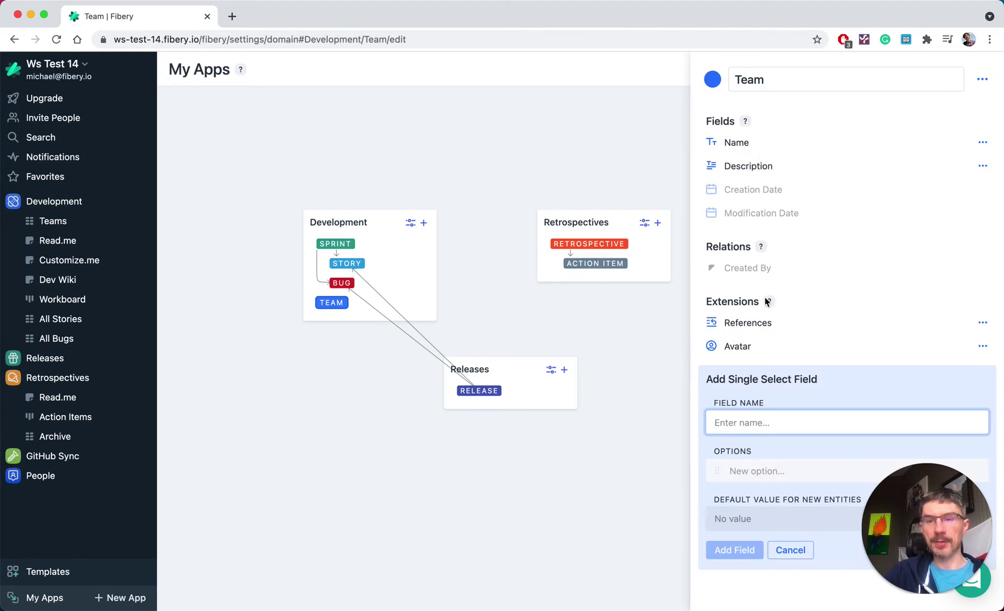
mouse_move(799, 335)
text(Tea)
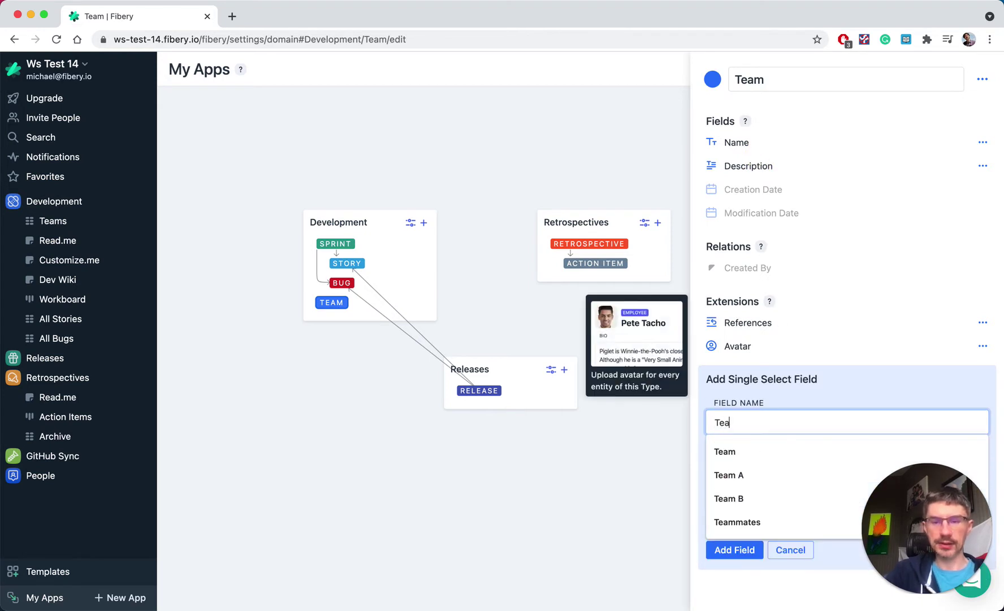
text(m Type)
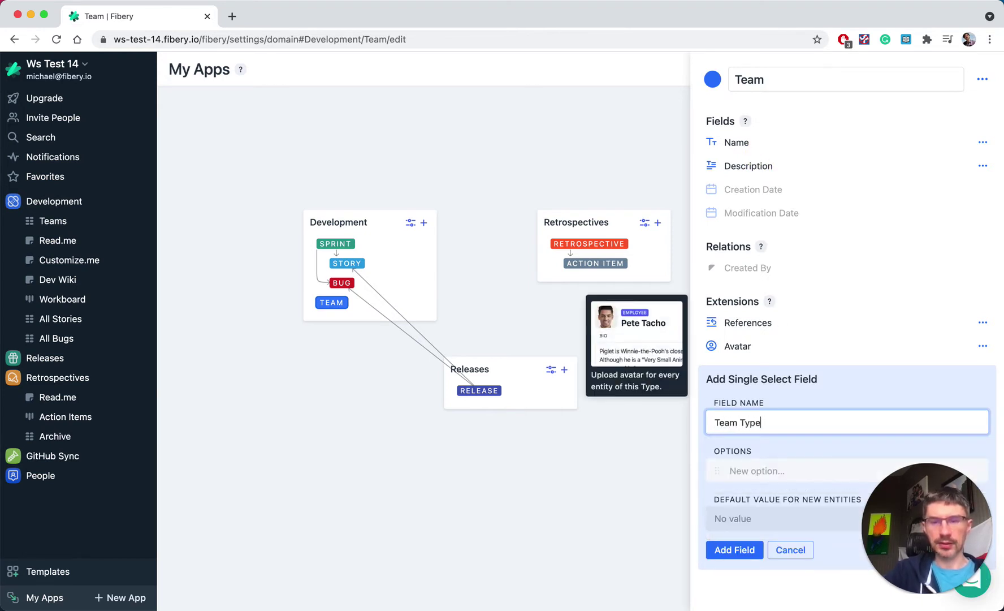
Step: Give the Team Type field the options Dev and Marketing, and add the field to the type
click(735, 466)
text(D)
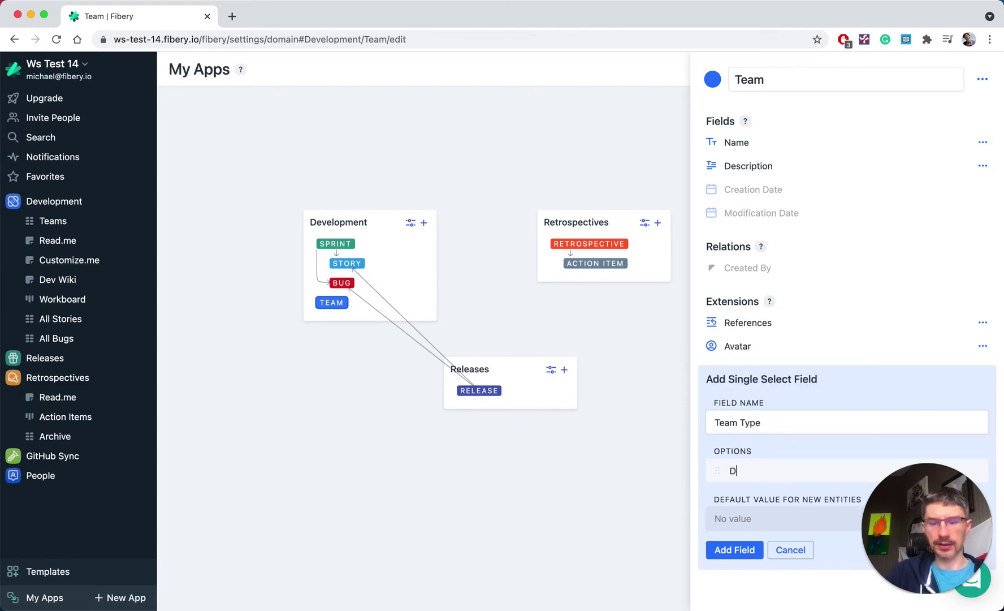
text(ev)
key(Return)
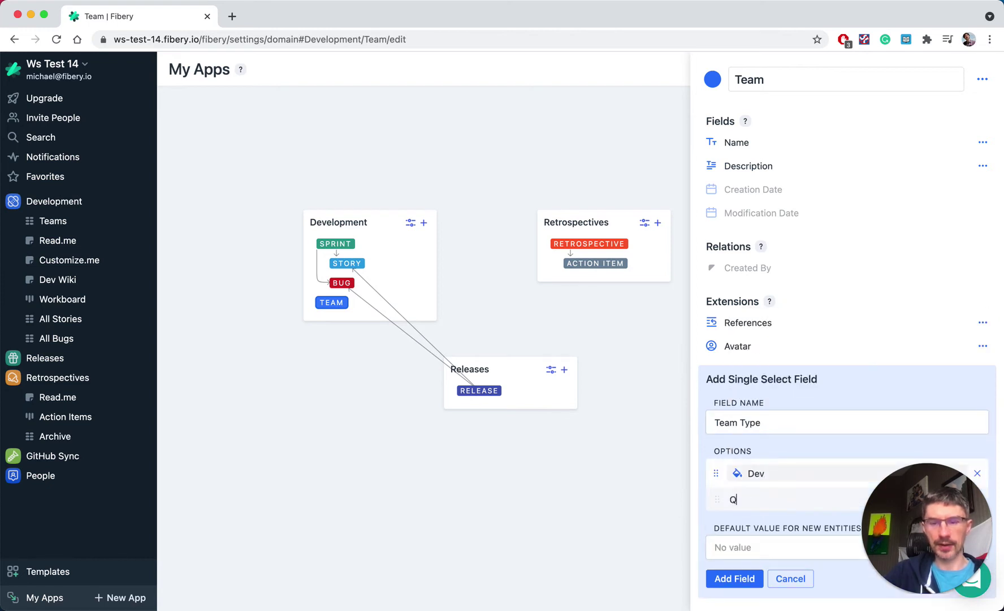
text(Marketing)
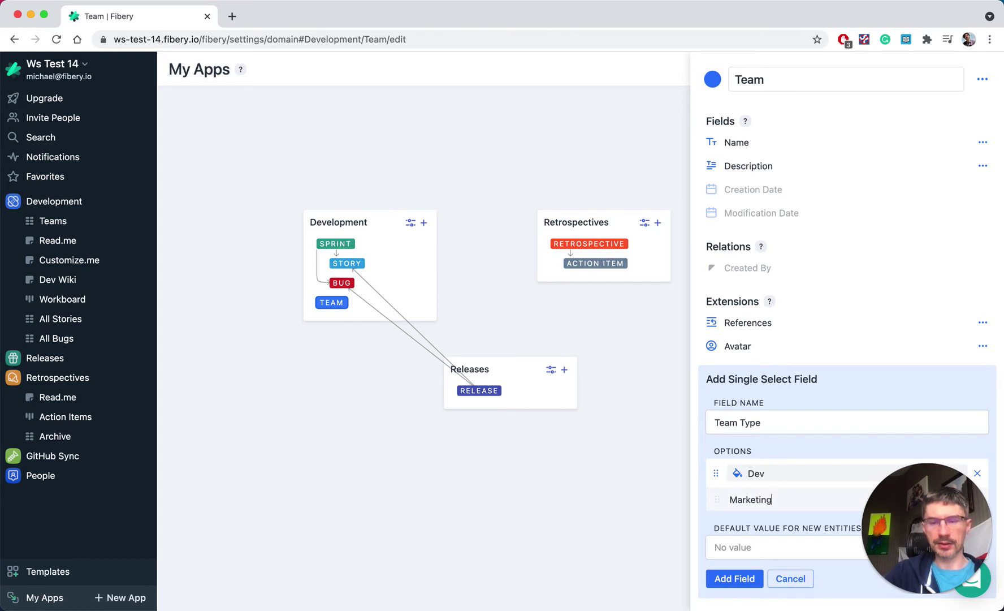
key(Return)
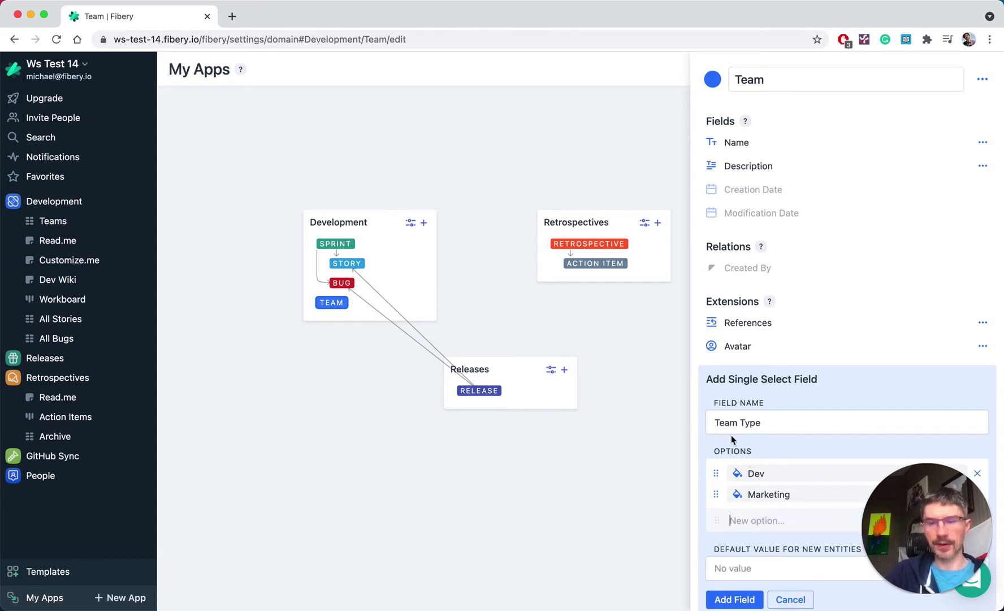
click(734, 599)
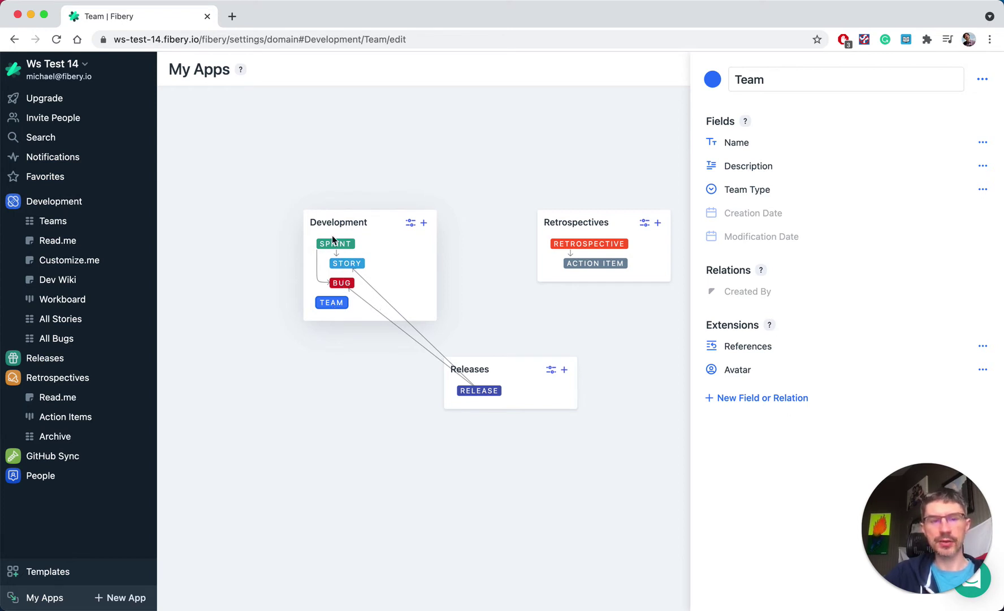
Step: Add a relation from Team to Story in which a team has many stories and a story has one team
click(762, 398)
click(756, 283)
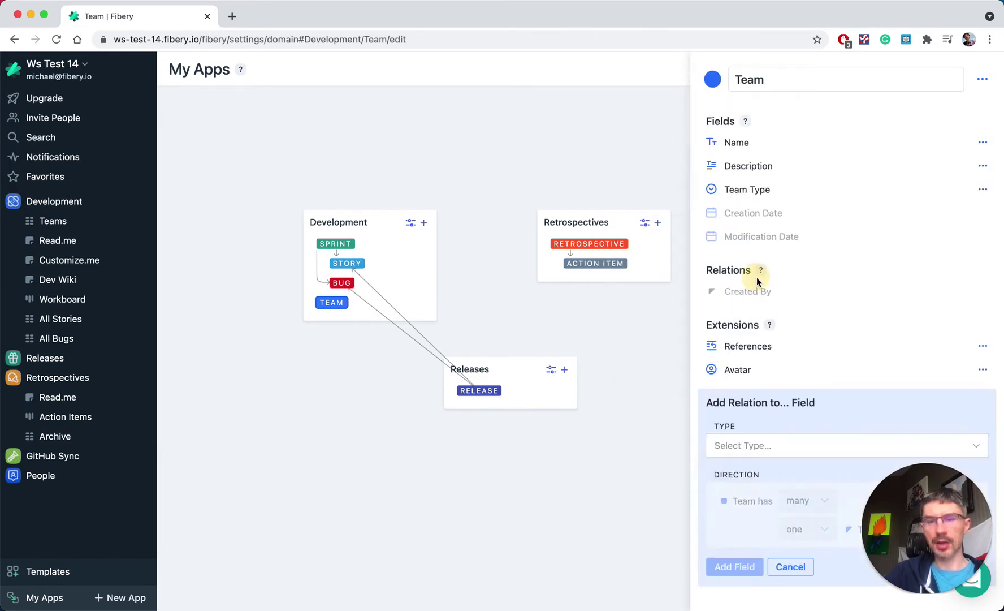
click(730, 447)
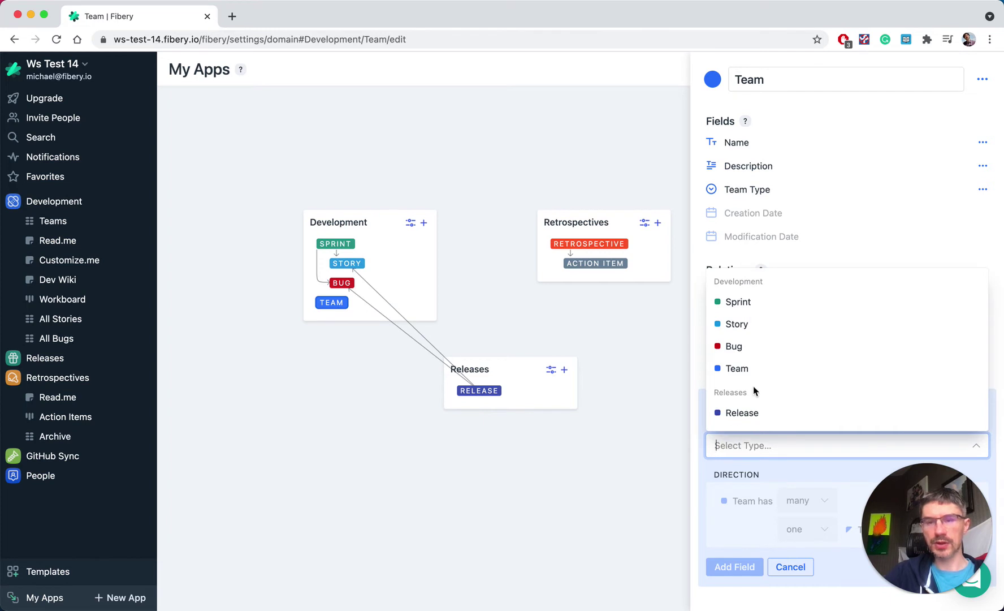
click(737, 324)
scroll(742, 484, down, 1)
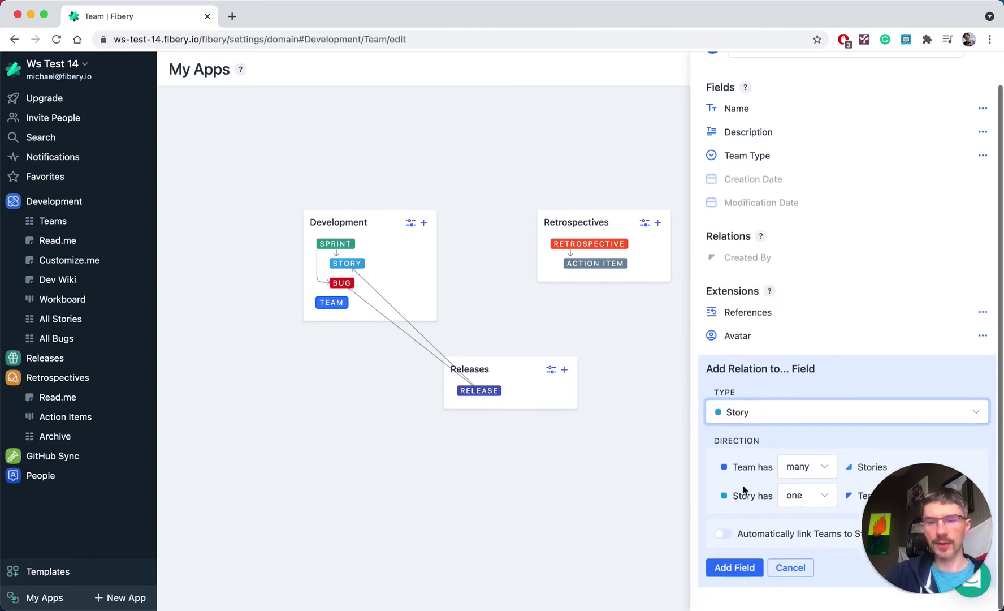
click(736, 568)
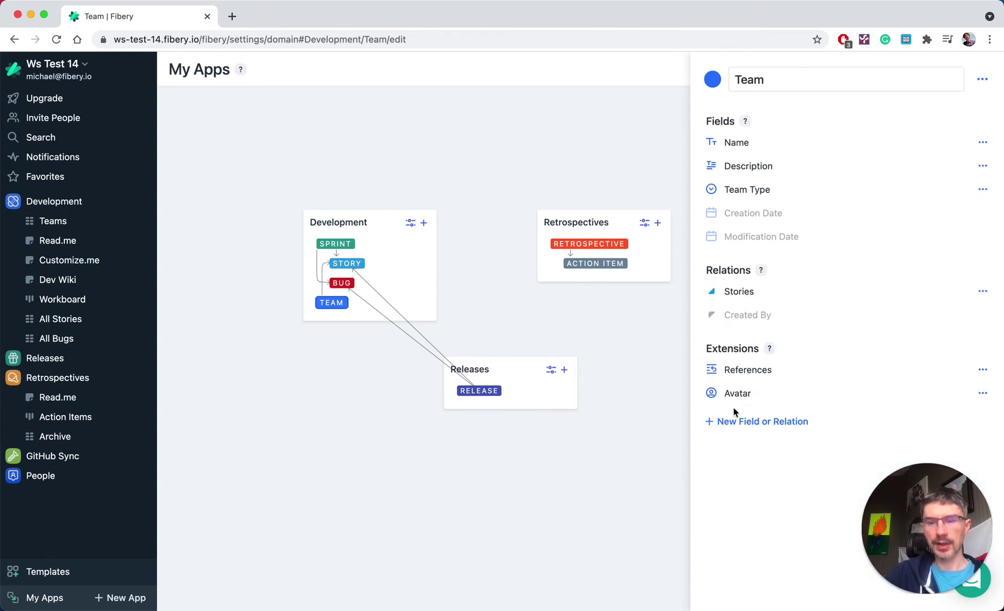
Step: Add a relation from Team to Bug in which a team has many bugs and a bug has one team
click(733, 420)
click(751, 278)
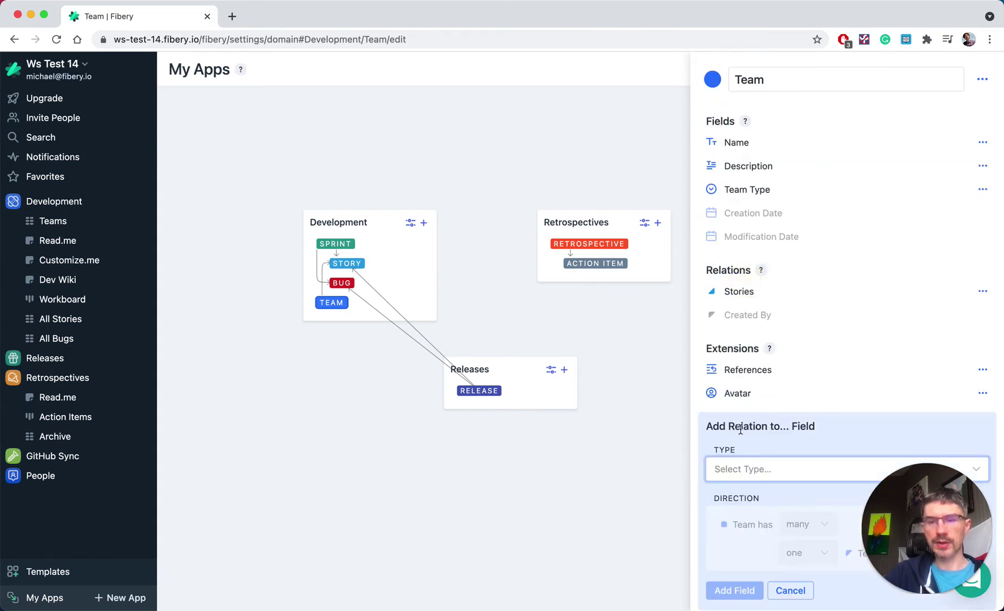
click(729, 469)
click(754, 370)
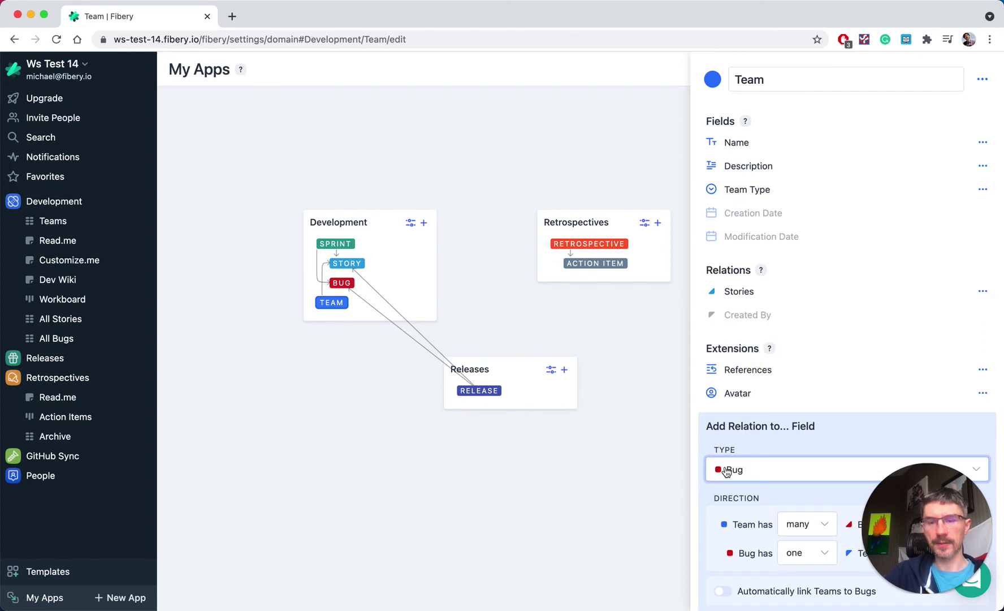
scroll(726, 471, down, 2)
click(729, 568)
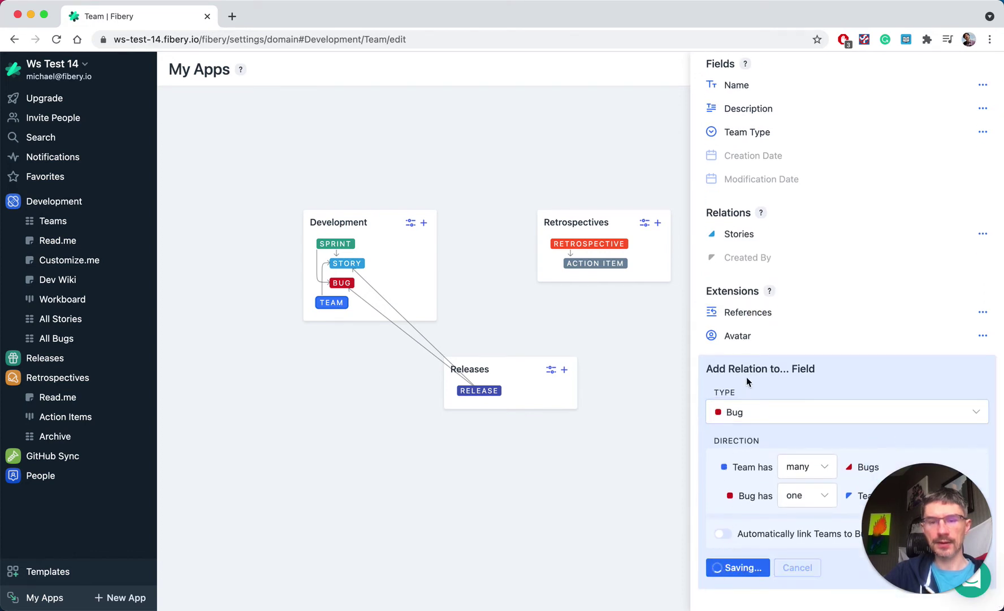
Step: Add a relation from Team to Sprint in which a team has many sprints and a sprint has one team
click(729, 445)
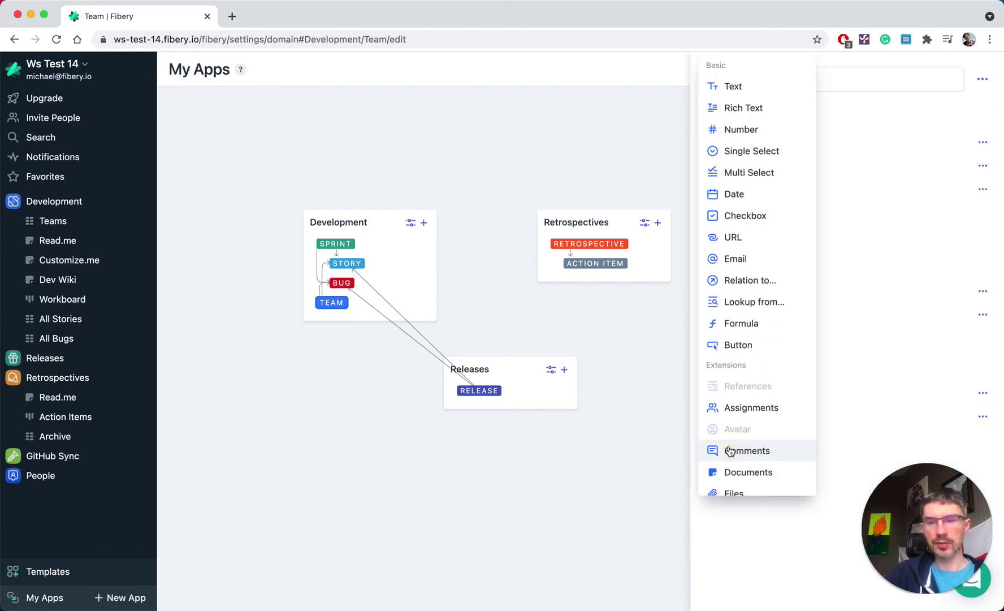
click(742, 280)
click(736, 469)
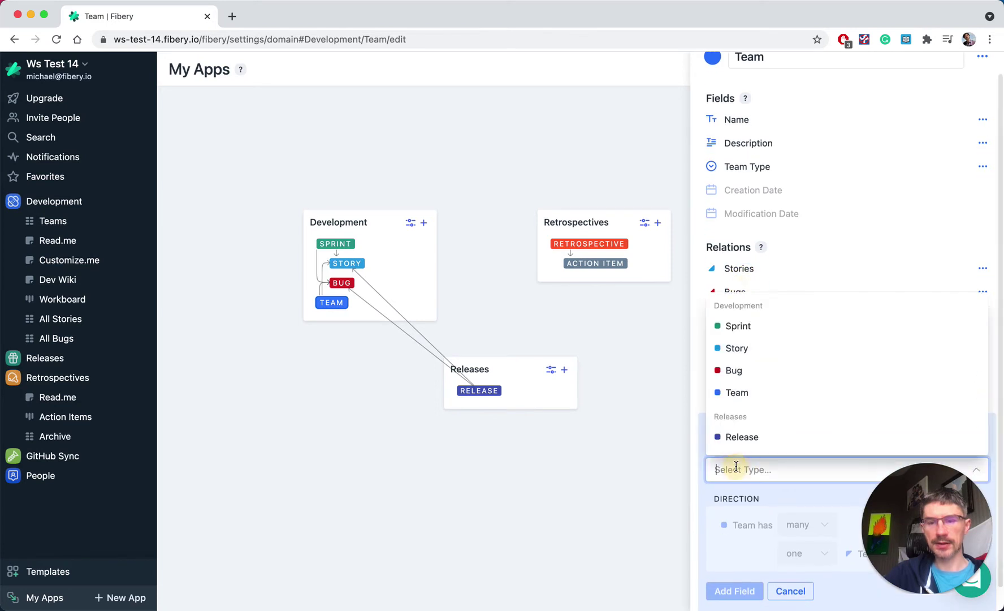
click(747, 327)
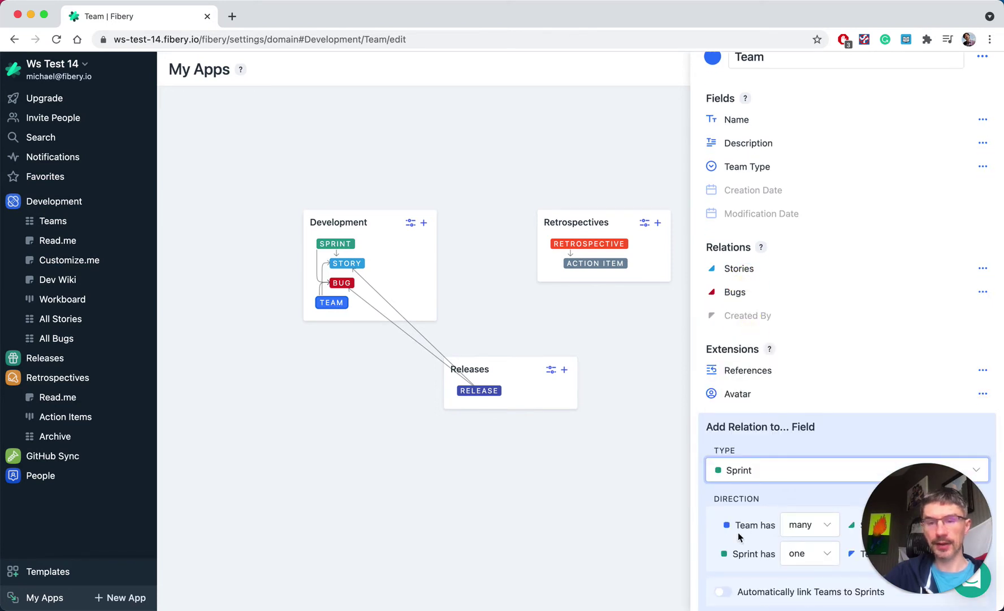
scroll(738, 537, down, 1)
click(733, 565)
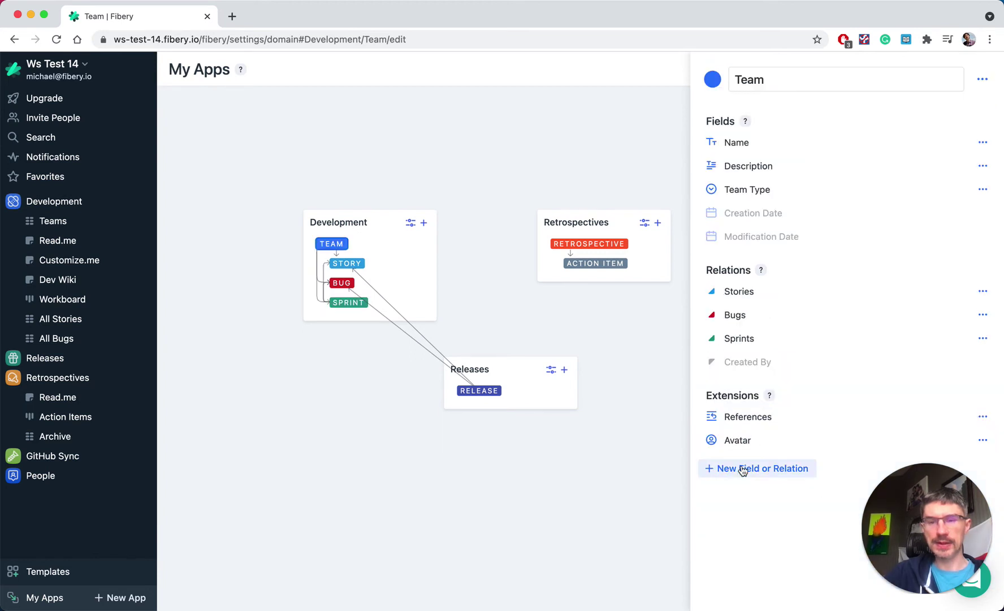
Step: Add a relation from Team to Retrospective in which a team has many retrospectives and a retrospective has one team
click(740, 468)
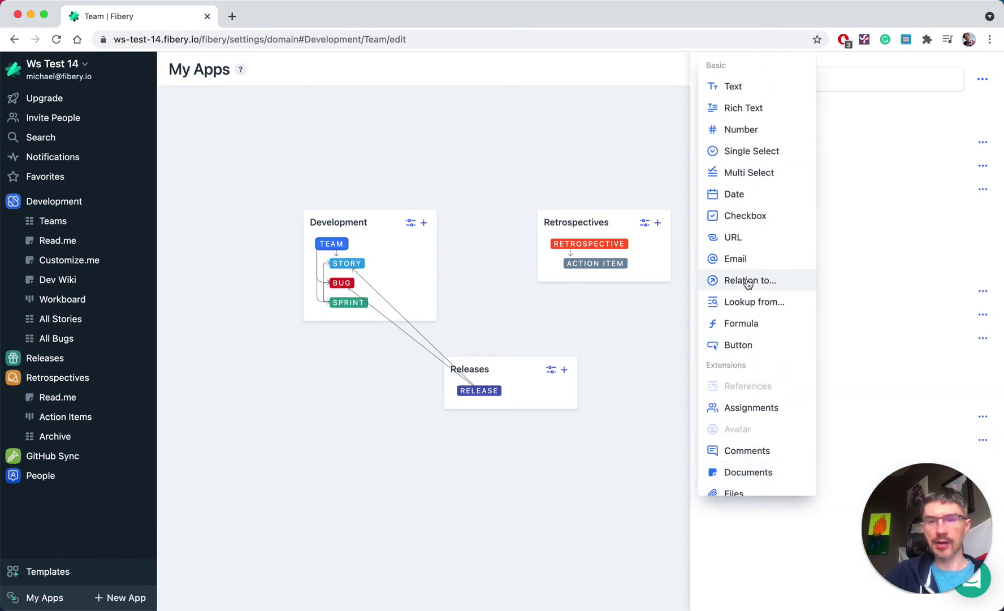
click(748, 279)
click(741, 471)
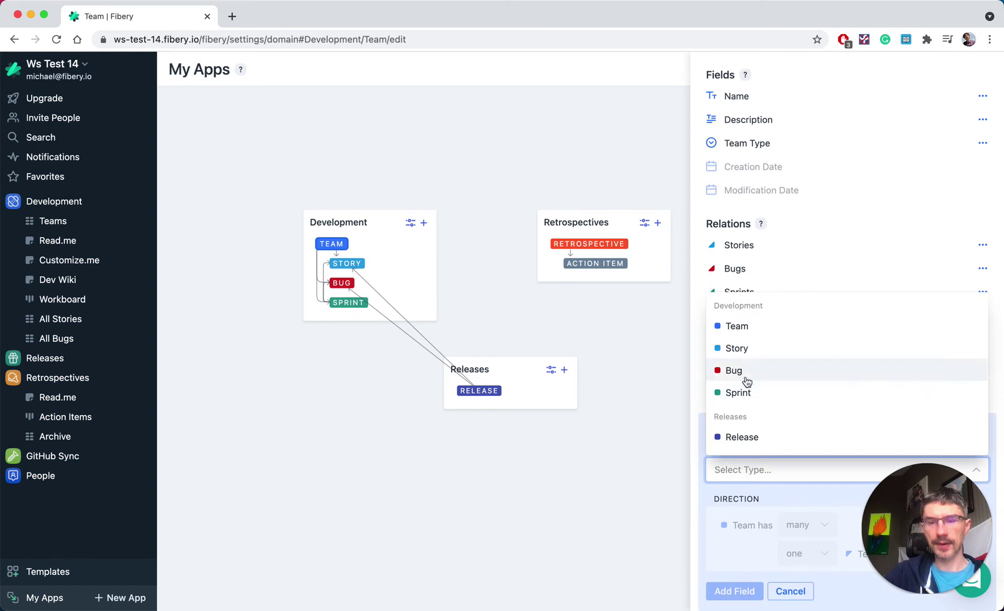
text(re)
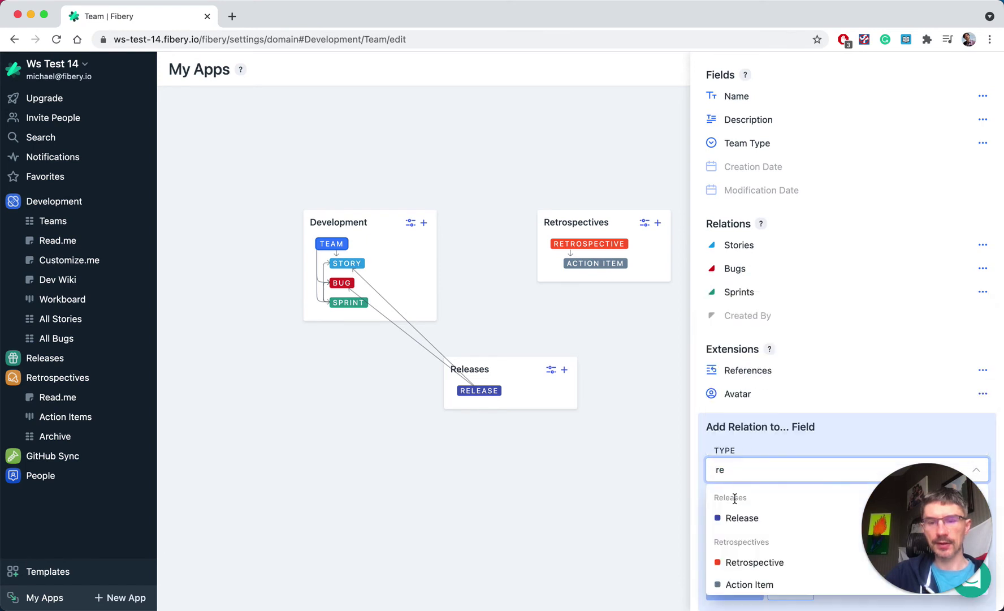
click(741, 561)
click(734, 567)
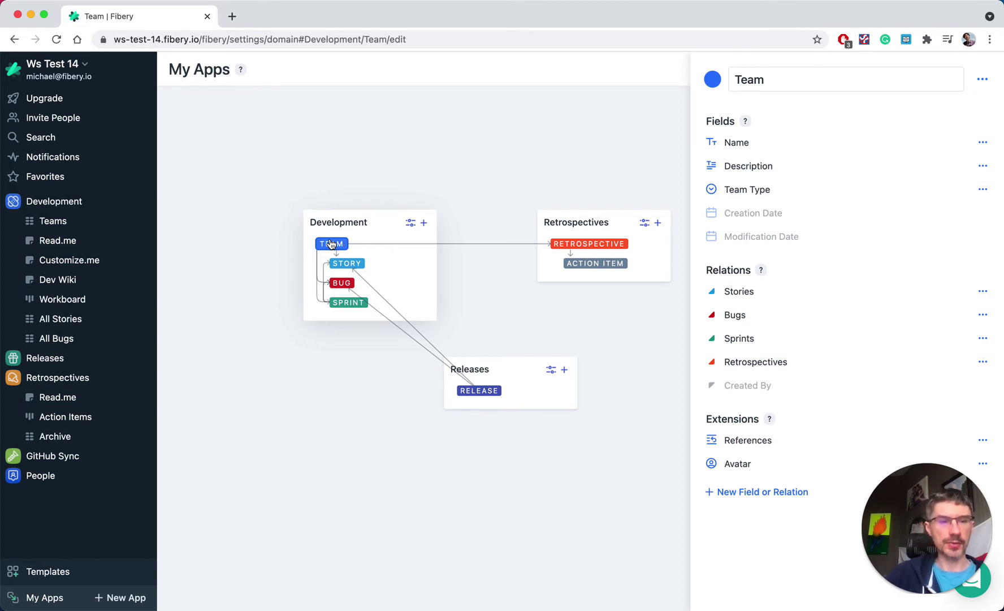
Step: In the Teams table, rename the sample entity as Team A and add a second team named Team B
click(45, 222)
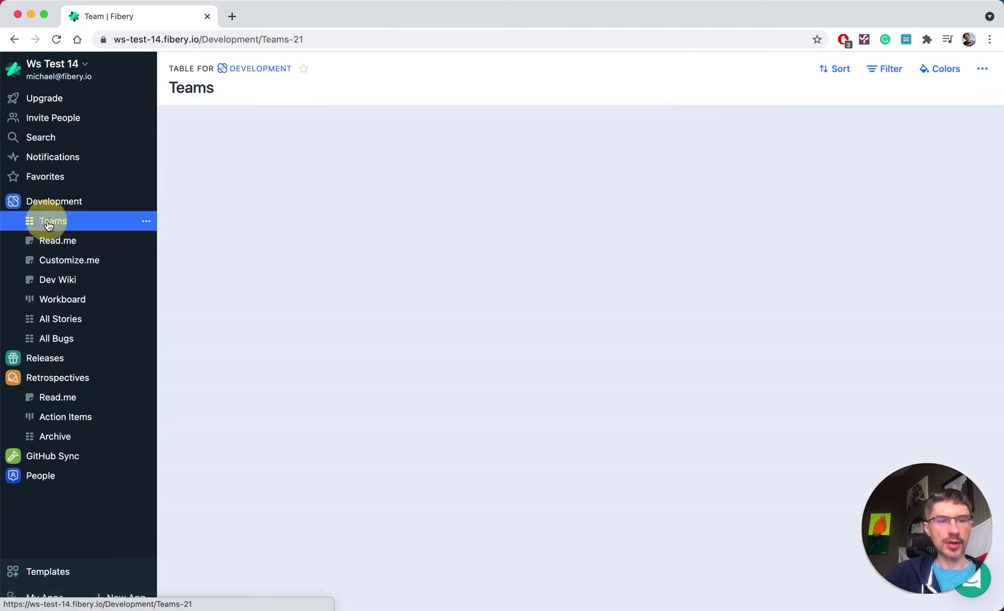
double_click(278, 145)
key(super+a)
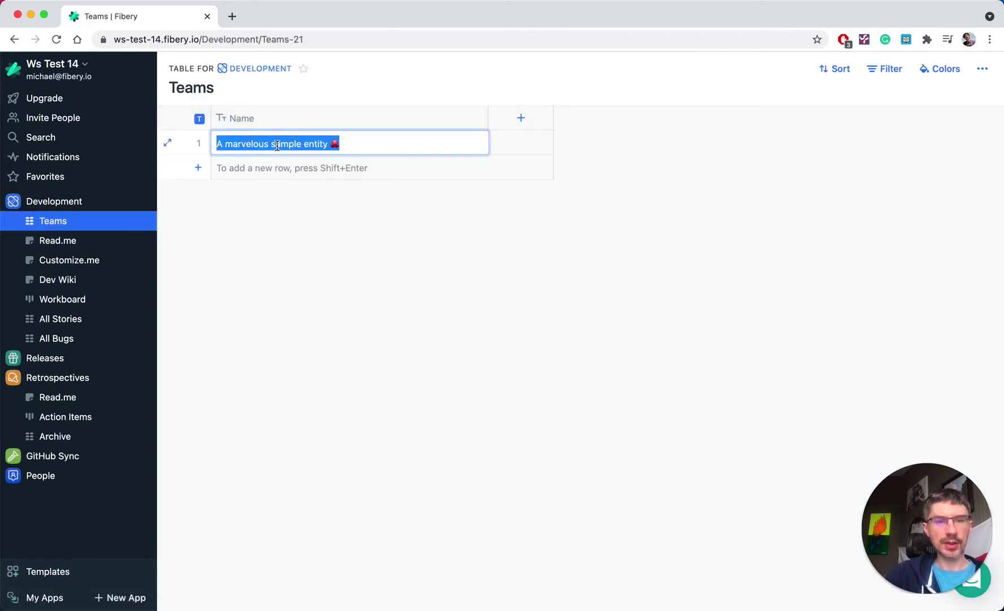
text(Team A)
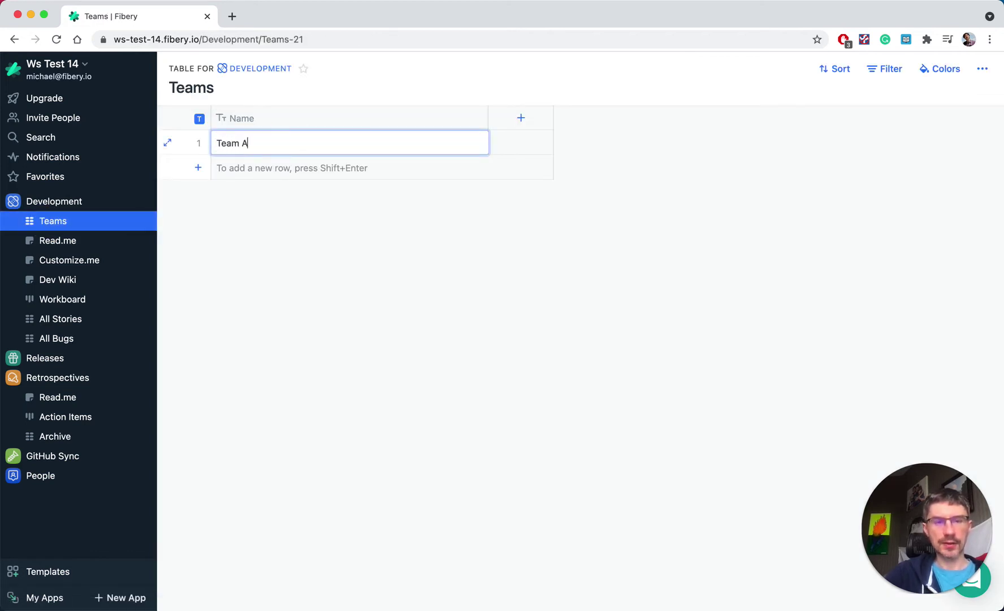
key(Return)
key(shift+Return)
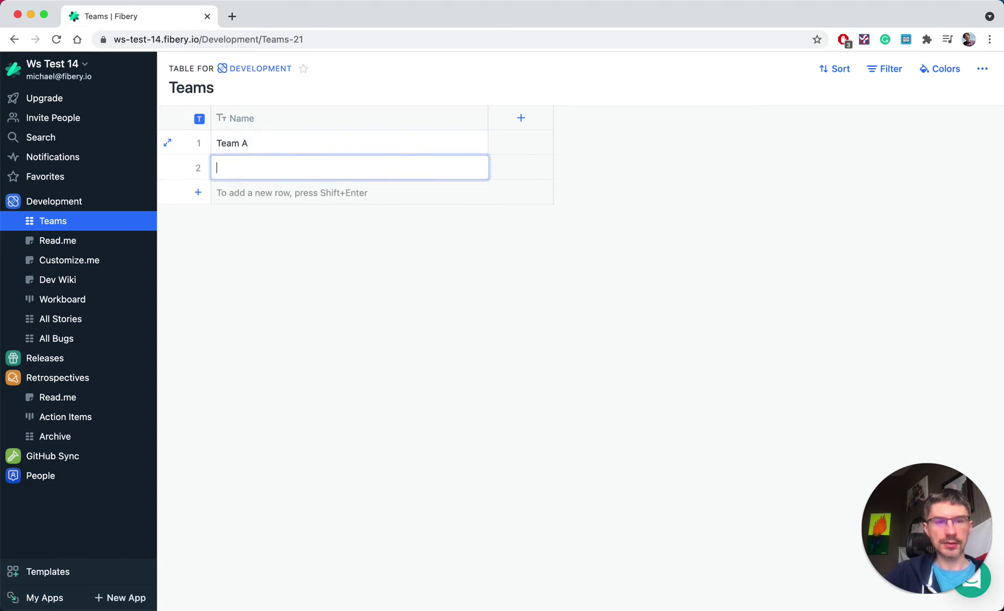
key(Return)
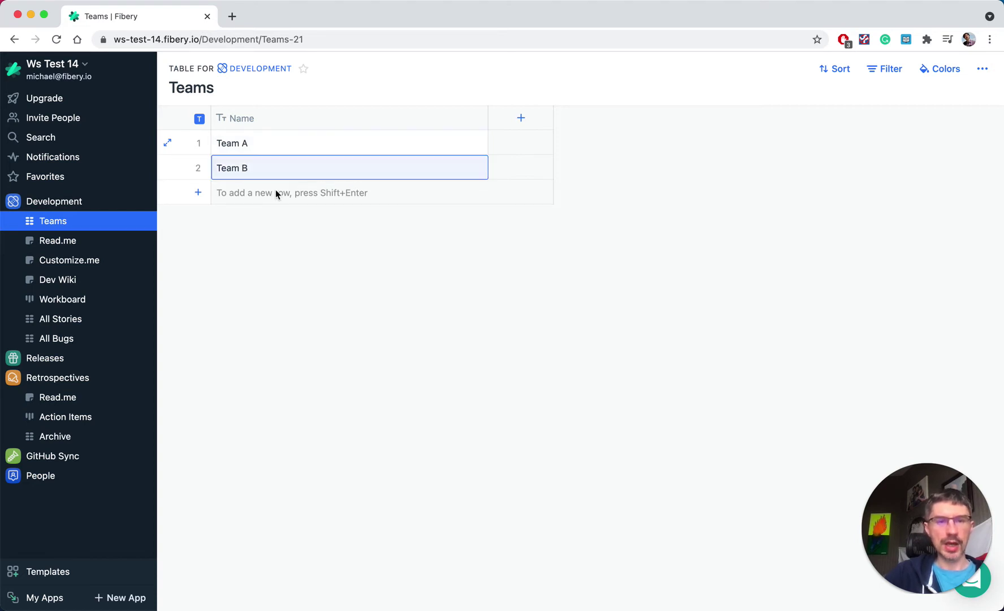
Step: Open Team A, set its Team Type to Dev, and close the entity
click(288, 263)
click(166, 144)
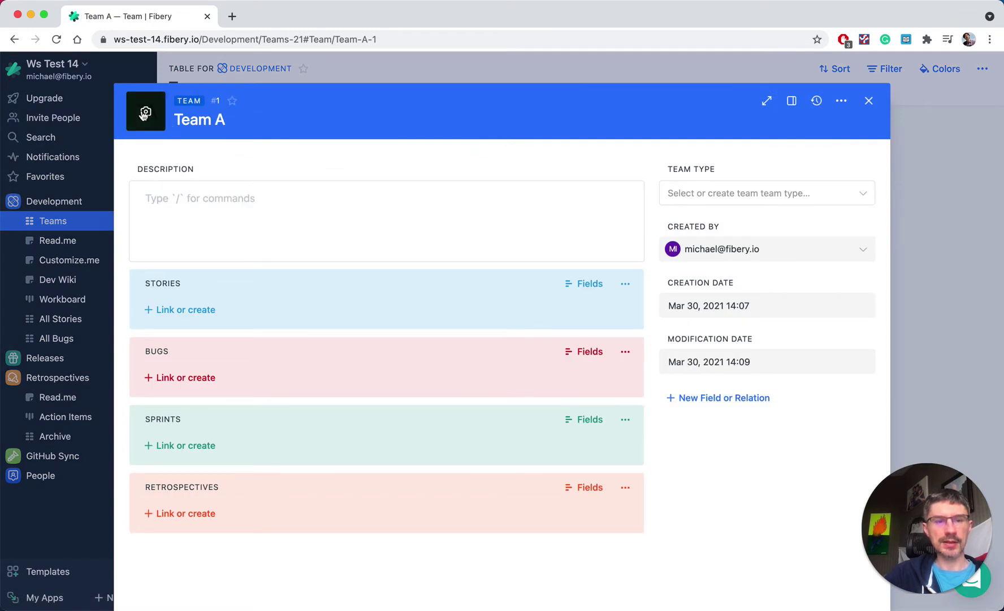
click(689, 192)
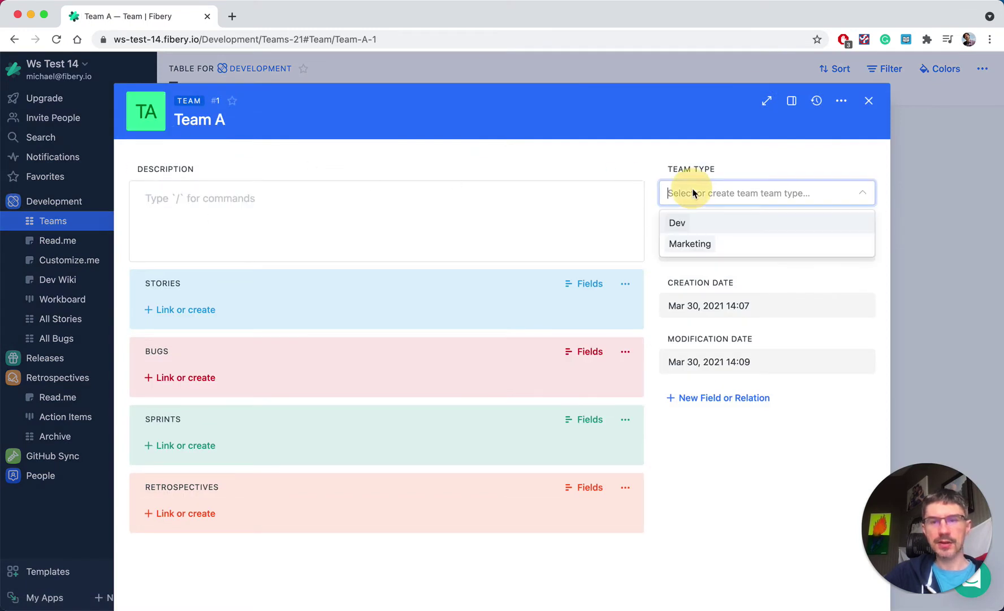
click(704, 231)
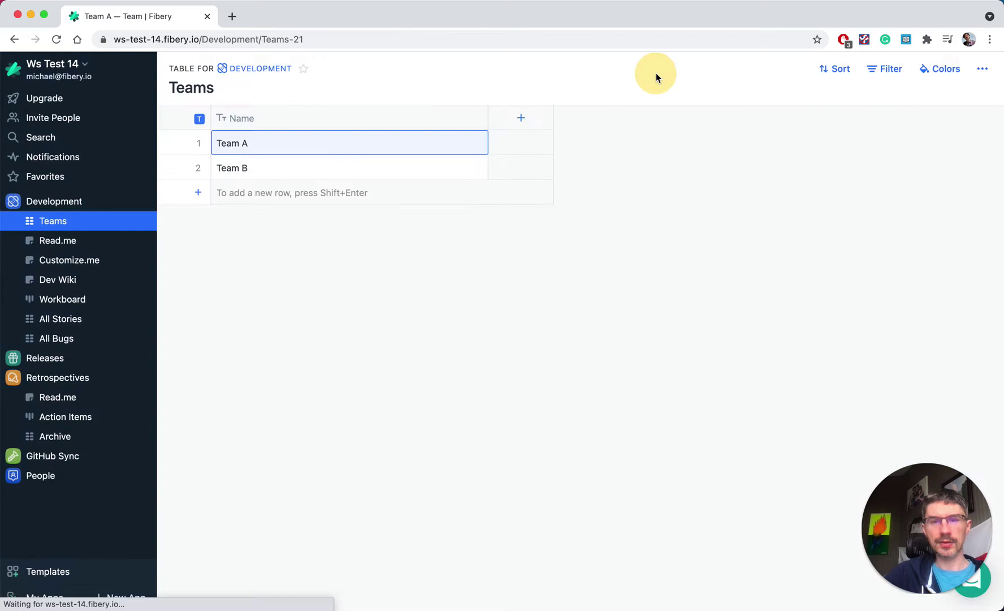
click(656, 73)
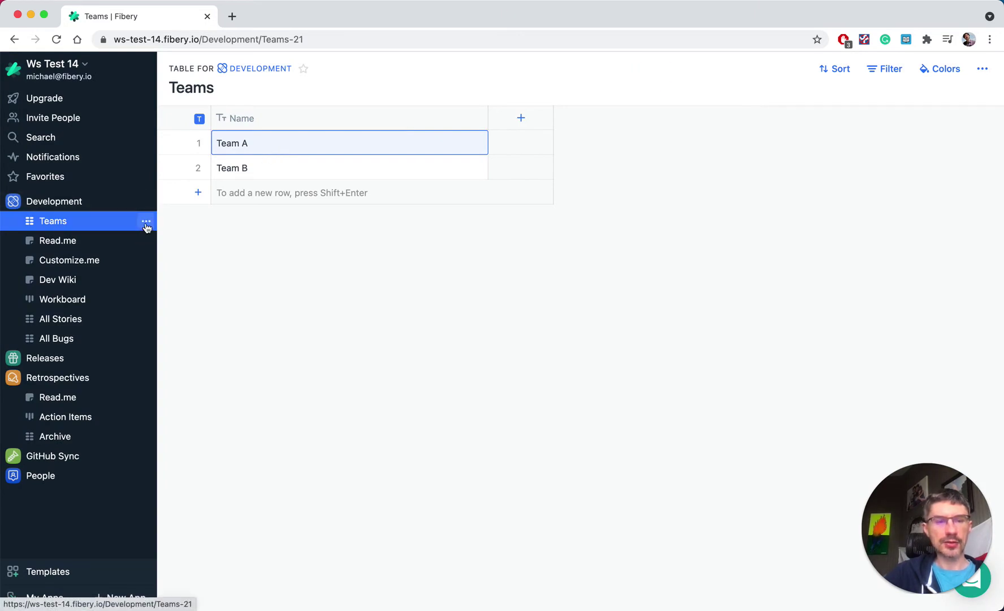
Step: Delete the Teams table view from the Development app
click(147, 223)
click(179, 298)
click(218, 298)
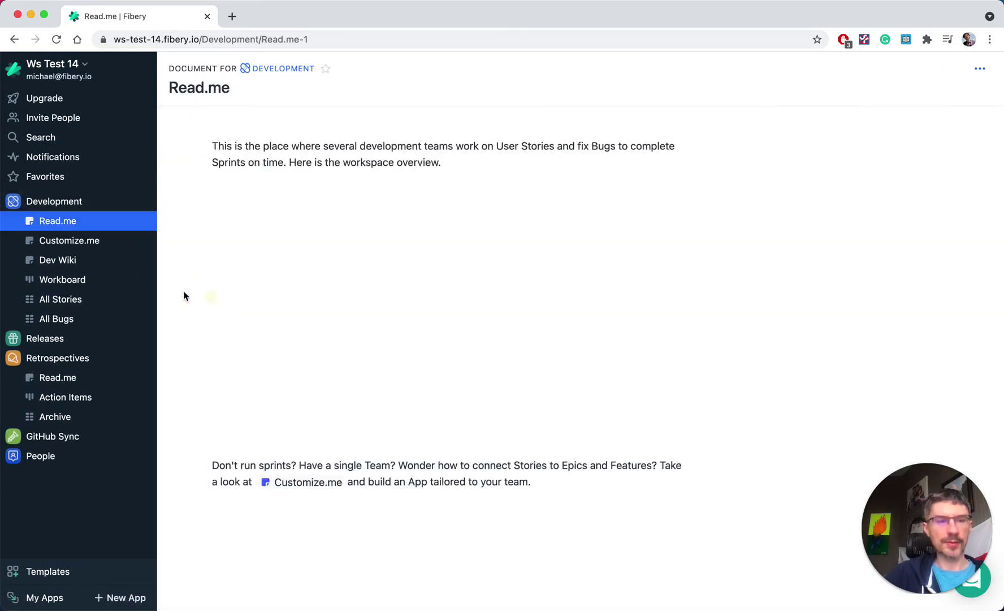
Step: Create a smart folder in the Development app that uses Team as its type
click(146, 202)
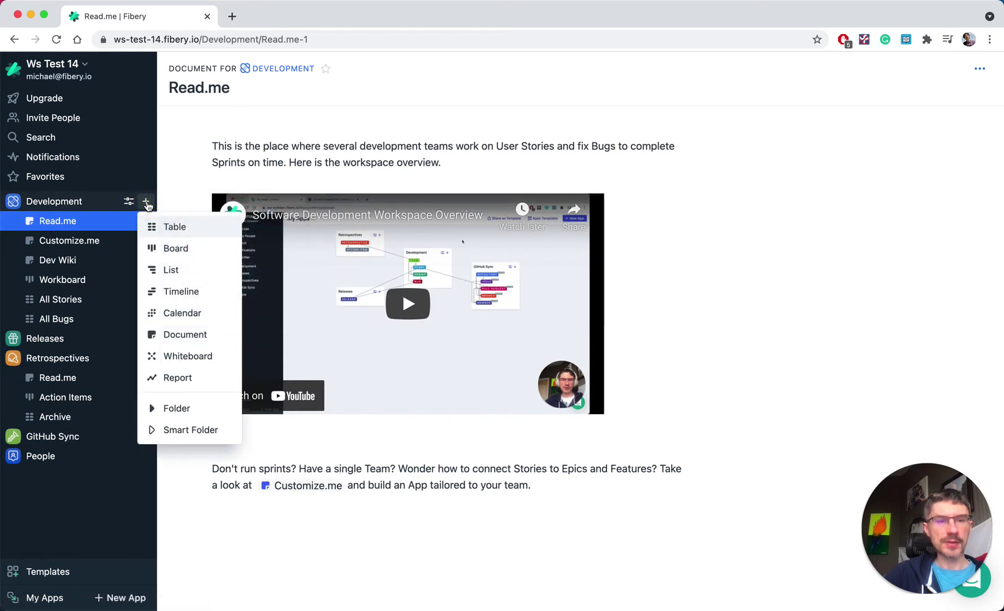
click(178, 429)
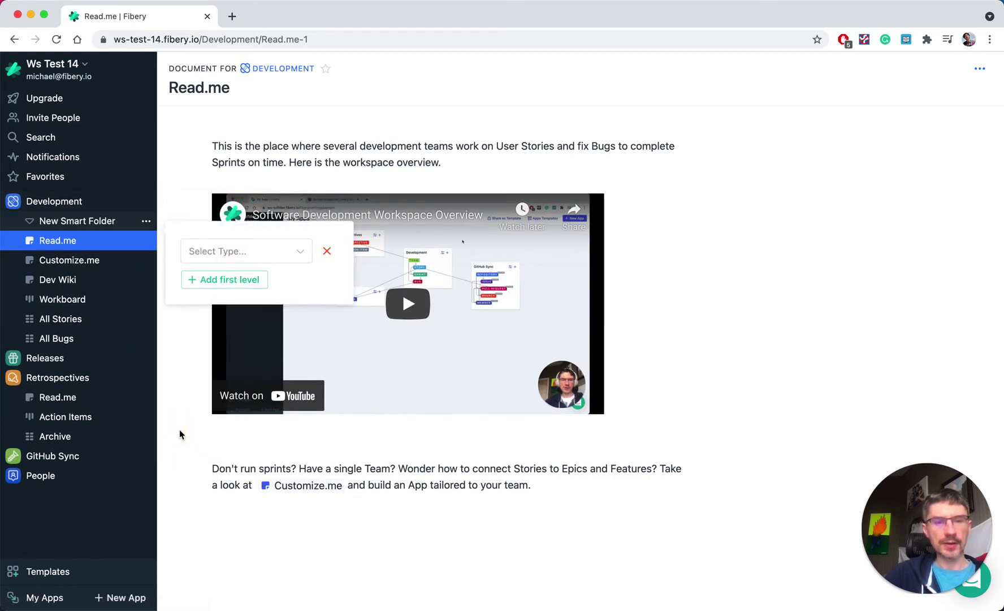
click(287, 255)
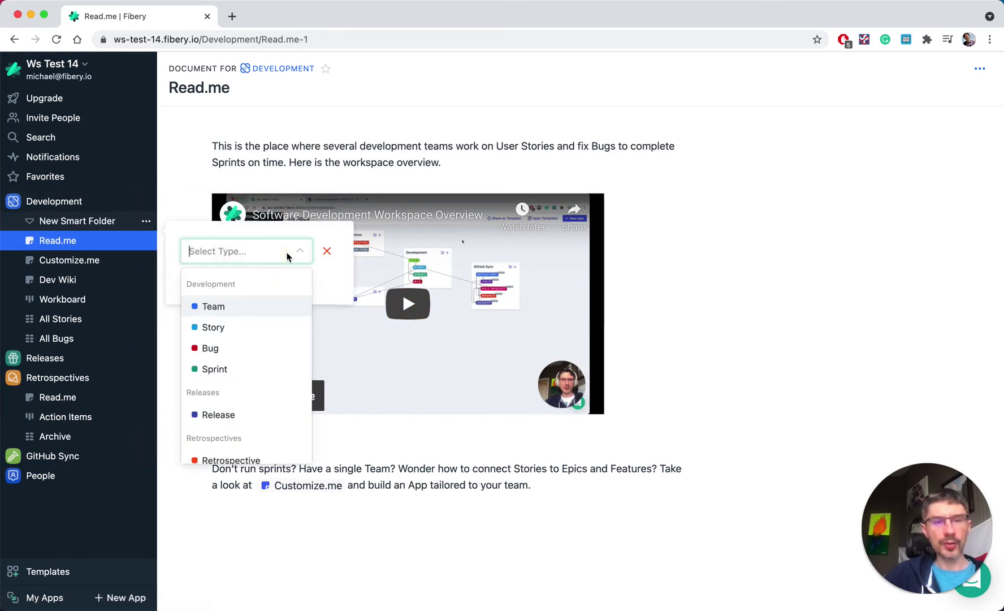
click(213, 308)
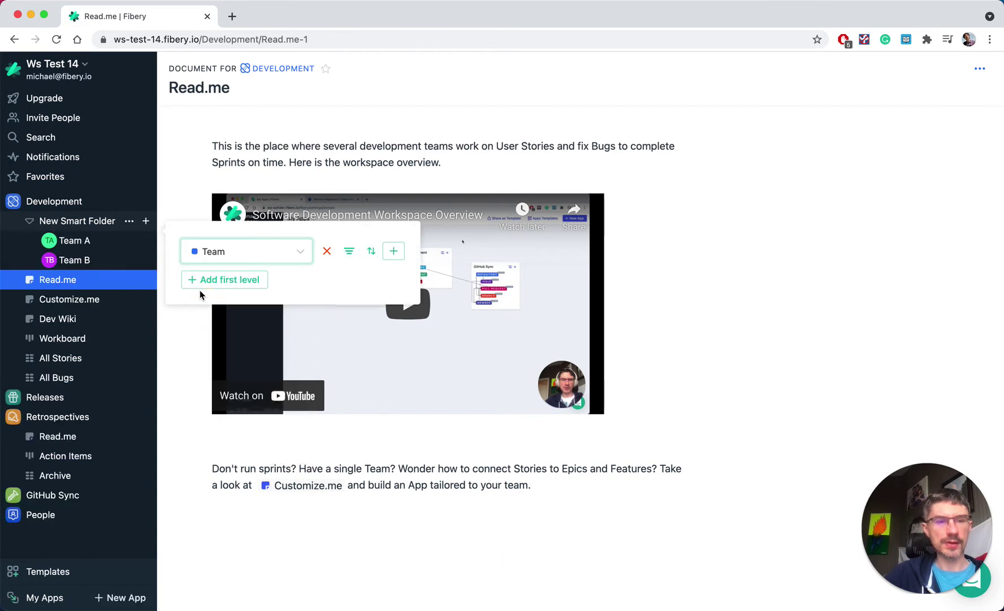
click(175, 201)
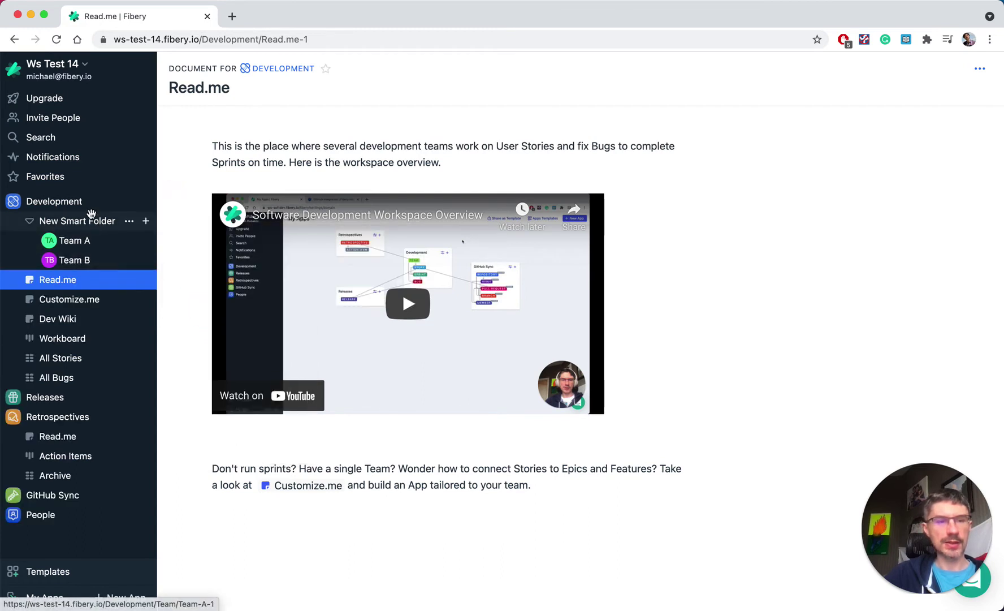
Step: Rename the new smart folder in the Development app as Teams
click(128, 222)
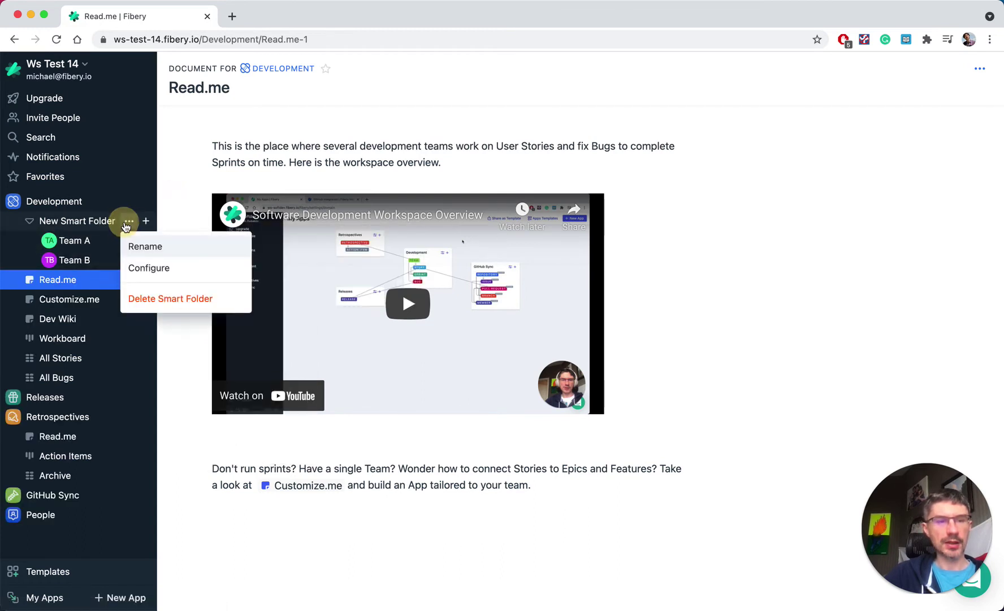
click(162, 250)
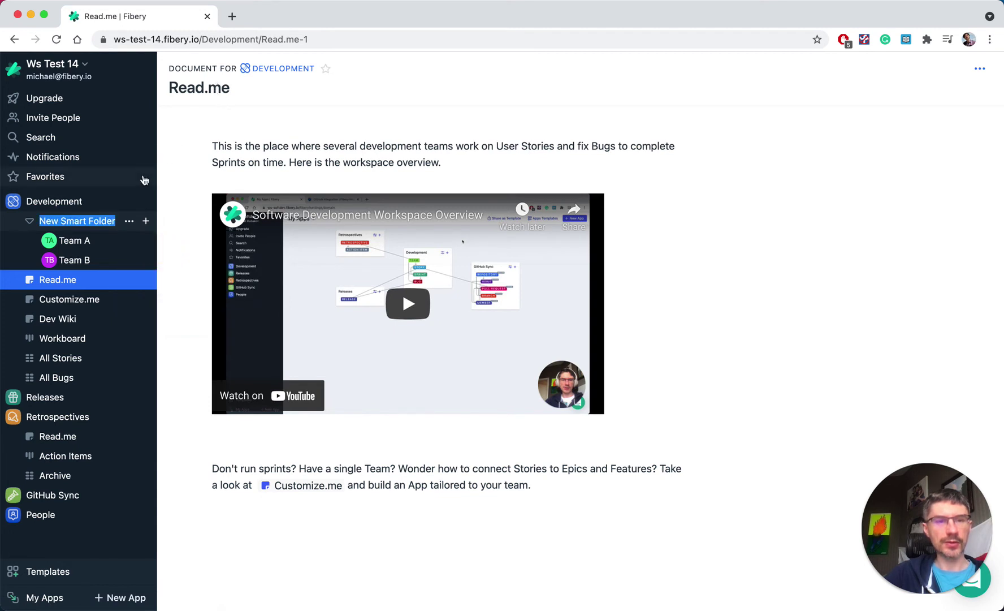
text(Teams)
key(Return)
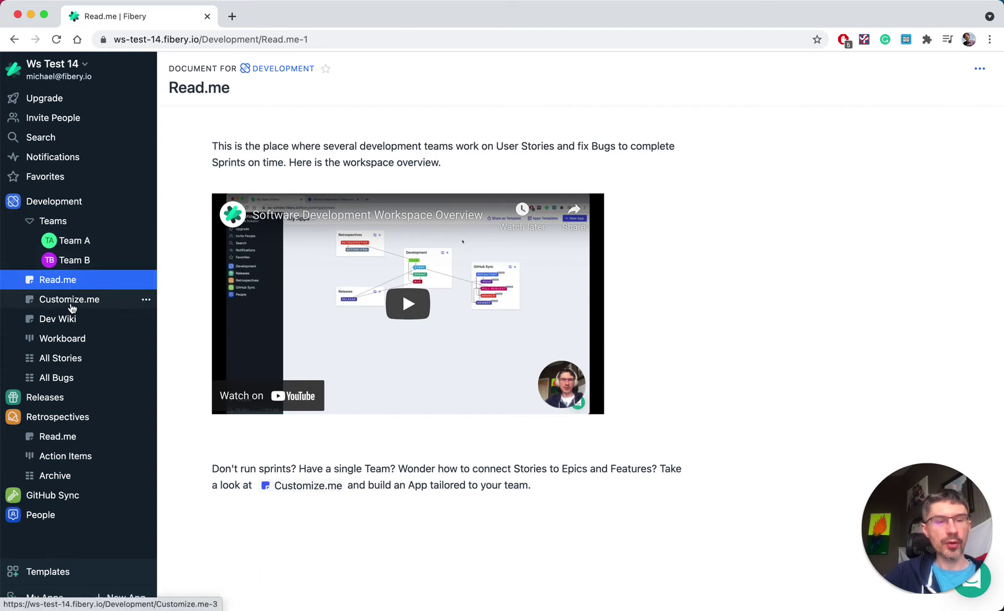
Step: Configure the Workboard to use Team as its rows, keeping State as columns
click(65, 338)
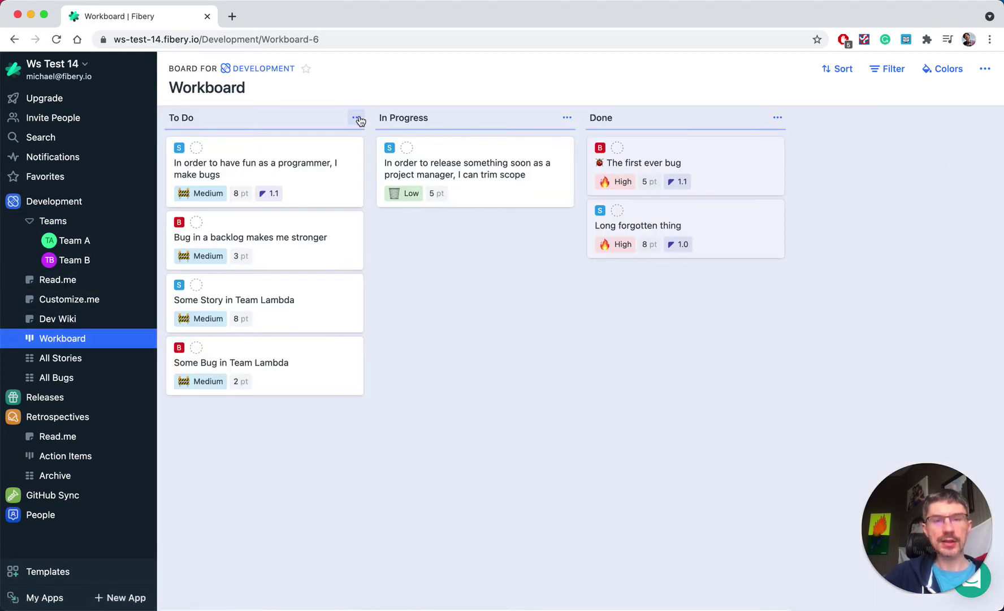
click(988, 68)
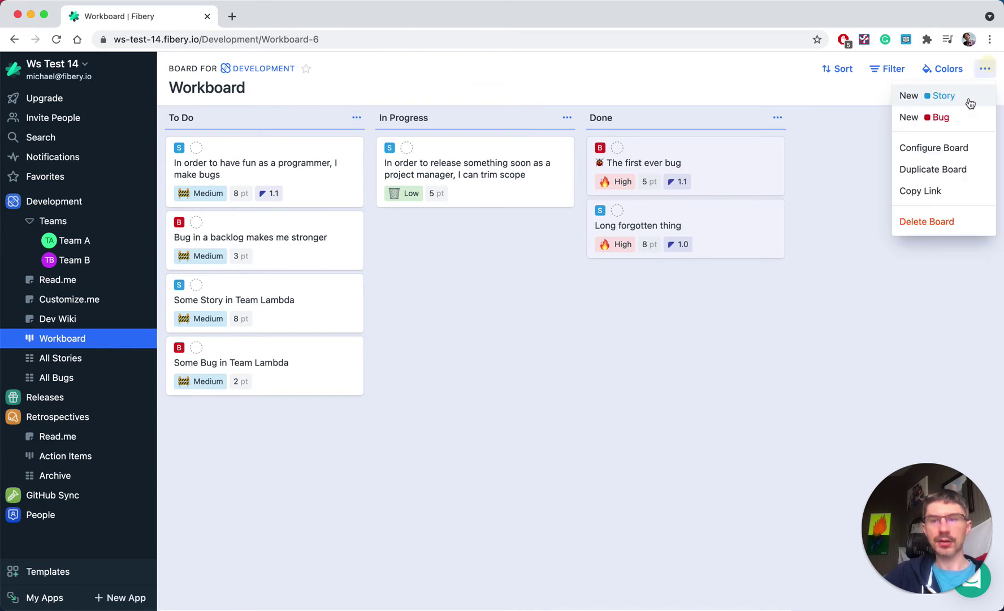
click(944, 147)
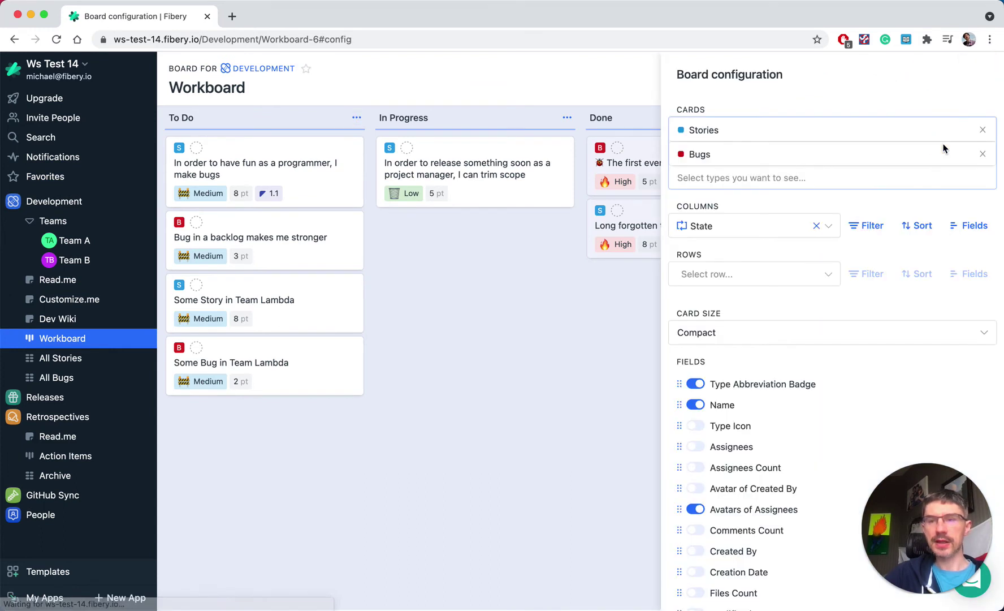
click(736, 277)
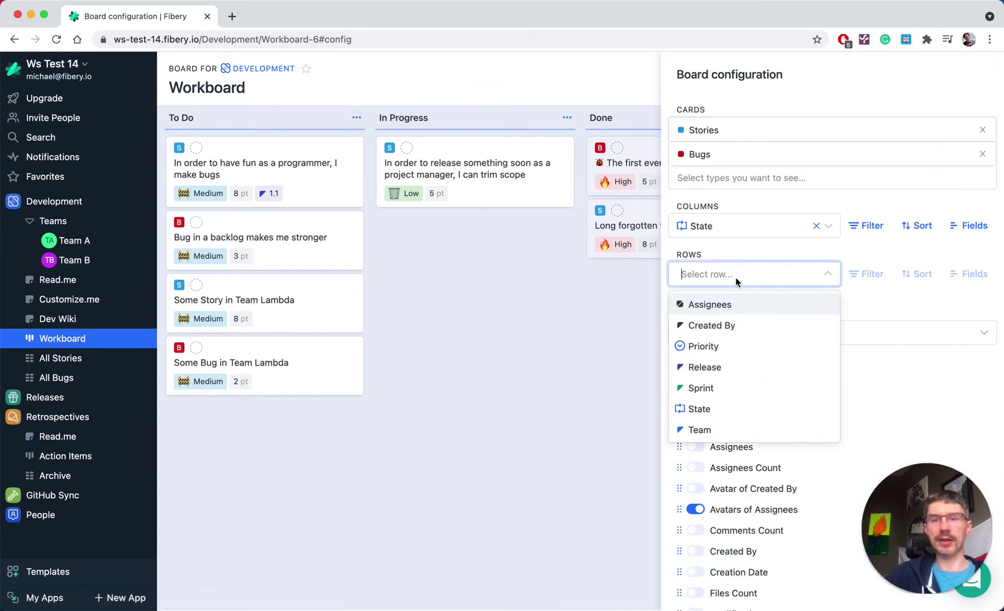
click(701, 429)
click(529, 85)
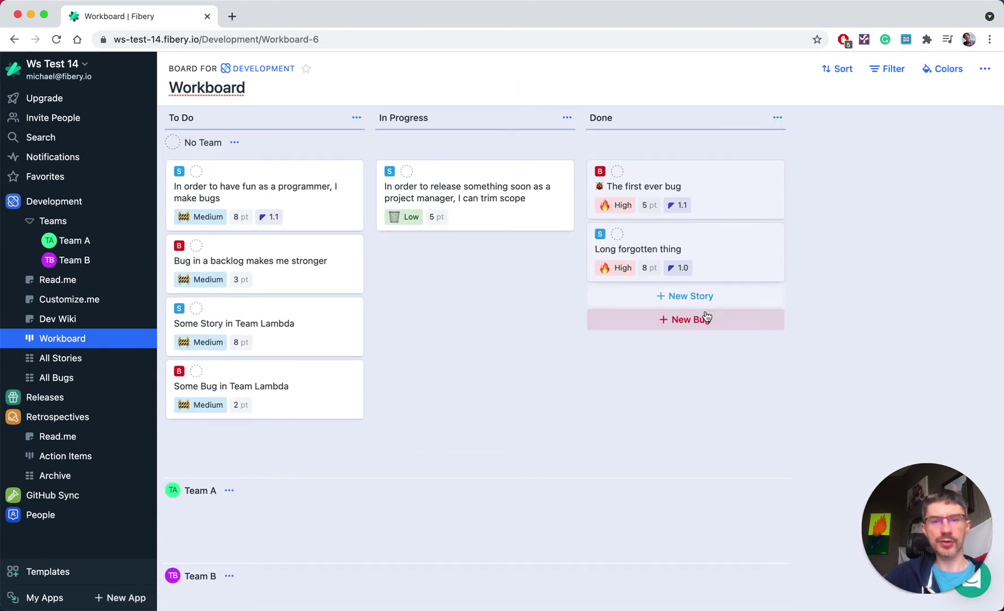
Step: Move the cards Some Bug in Team Lambda and Some Story in Team Lambda into Team B's To Do cell
mouse_move(490, 310)
scroll(387, 412, down, 2)
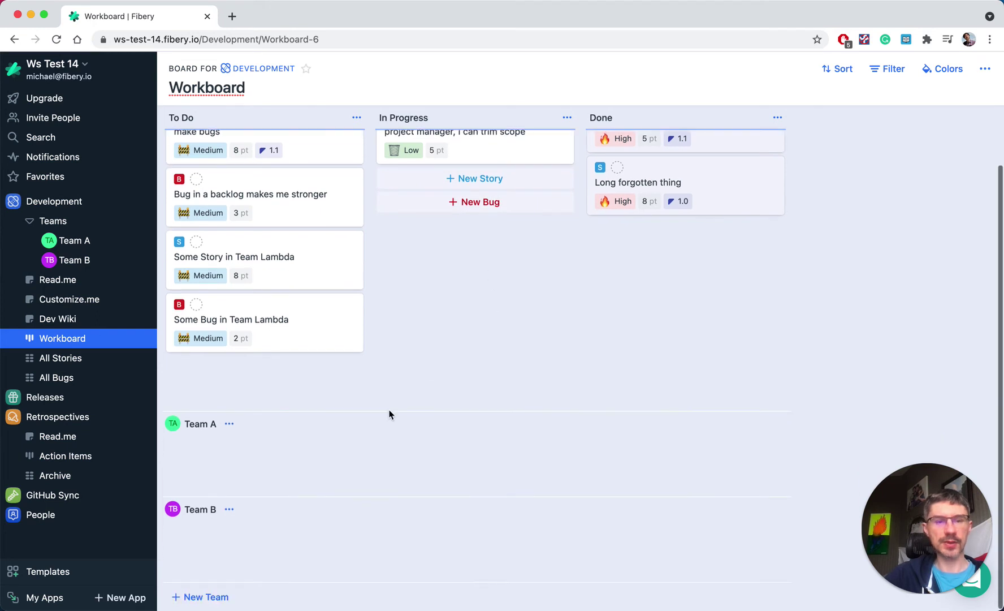
scroll(317, 427, up, 2)
scroll(327, 412, down, 1)
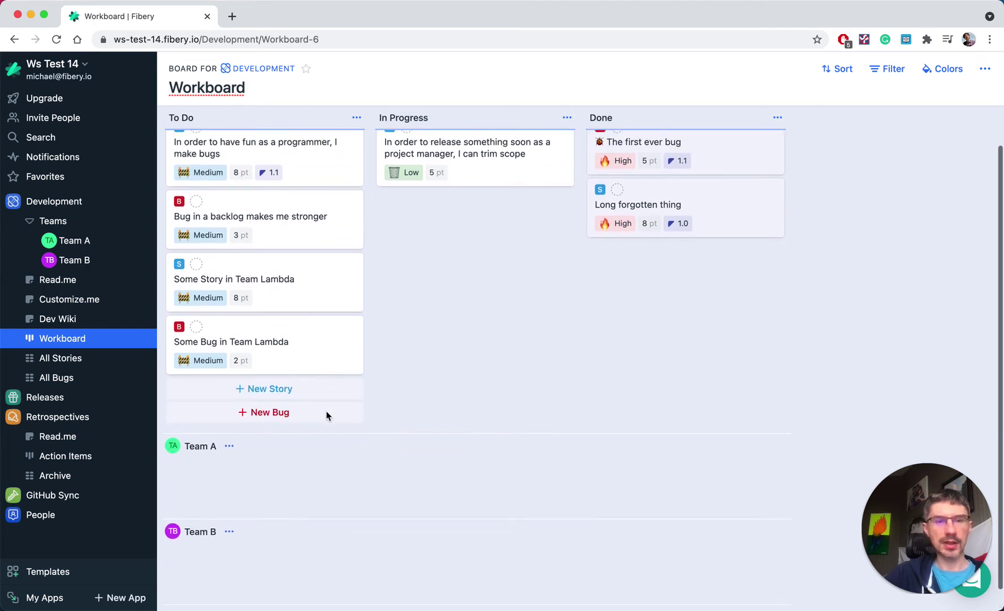
drag(274, 338, 266, 609)
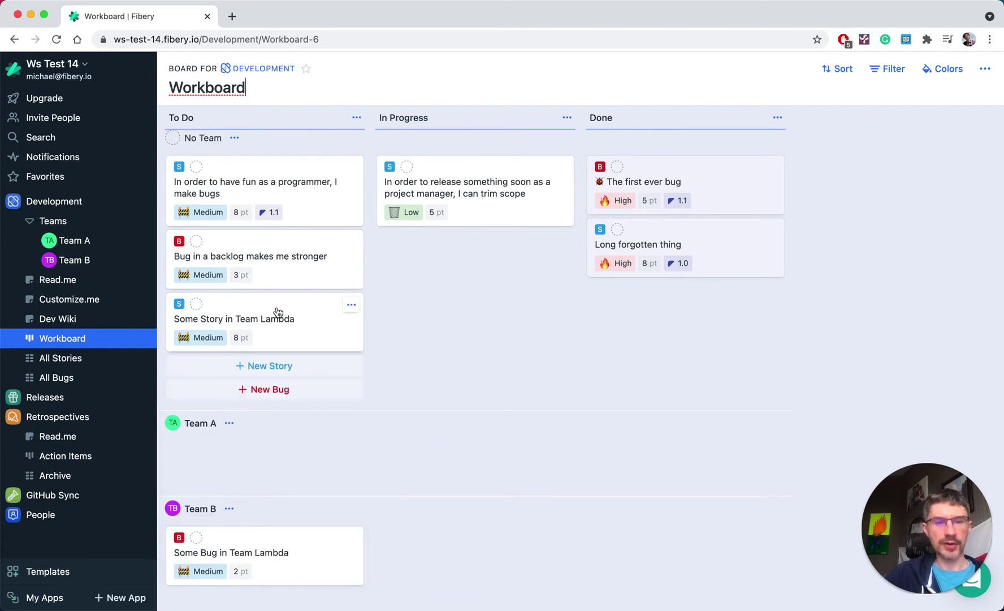
drag(260, 316, 258, 562)
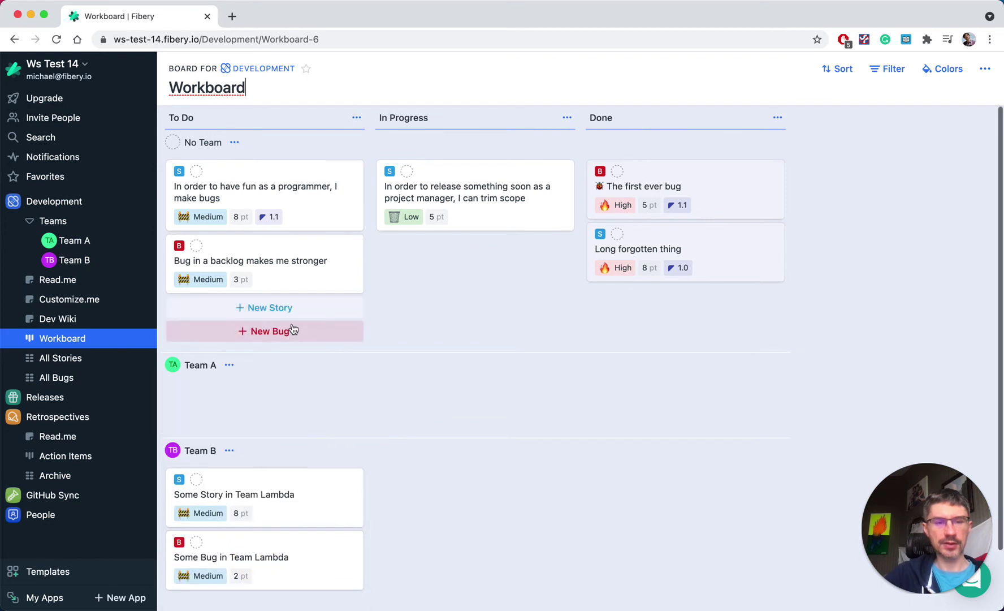
Step: Move the No Team cards in To Do and In Progress to Team A's row, keeping their states, and collapse the No Team row
drag(251, 198, 254, 410)
drag(249, 191, 247, 405)
drag(481, 169, 477, 418)
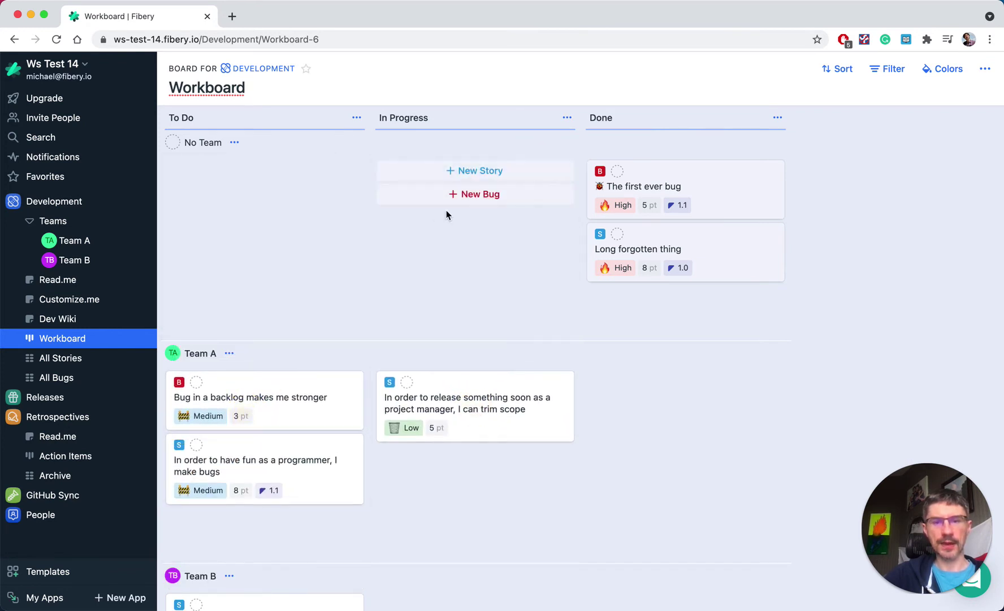
click(199, 146)
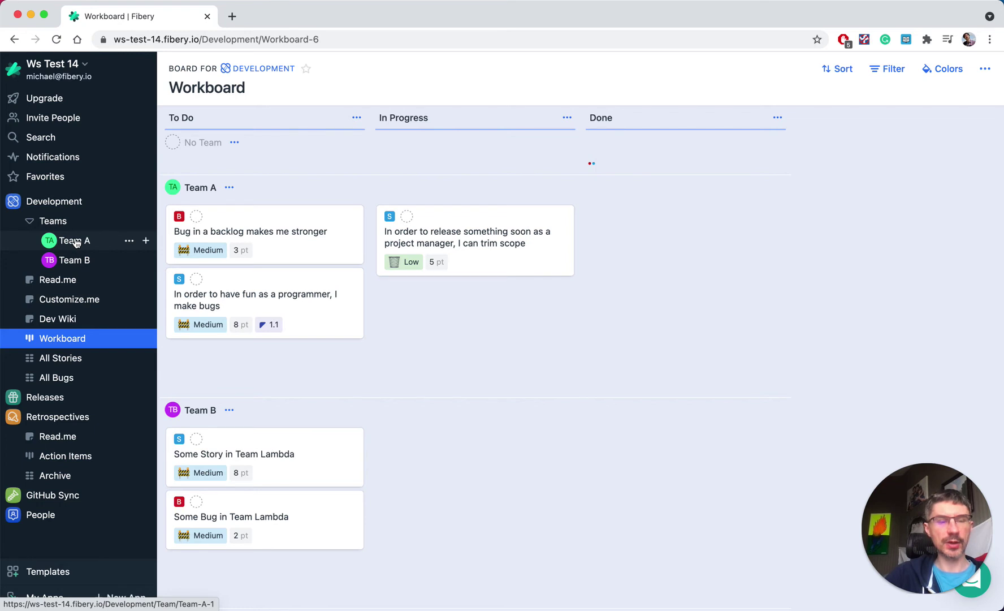
Step: Create a table under Team A that applies to all Teams, with Sprints as its rows, and name it Sprints
click(147, 241)
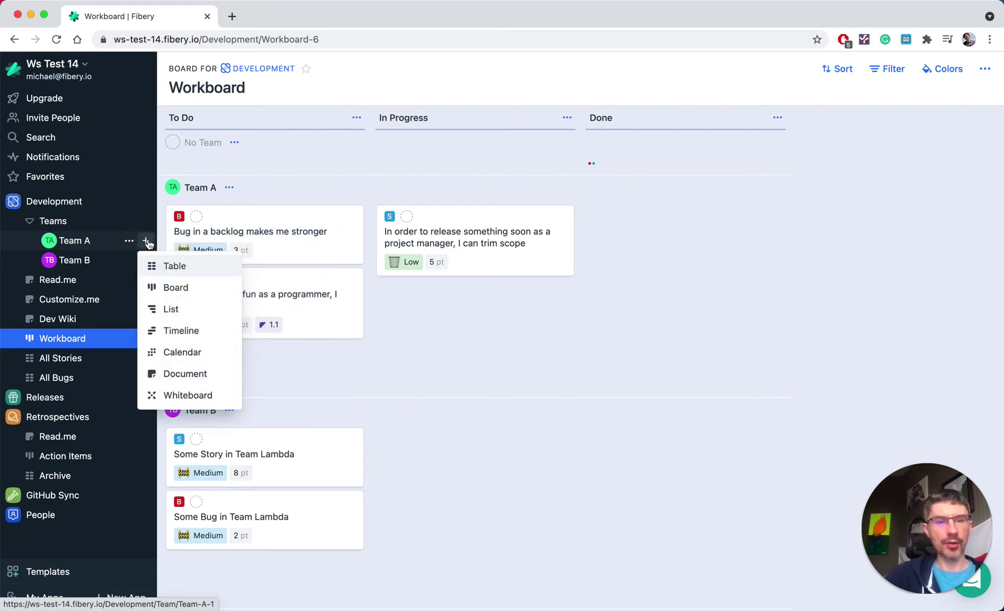
click(183, 267)
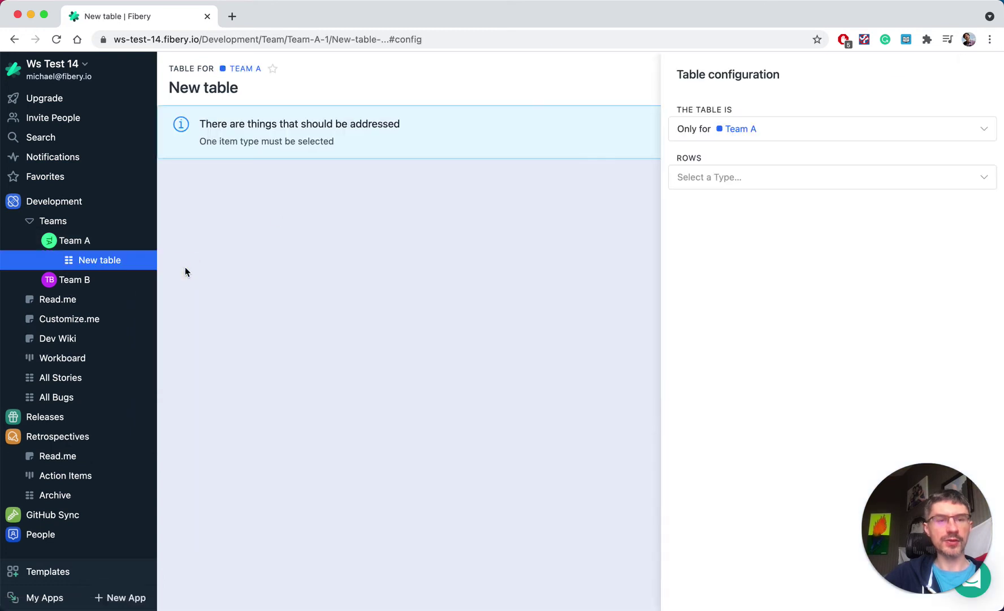
click(784, 133)
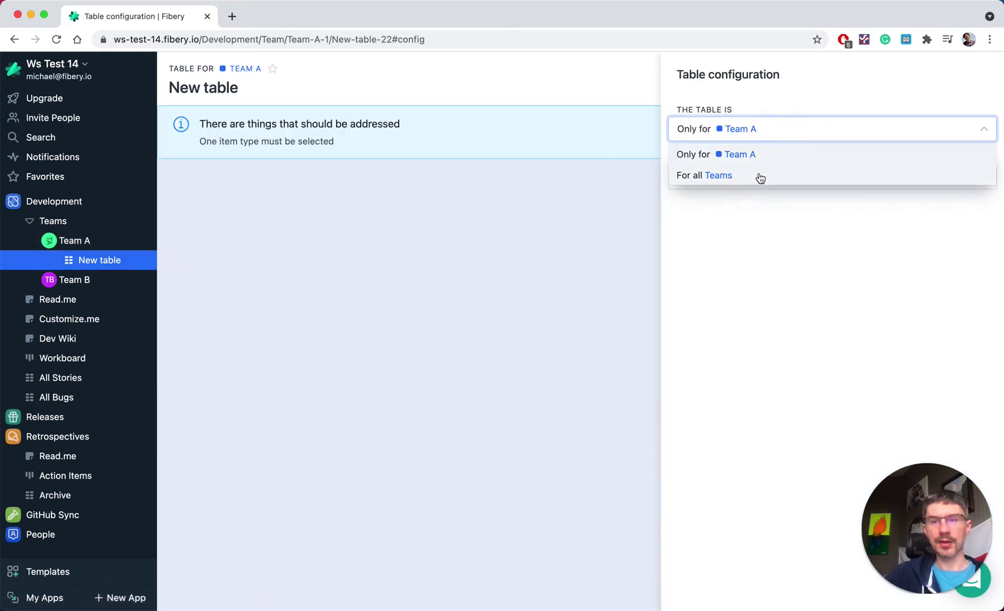
click(761, 175)
click(758, 177)
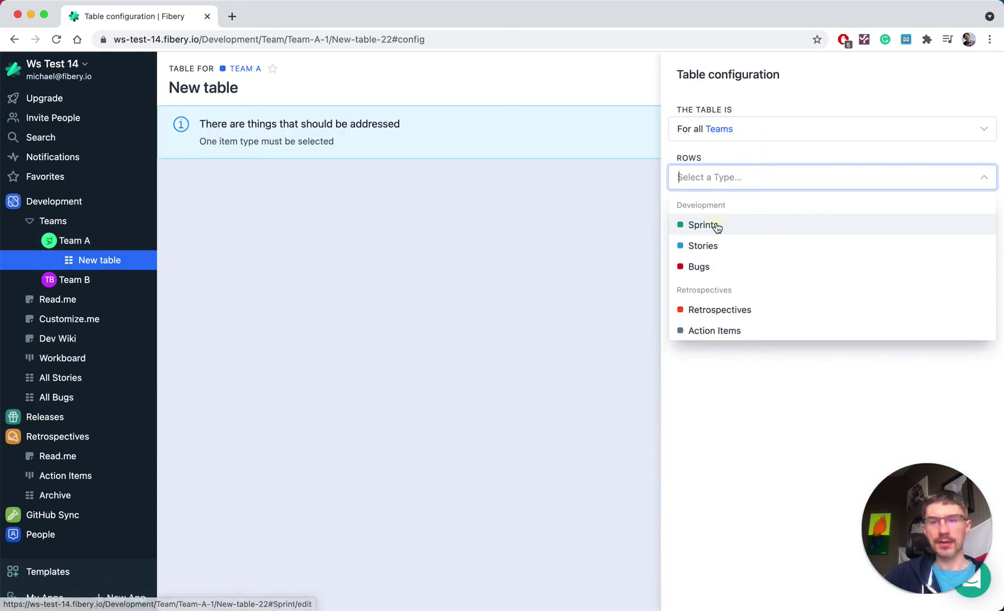
click(715, 224)
click(239, 93)
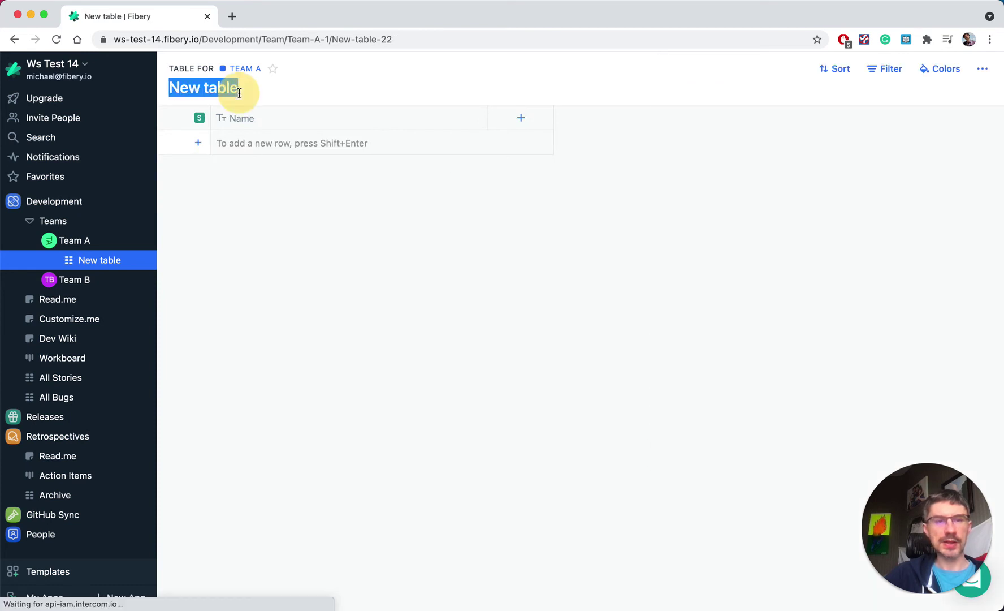
text(Sprints)
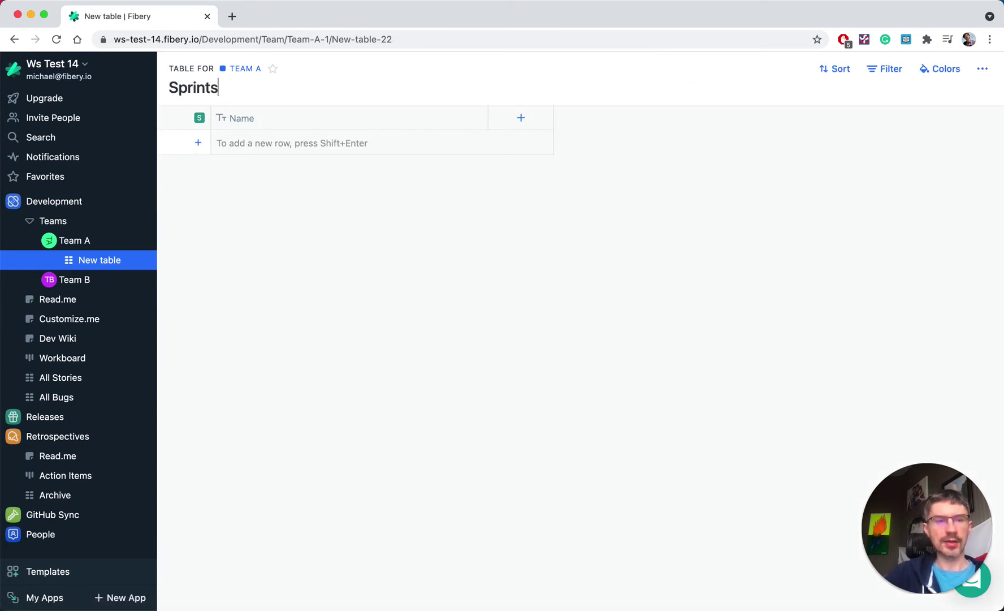
Step: Add a sprint named Sprint 1 to Team A's Sprints table
click(197, 142)
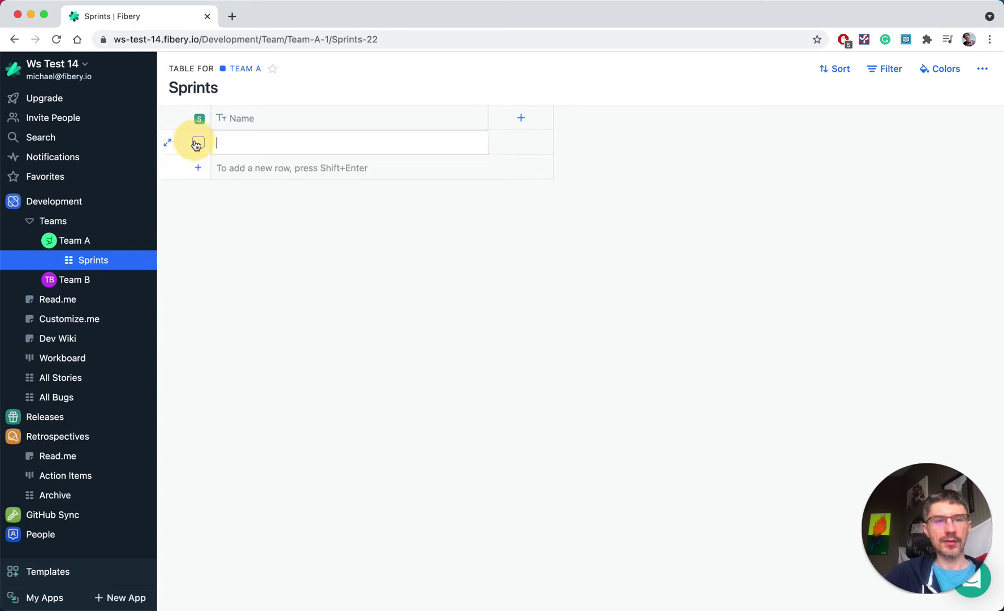
click(250, 143)
text(Sprint 1)
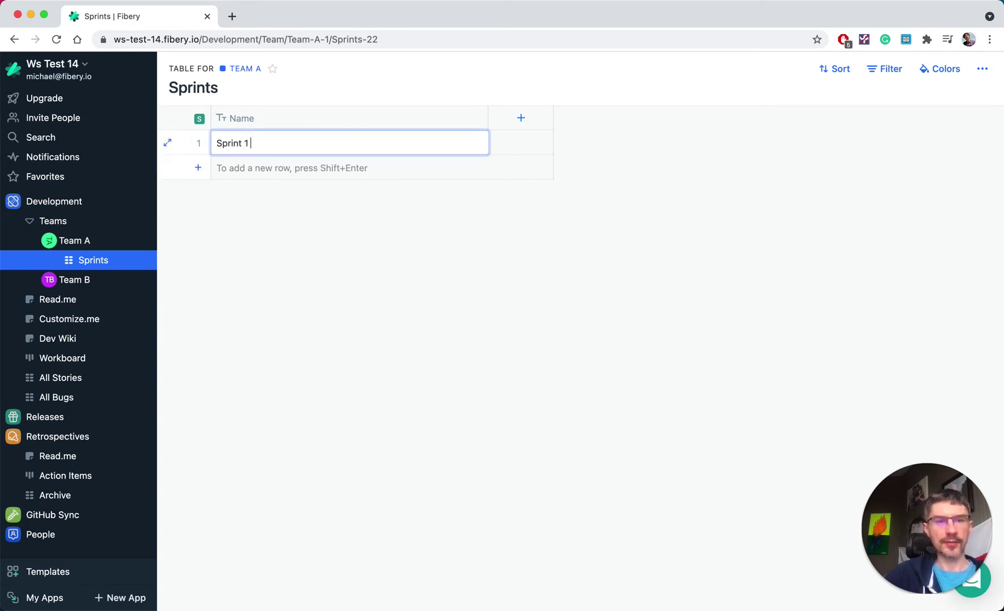
click(251, 267)
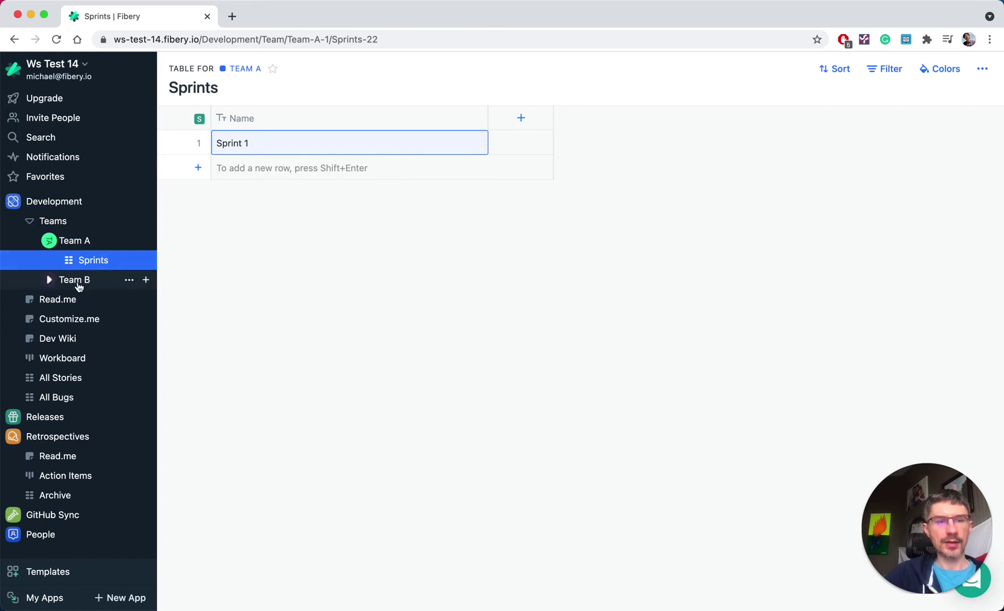
Step: Add a sprint named Sprint 1 (B) to Team B's Sprints table and compare it with Team A's Sprints table
click(49, 280)
click(89, 304)
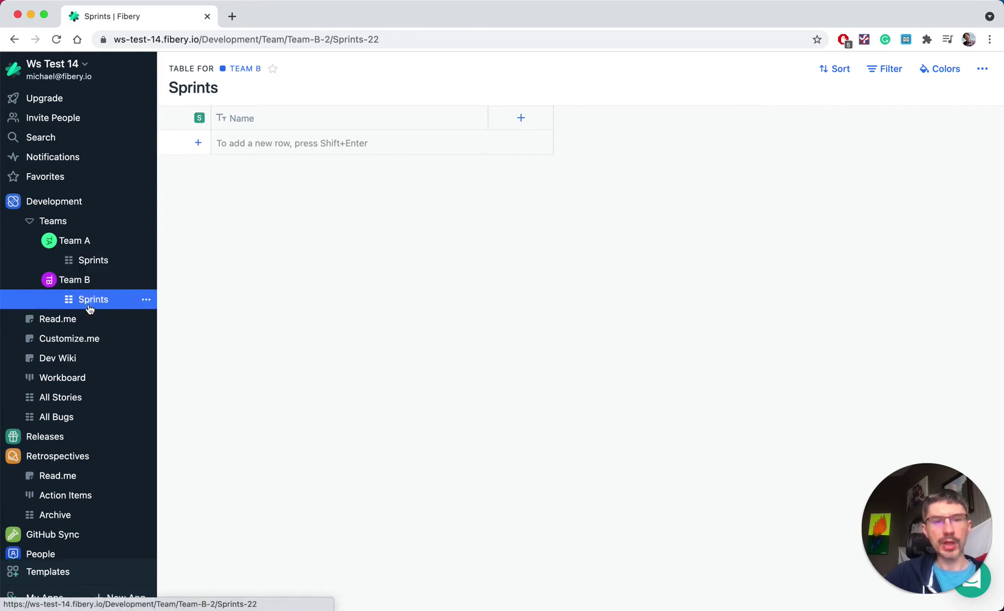
click(266, 144)
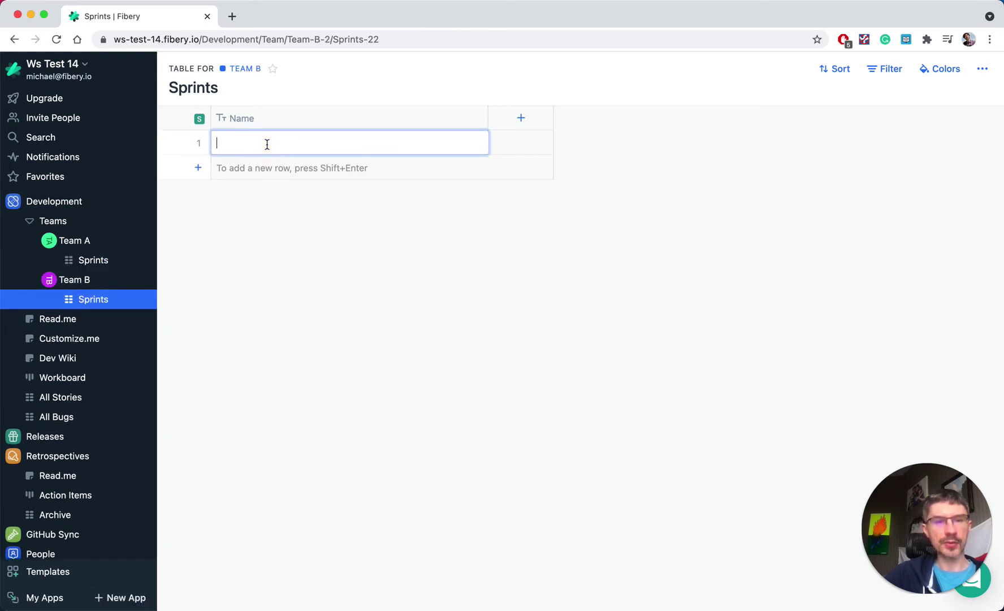
text(Sprint 1 (B)
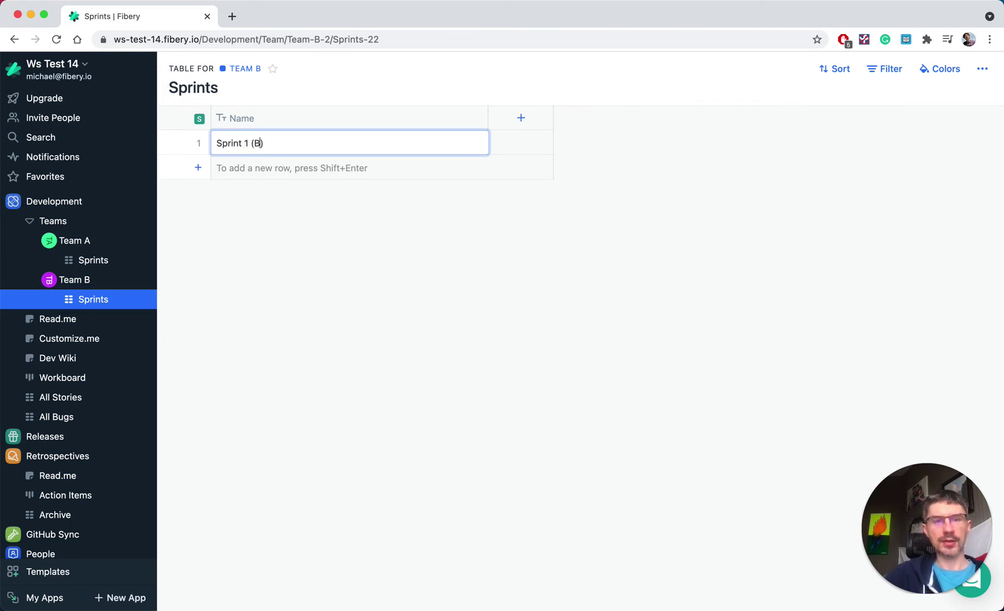
key(Return)
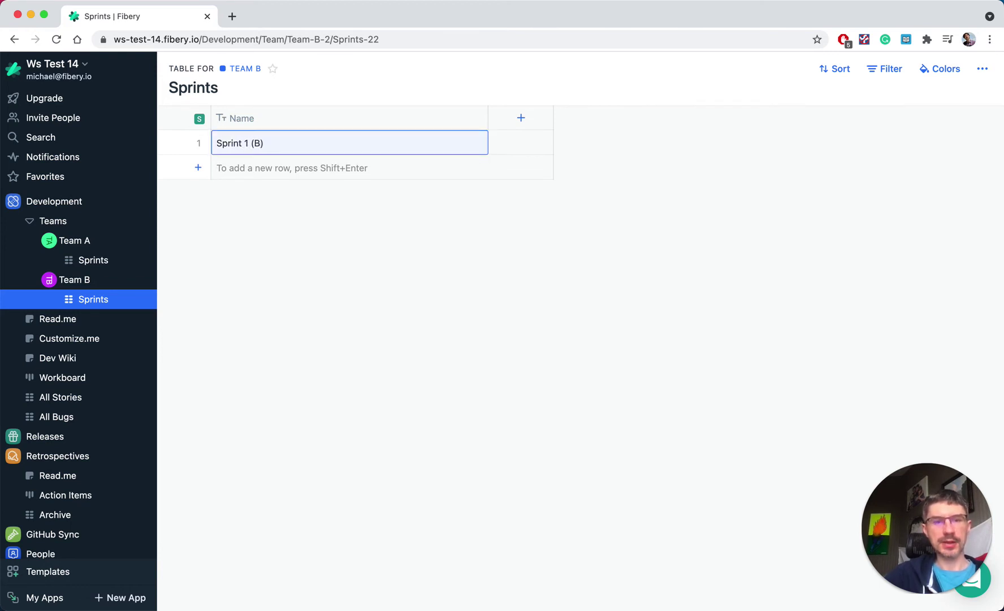
click(90, 260)
click(89, 302)
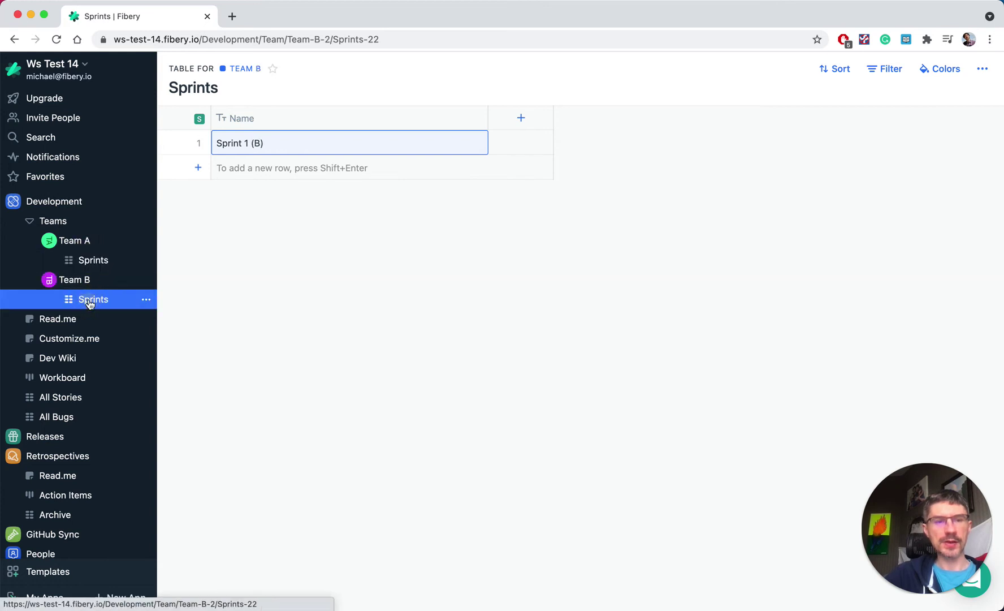
click(90, 259)
Step: Create a board under Team A that applies to all Teams, with Stories and Bugs as its cards
click(146, 242)
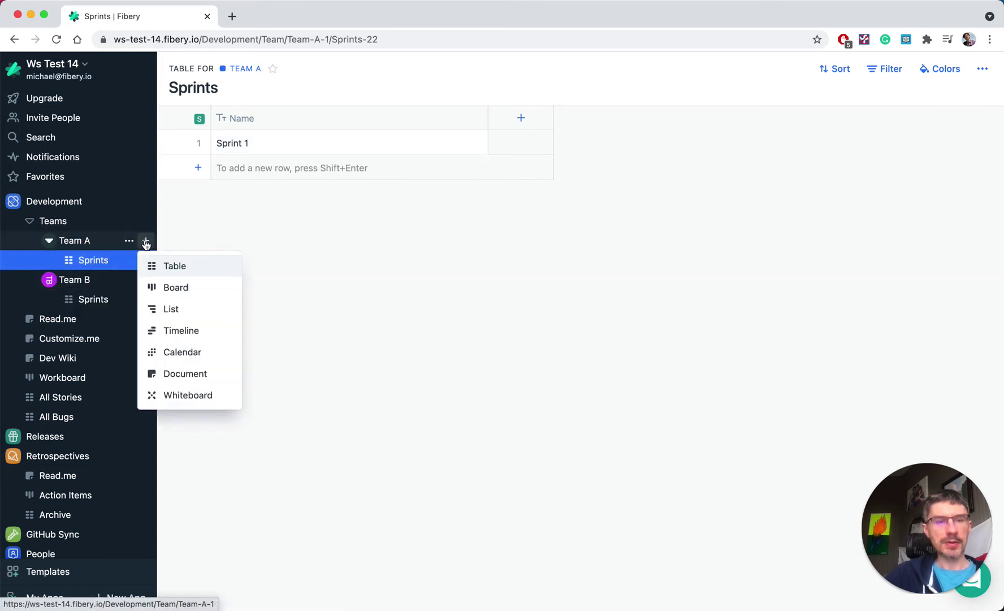
click(176, 288)
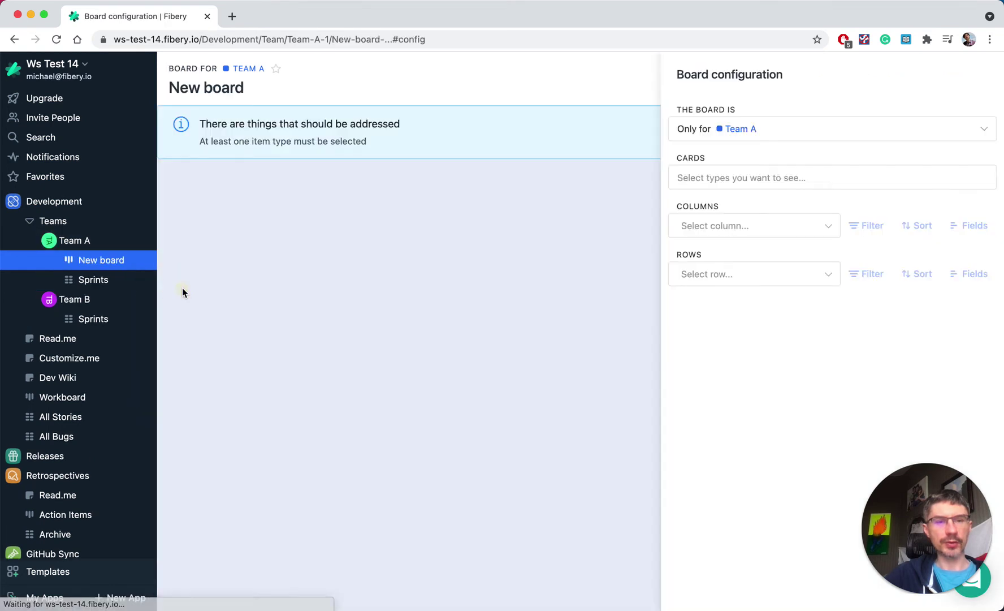
click(760, 129)
click(747, 172)
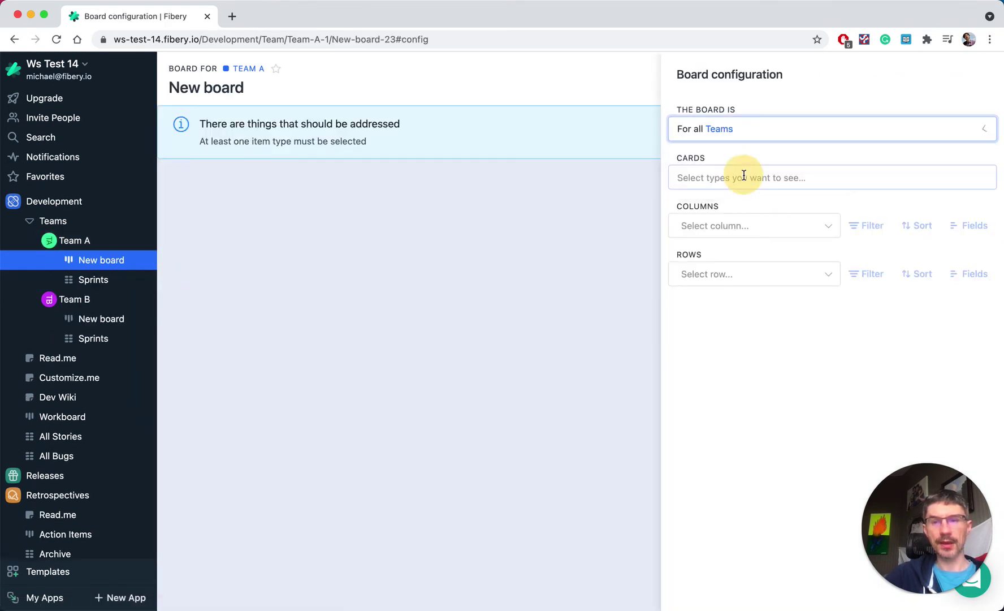
click(746, 177)
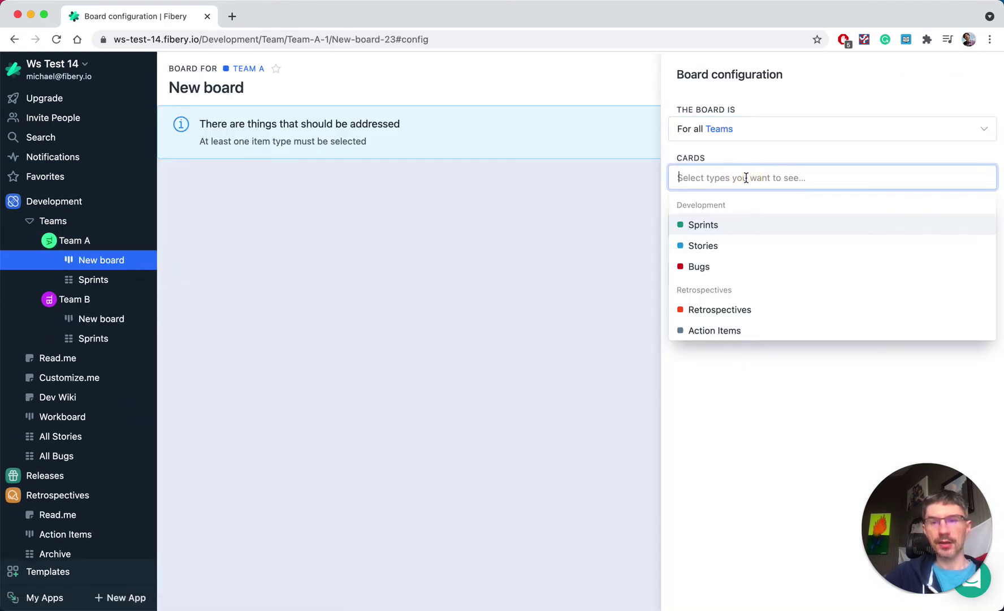
click(716, 245)
click(701, 271)
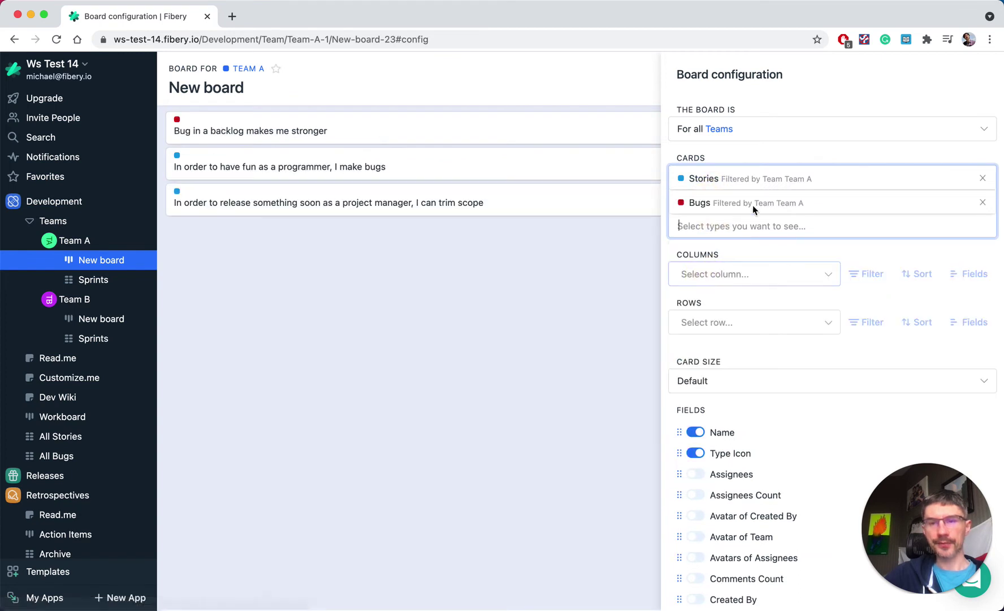
Step: Set the new board's columns to State and show the Effort and Avatars of Assignees fields on its cards
click(719, 282)
click(704, 406)
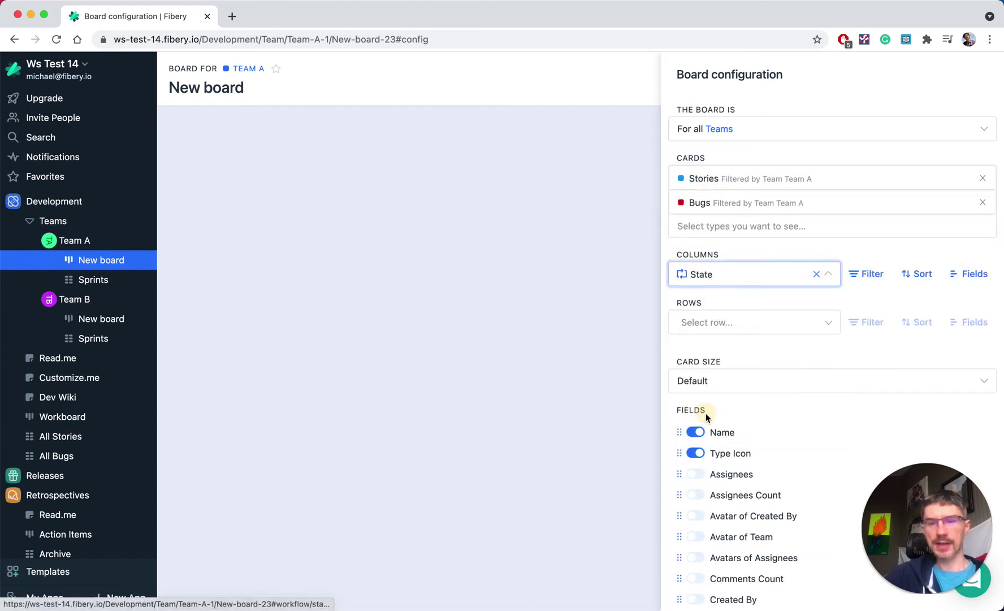
scroll(714, 374, down, 5)
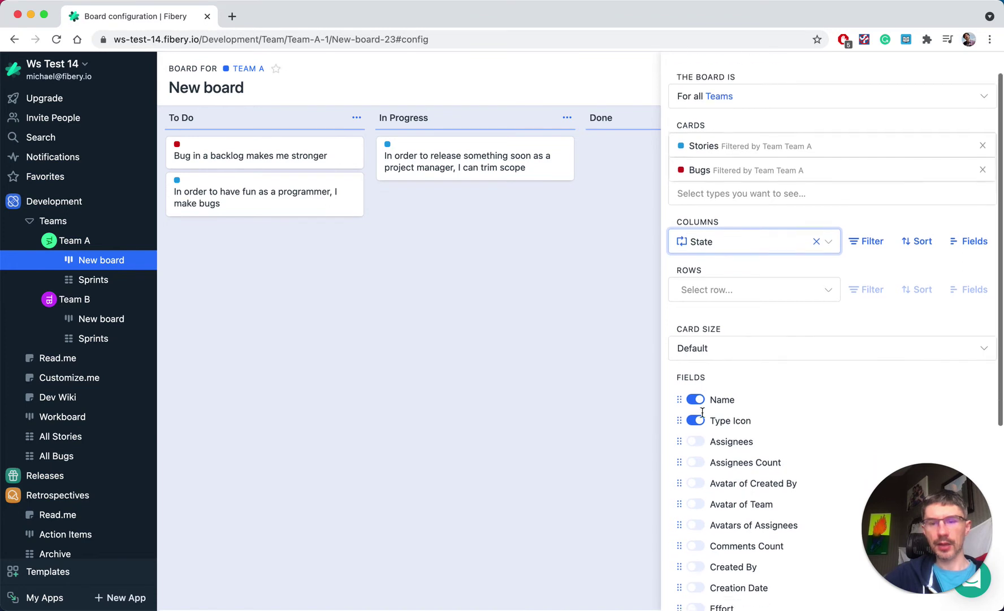
click(695, 442)
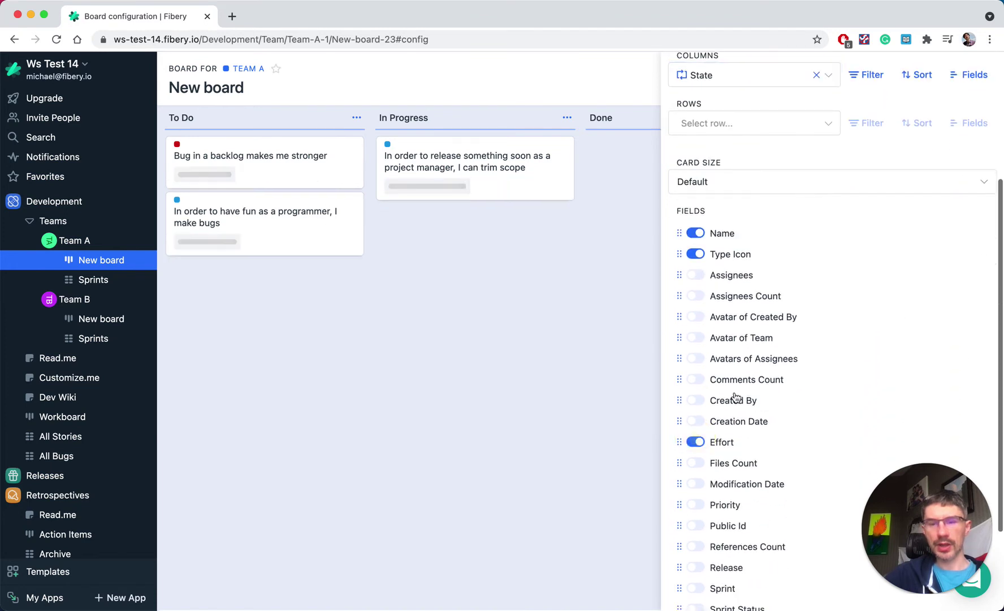
click(701, 358)
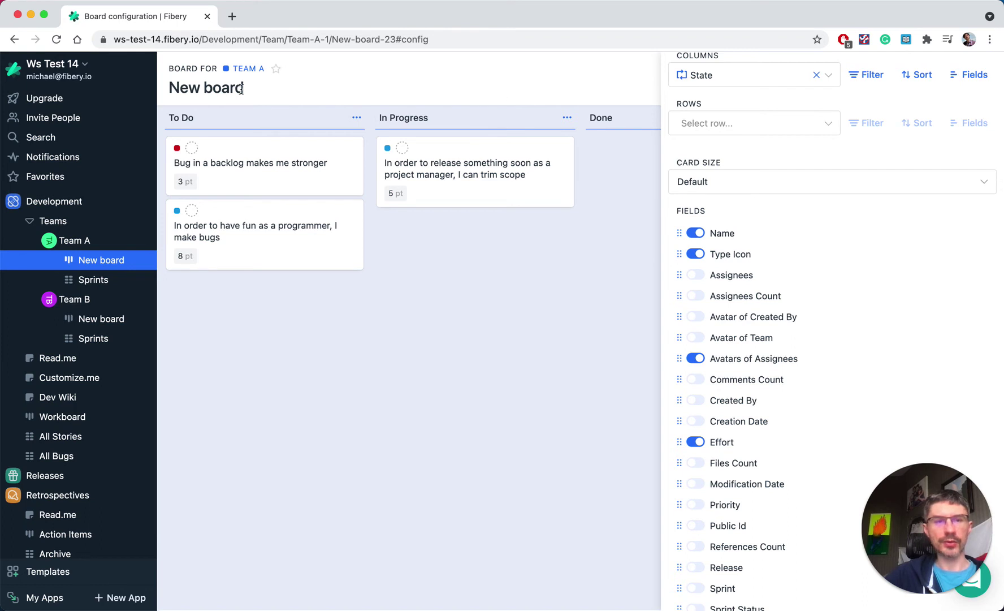
Step: Rename the new team board as Workboard and compare its cards for Team A and Team B
click(203, 86)
key(super+a)
text(W)
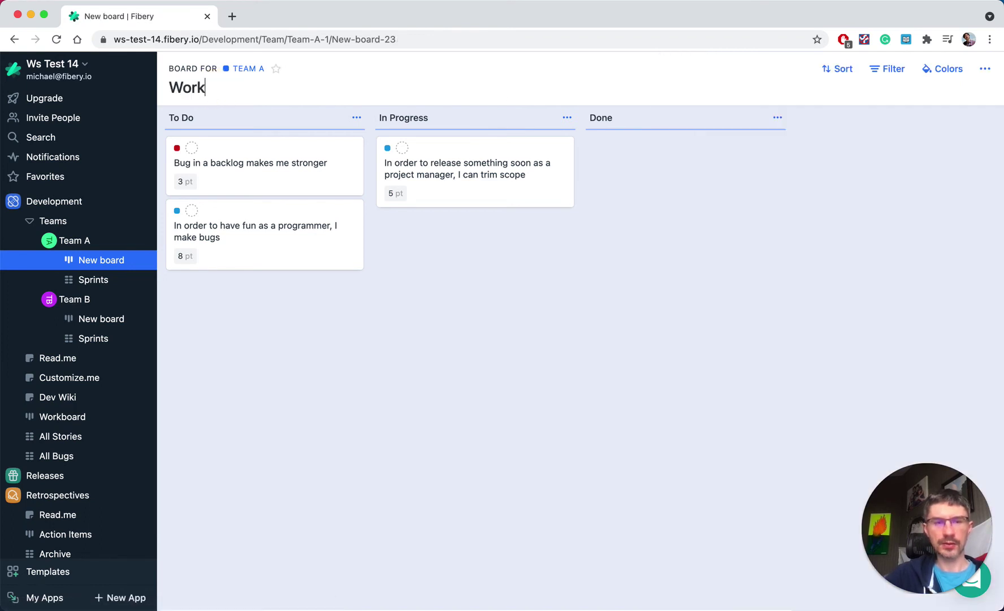
text(orkboard)
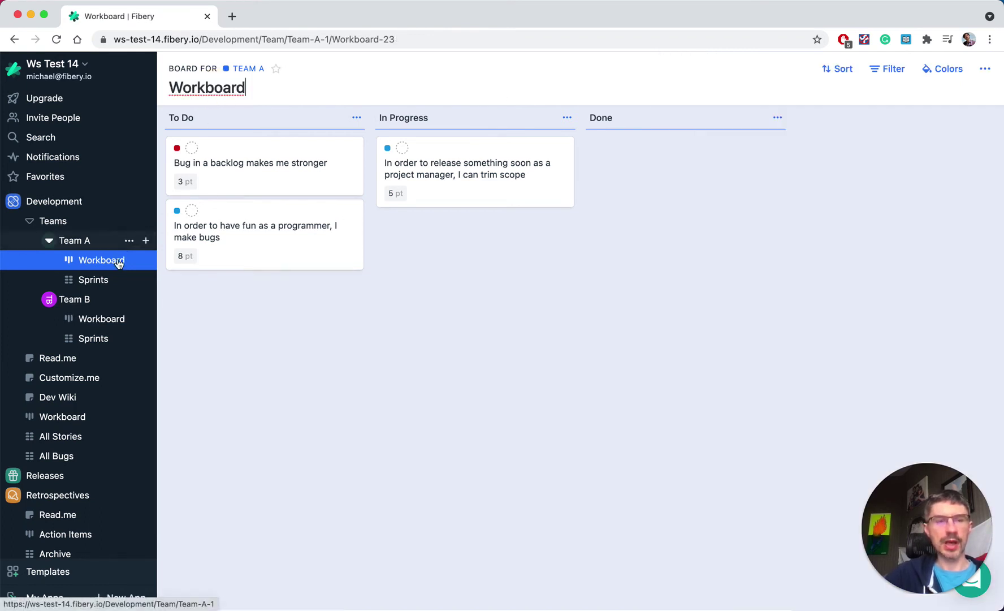
click(97, 320)
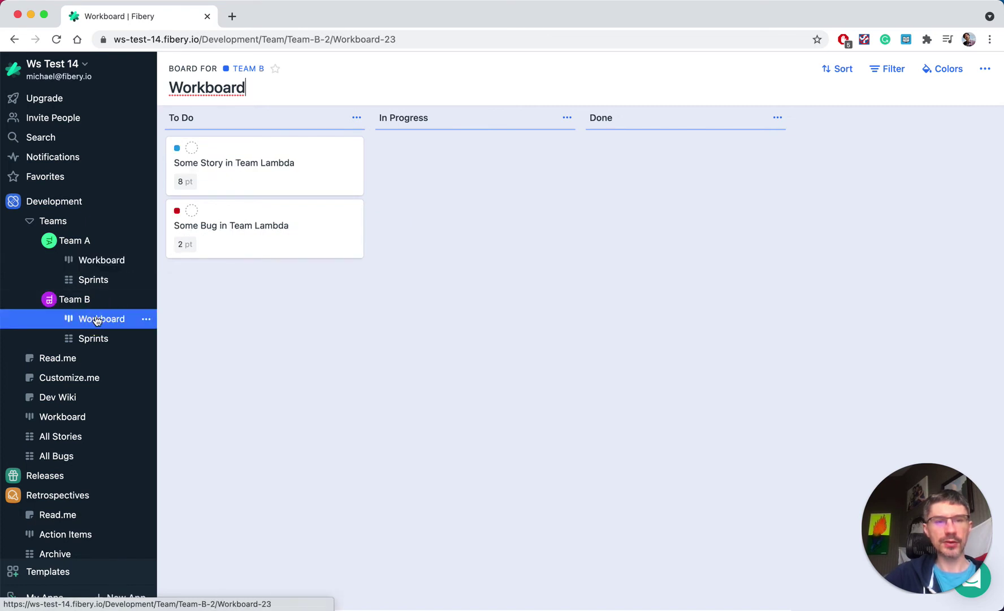
click(94, 263)
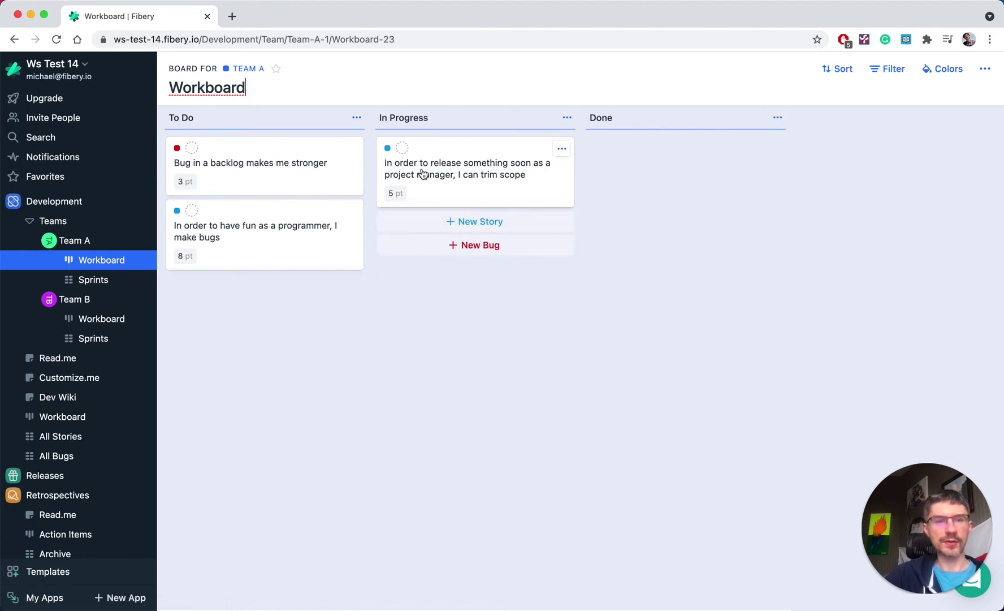
click(99, 319)
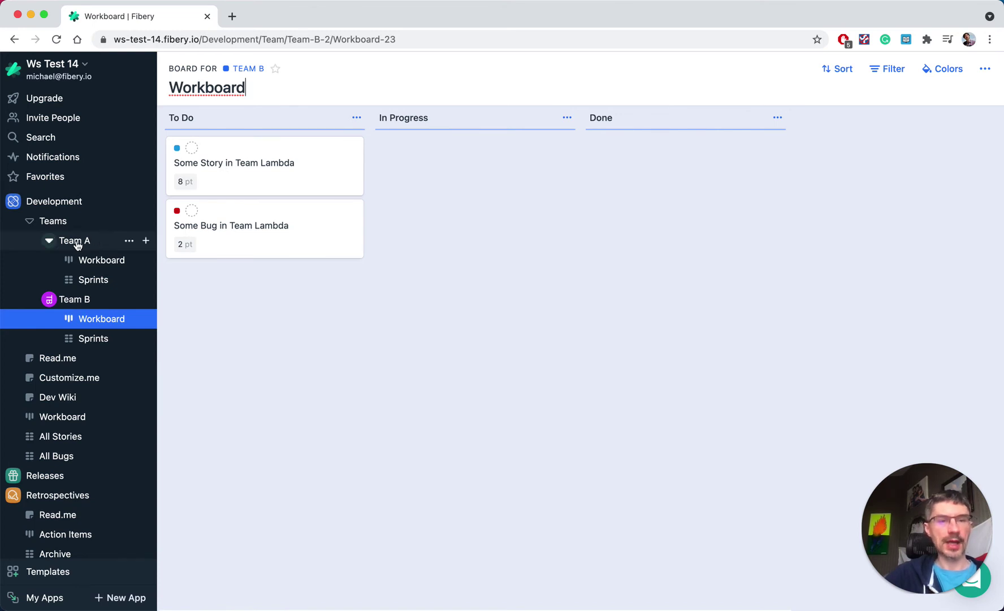
Step: Open the Team A entity, add it to the favorites and expand its views there
click(129, 242)
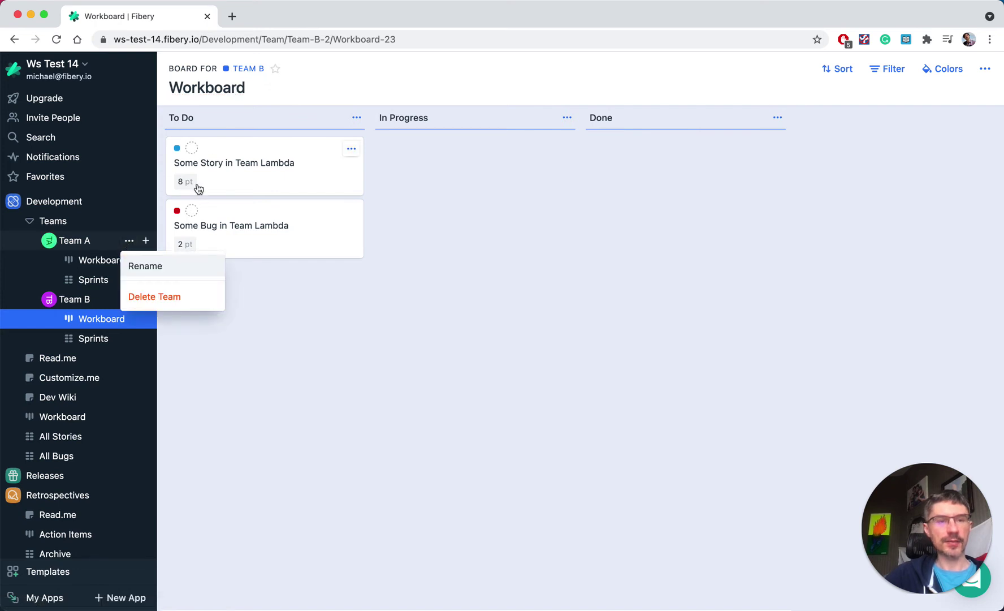
click(88, 241)
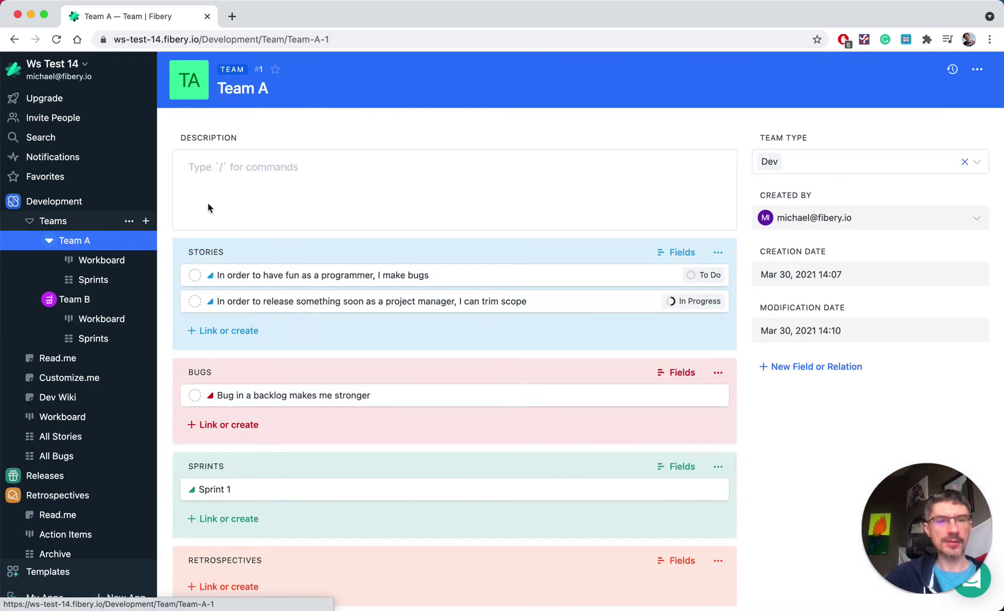
click(275, 69)
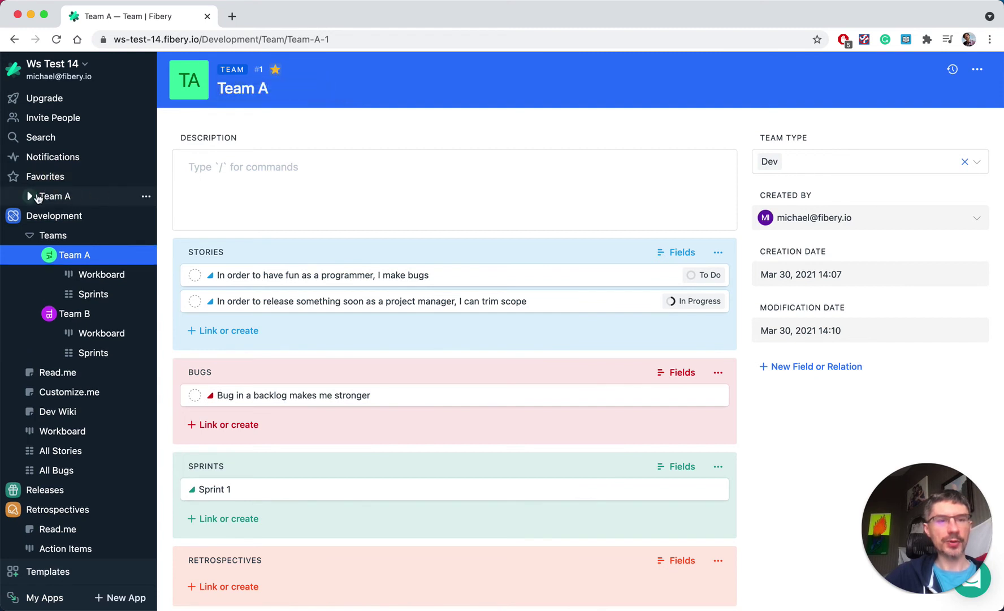
click(30, 197)
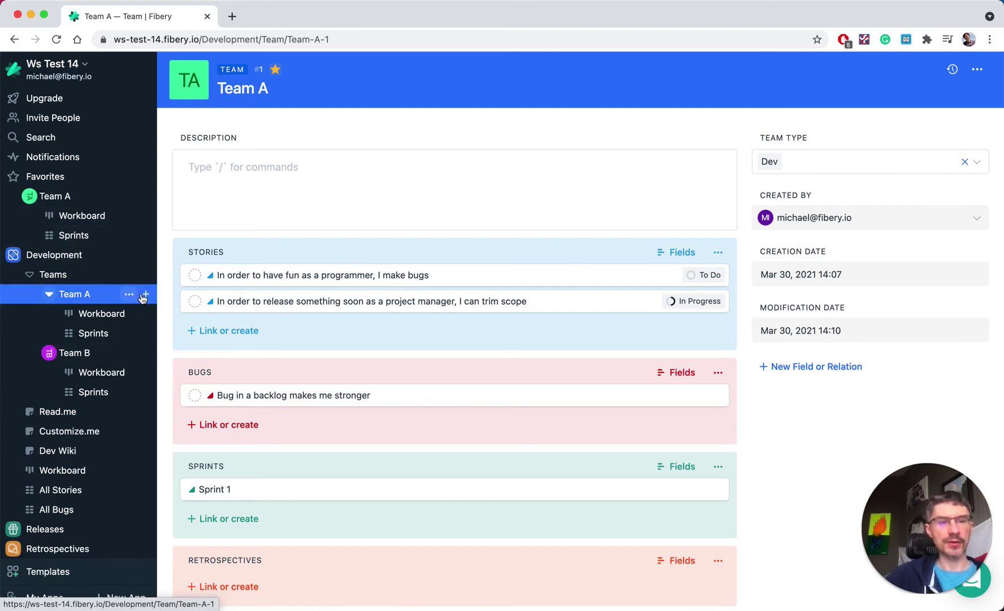
Step: Create another board under Team A in Development that applies to all Teams, with Stories and Bugs as its cards
click(146, 296)
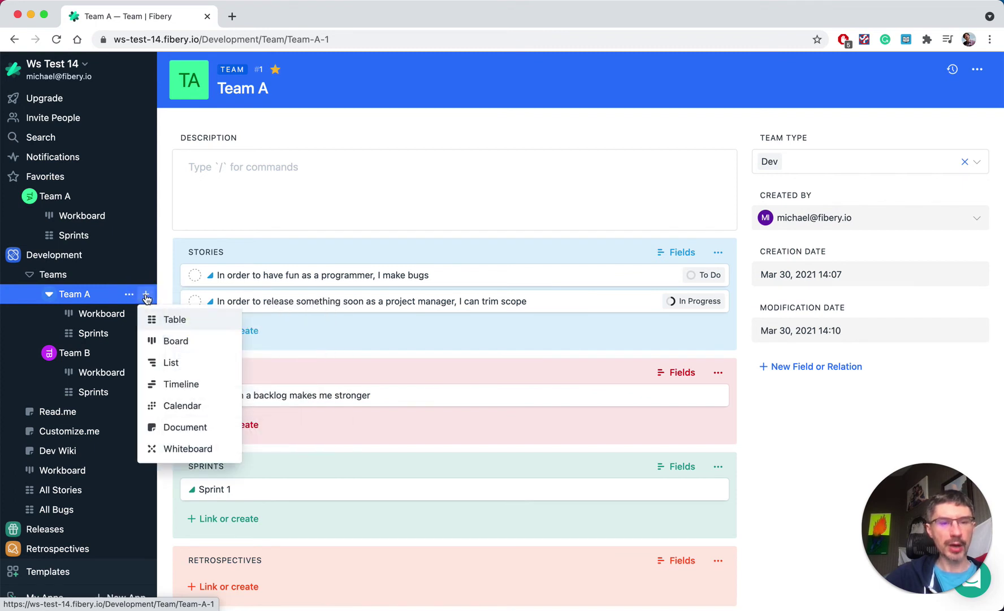
click(181, 341)
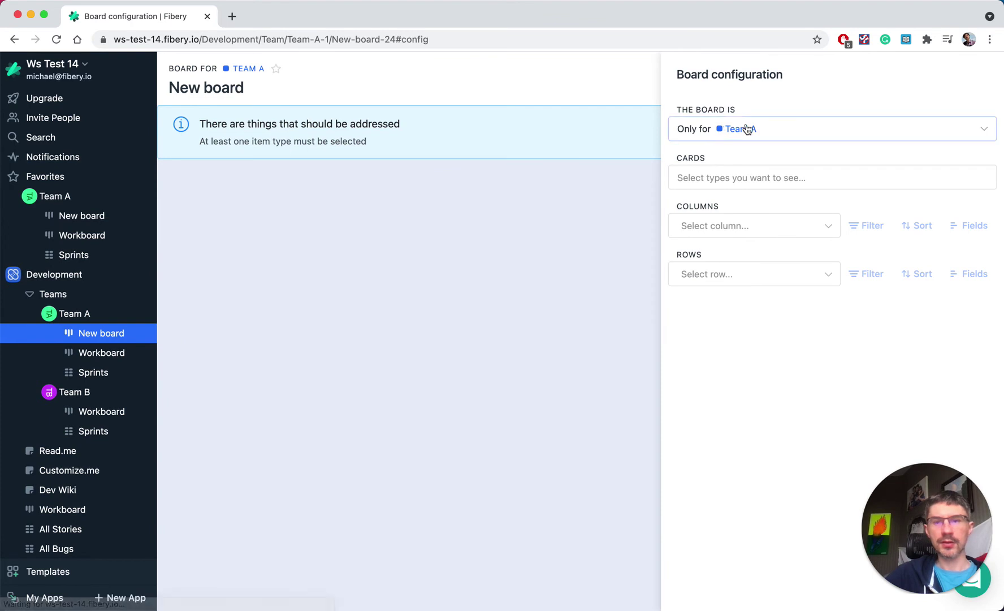
click(747, 129)
click(733, 175)
click(719, 177)
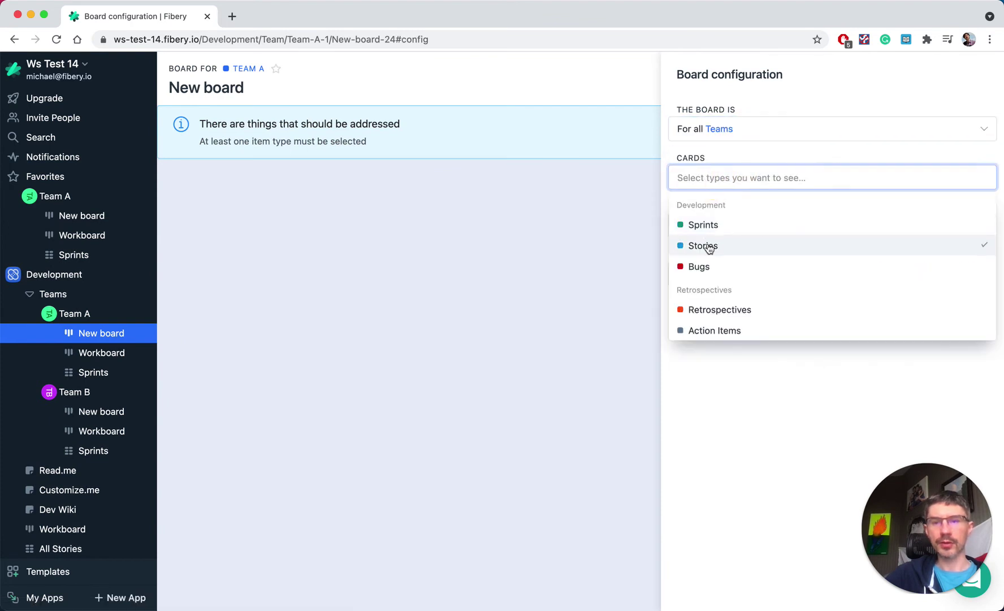
click(709, 246)
click(713, 200)
click(717, 270)
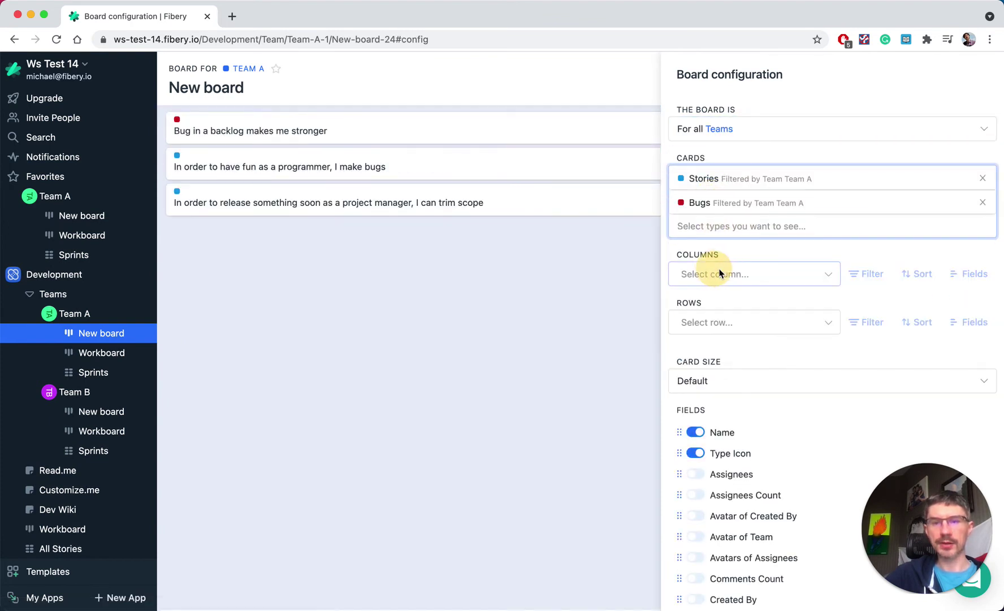
Step: Set the new board's card size to Line and rename the board as Backlog
click(695, 381)
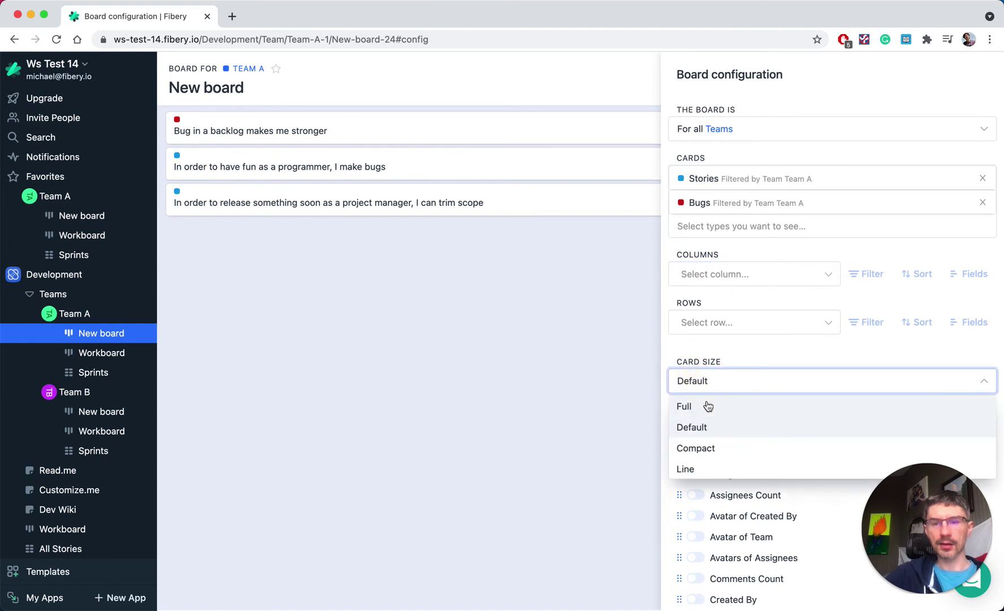
click(691, 467)
click(473, 297)
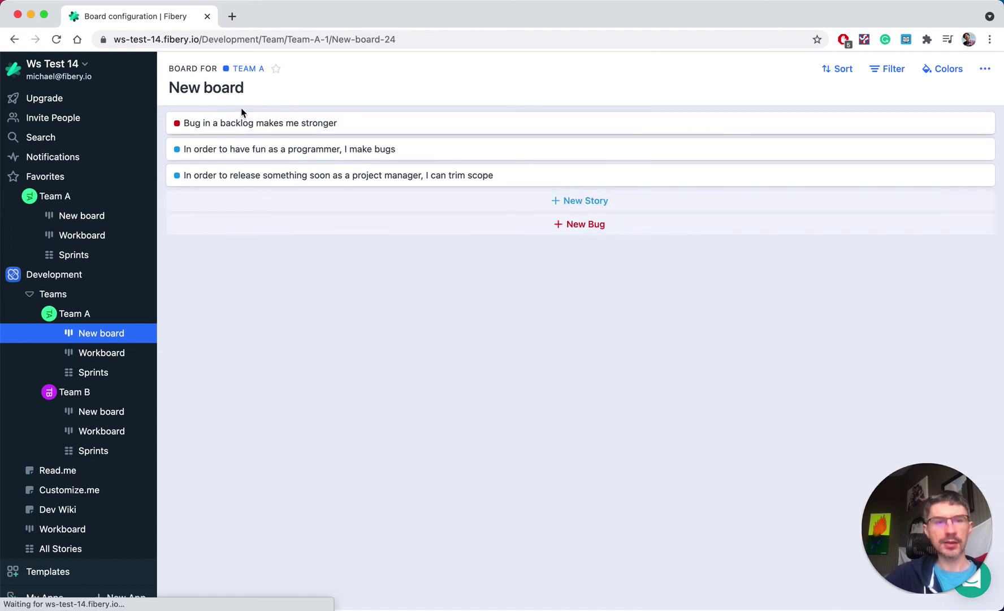
double_click(233, 91)
triple_click(233, 91)
text(Backlog)
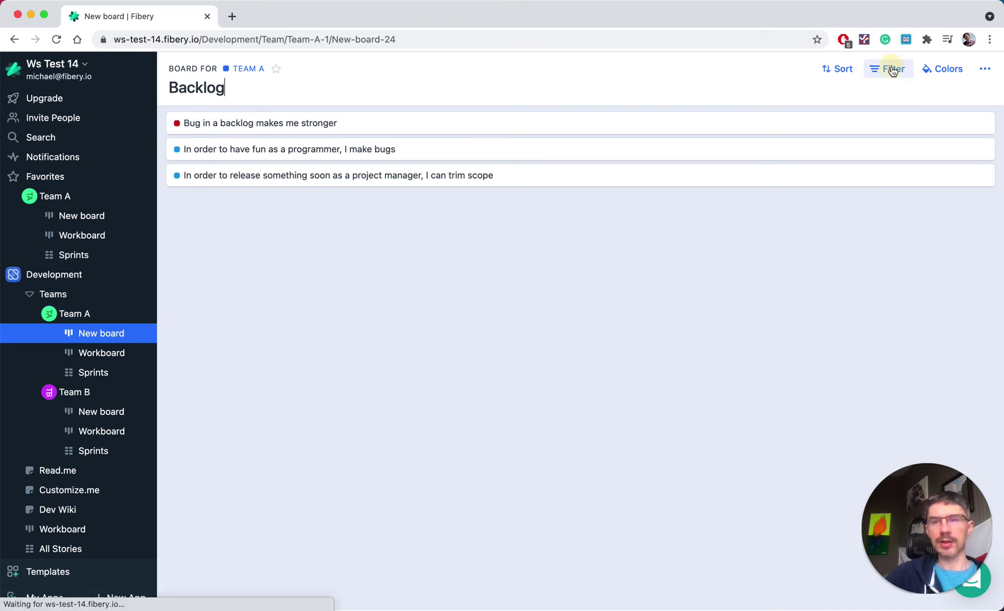
Step: Filter the Backlog board to items whose State is not Done
click(893, 69)
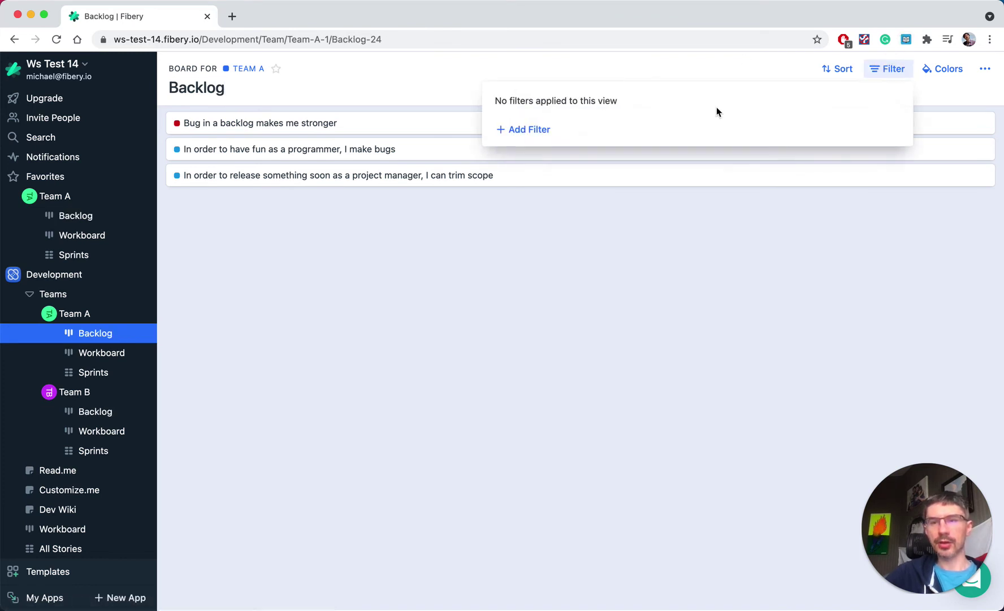
click(521, 129)
click(524, 131)
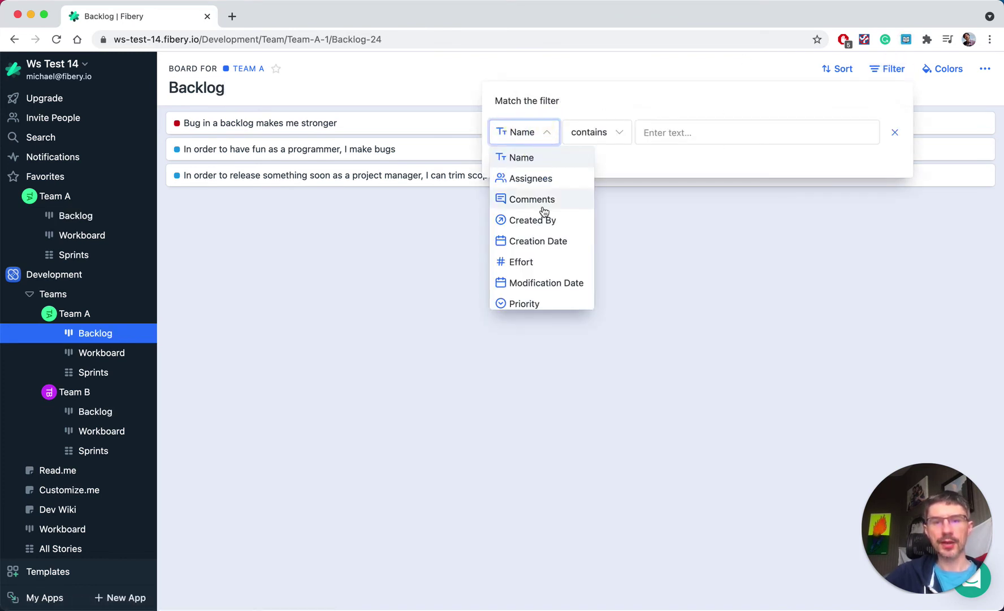
scroll(545, 214, down, 3)
click(520, 278)
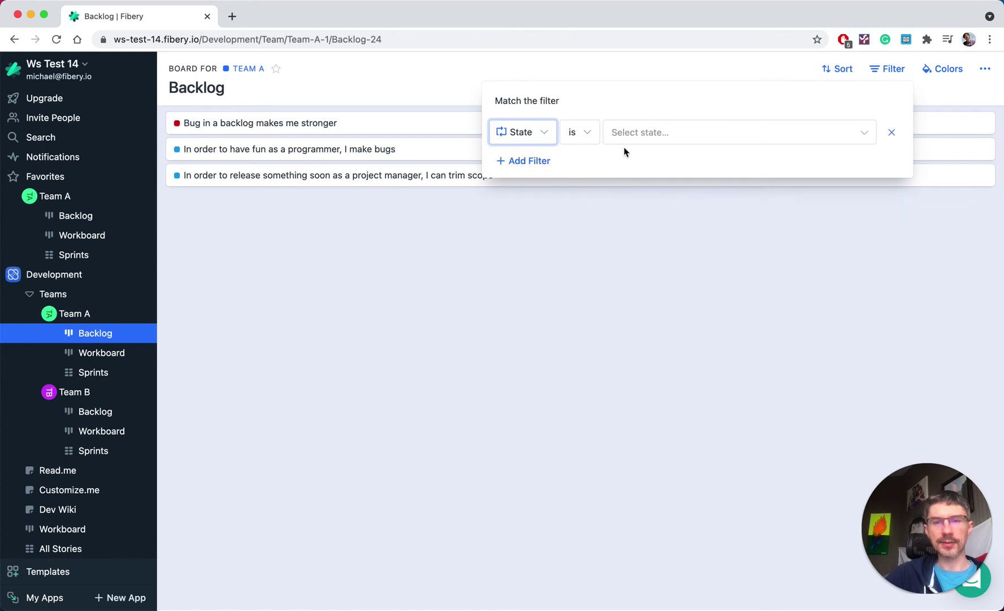
click(578, 135)
click(582, 199)
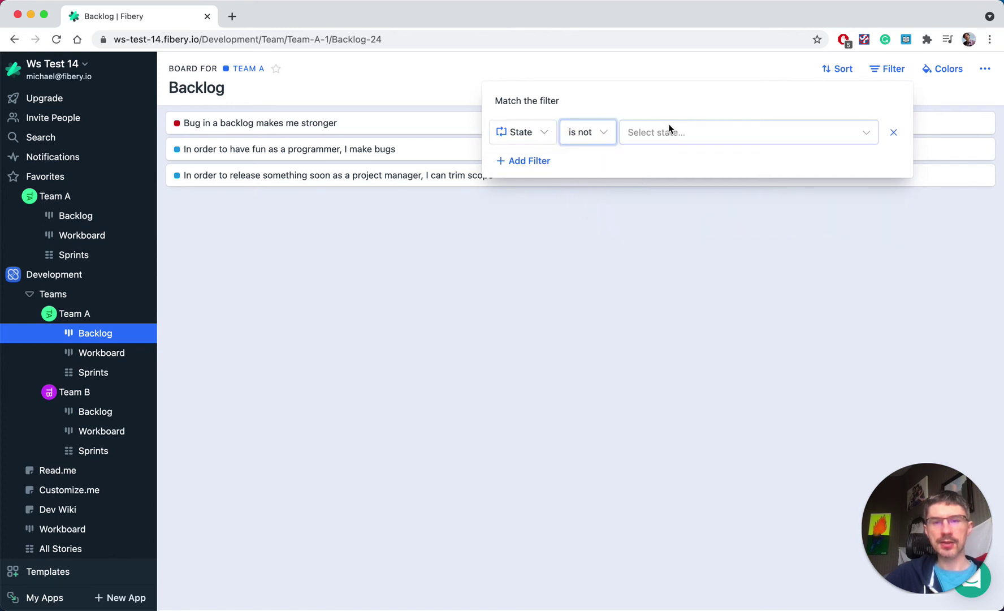
click(670, 131)
click(660, 205)
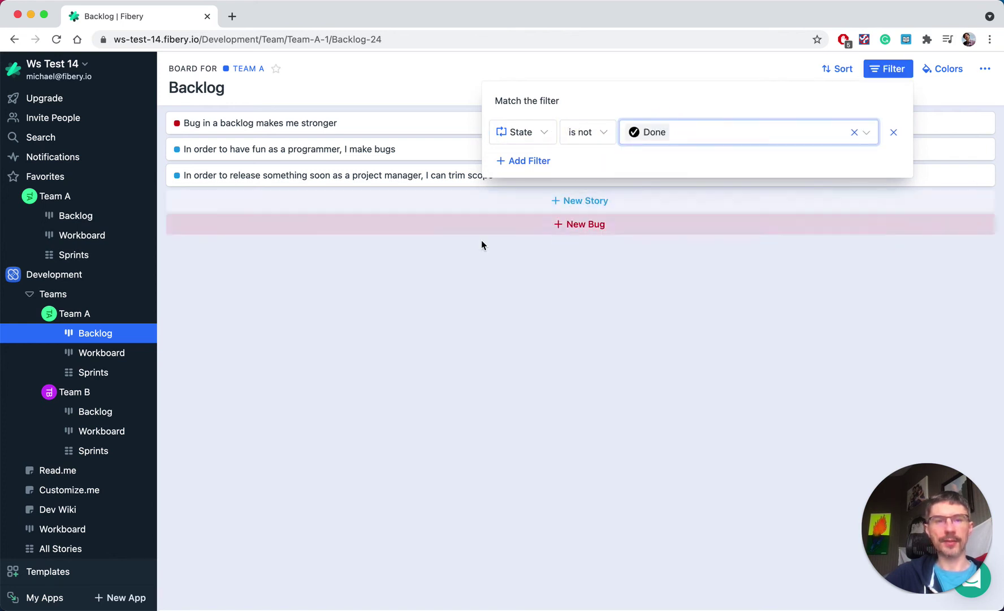
click(381, 97)
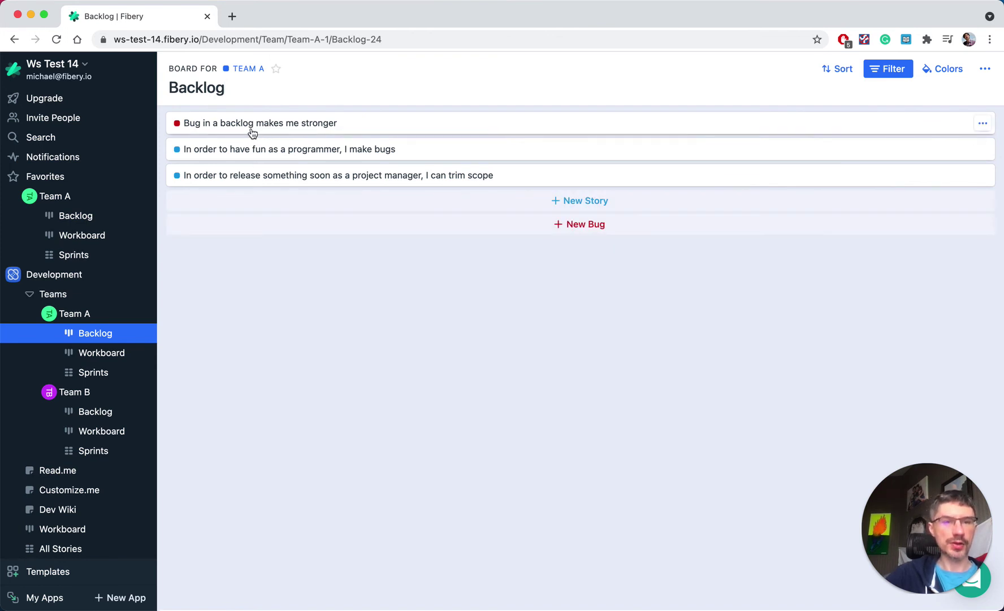
Step: View the Backlog board for Team B, return to Team A's, and review the Favorites and Teams navigation
click(91, 411)
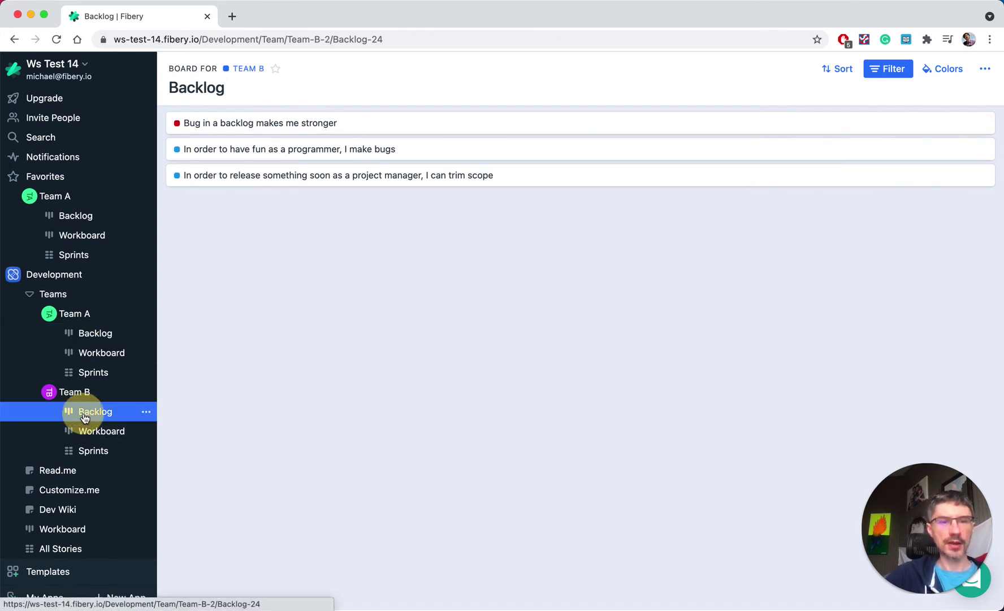
click(90, 334)
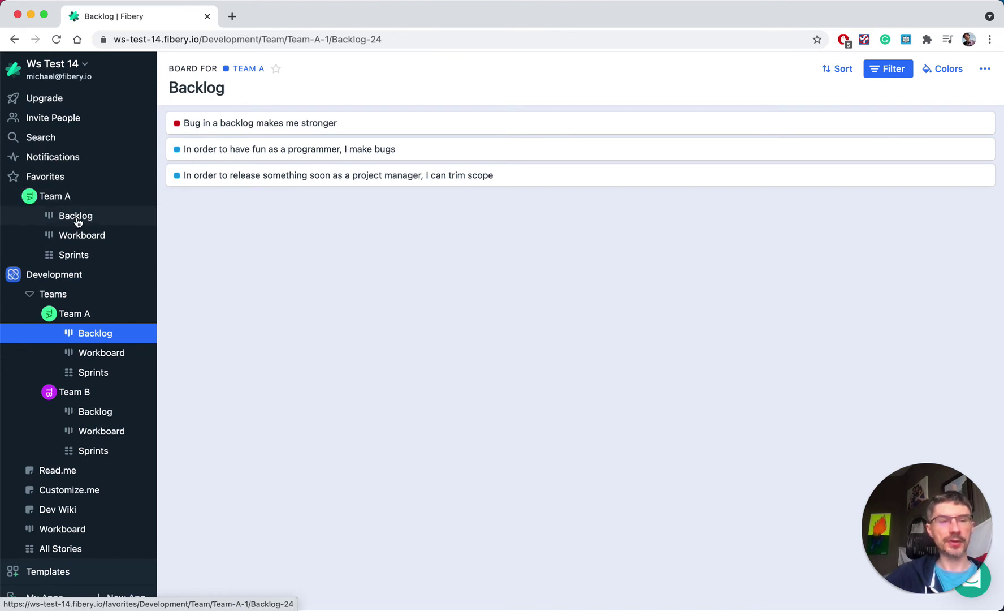
click(16, 179)
click(34, 176)
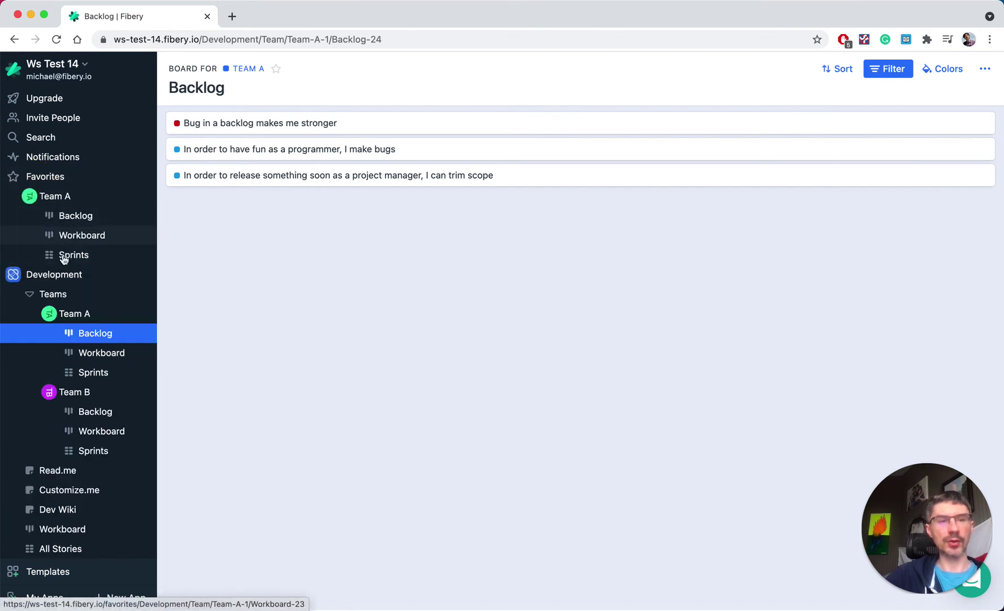
click(30, 294)
click(29, 295)
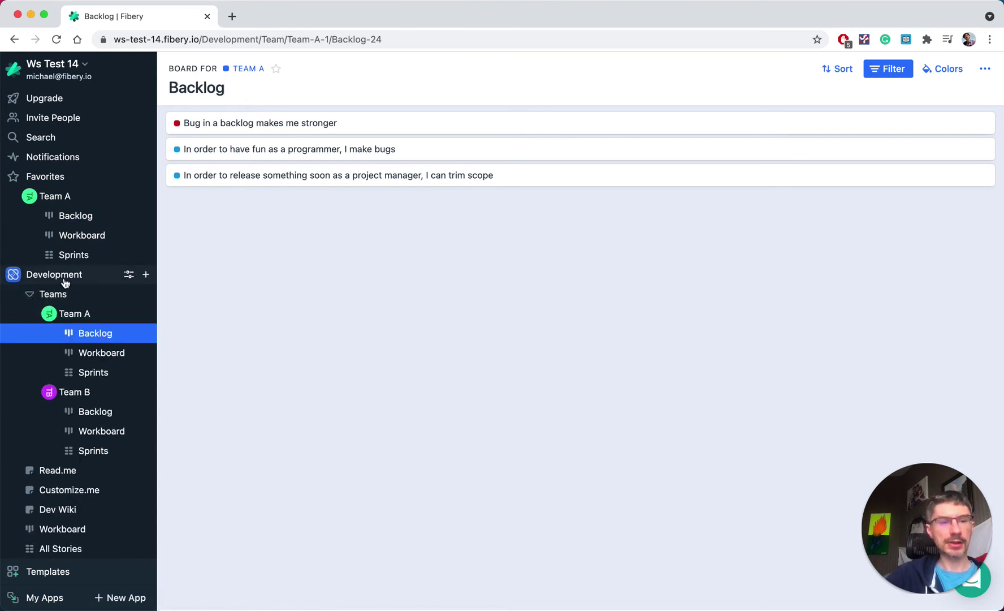
Step: Collapse the Teams folder under Development and open the Archive table in Retrospectives
scroll(88, 339, down, 1)
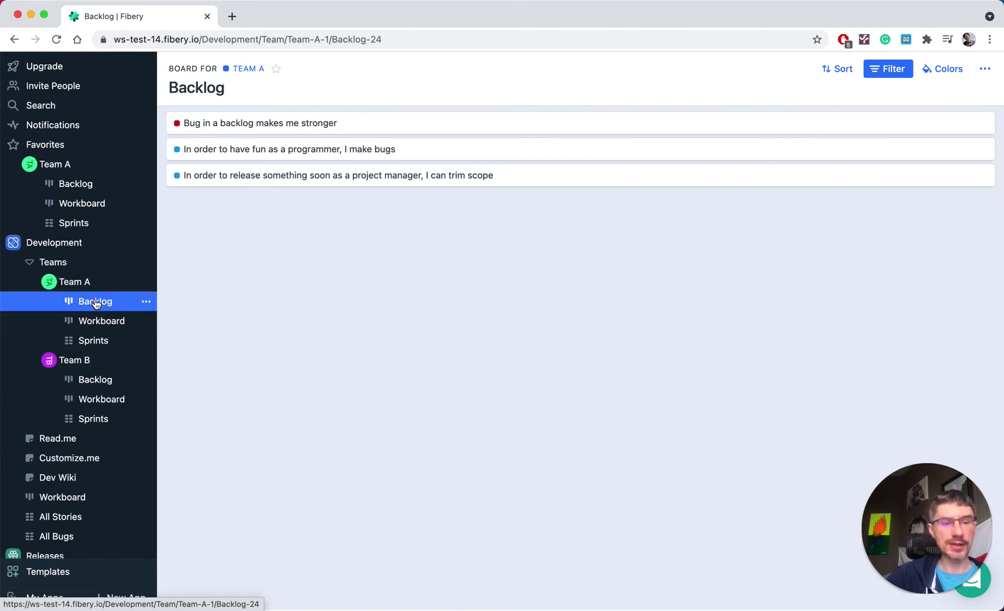
scroll(93, 305, down, 4)
click(28, 137)
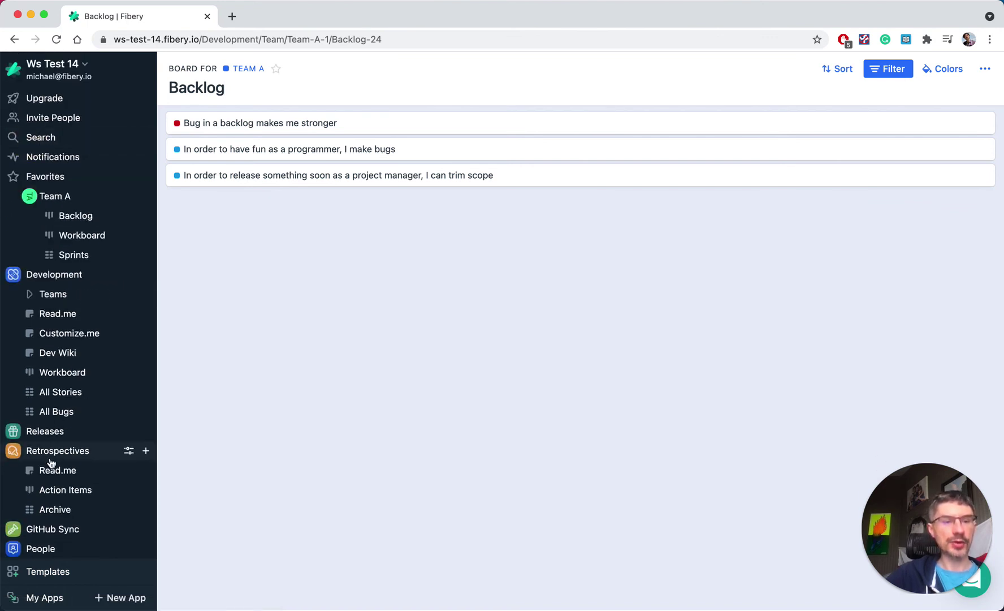
click(56, 510)
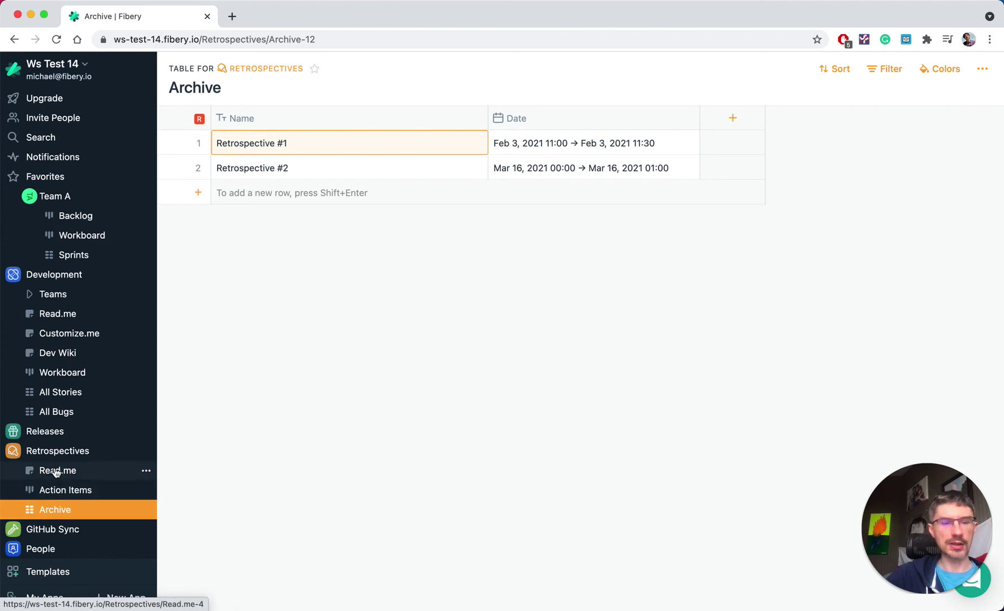
Step: Add a smart folder to Retrospectives with Team as its type and rename it as Teams
click(146, 452)
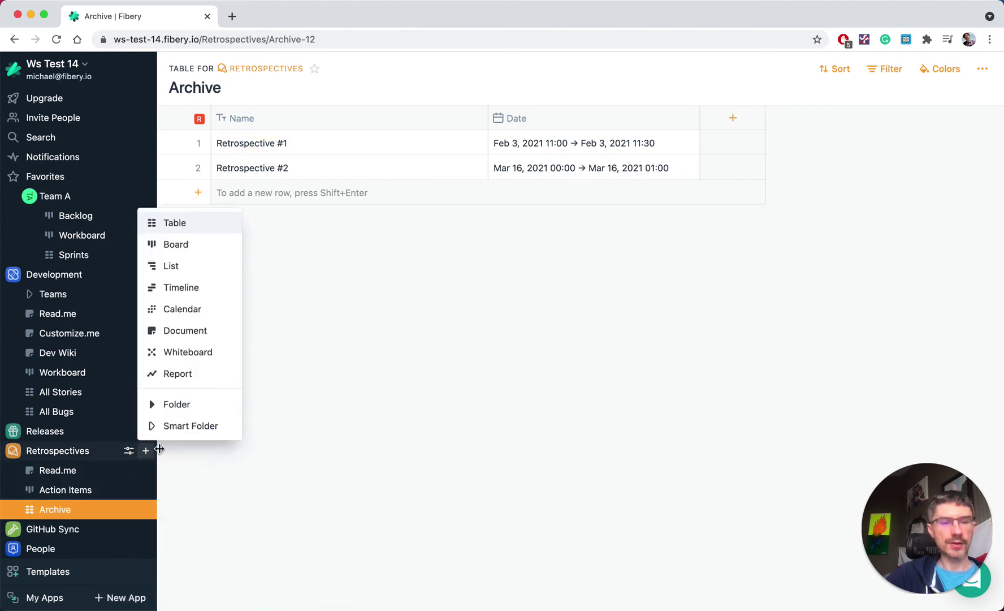
click(184, 430)
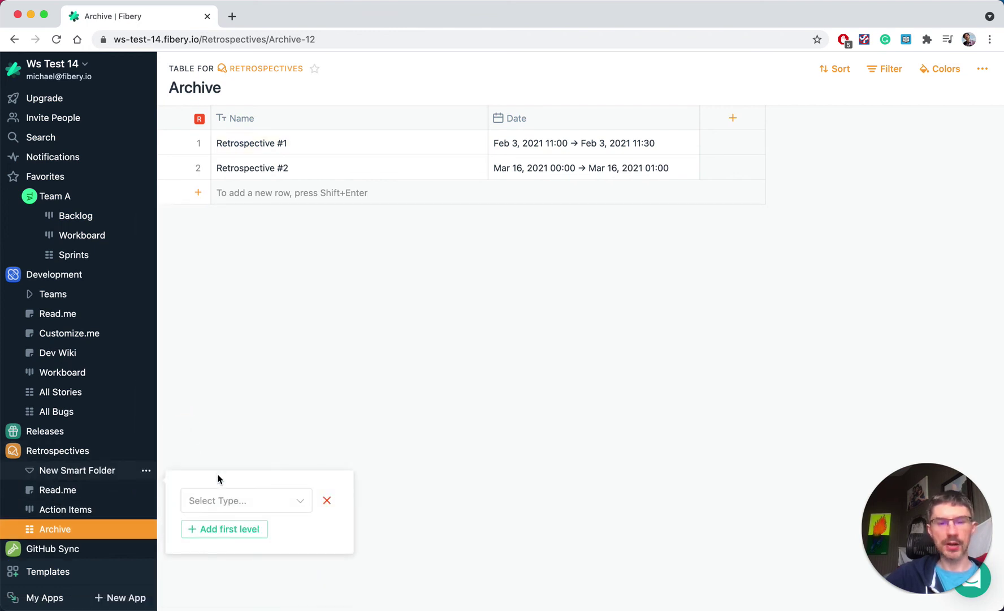
click(226, 505)
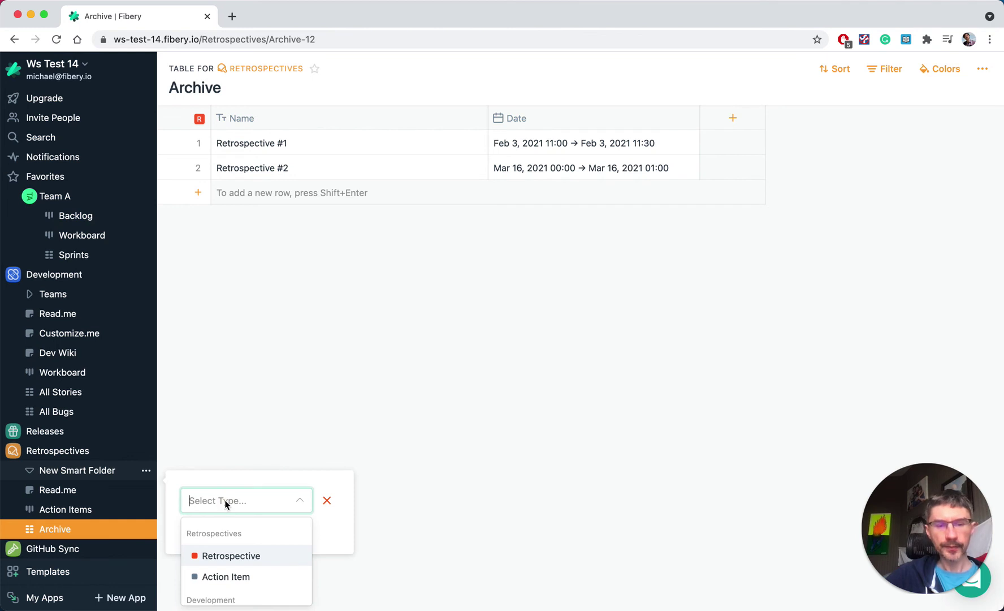
text(te)
click(224, 601)
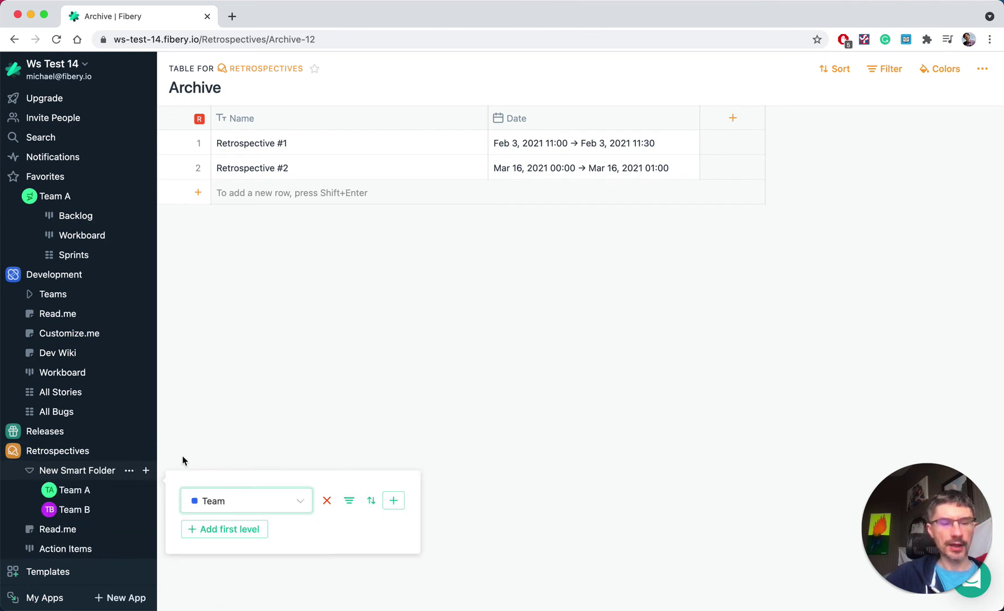
click(129, 469)
click(145, 496)
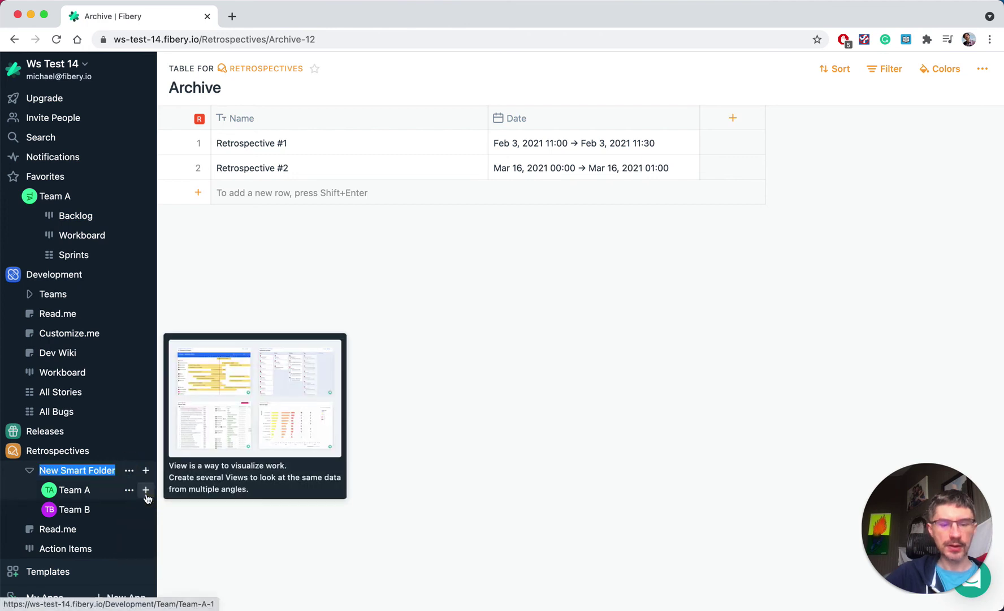
text(Teams)
key(Return)
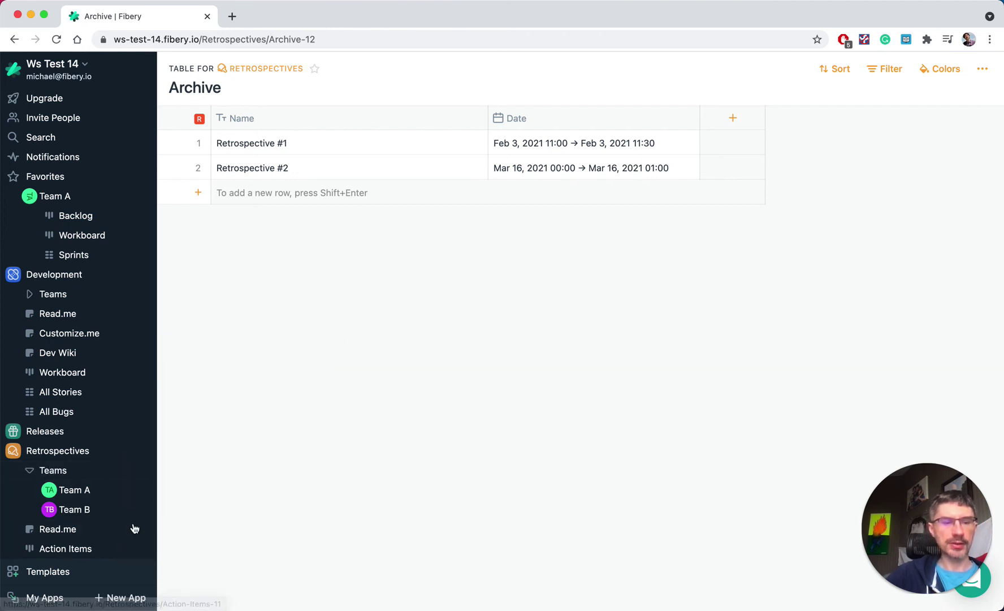
Step: Create a board under Team A in Retrospectives that applies to all Teams, with Action Items as its cards
scroll(93, 478, down, 2)
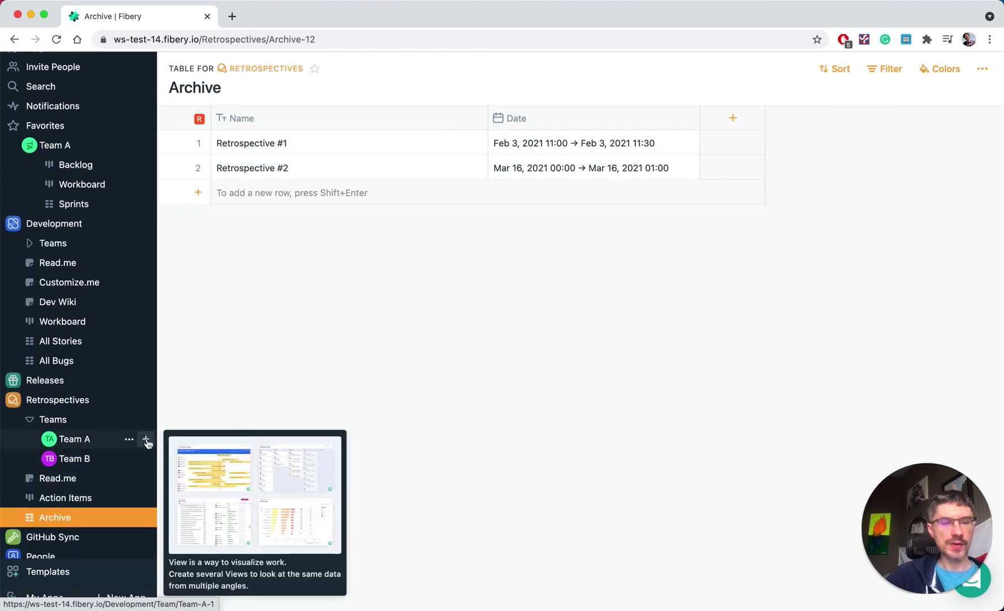
click(146, 440)
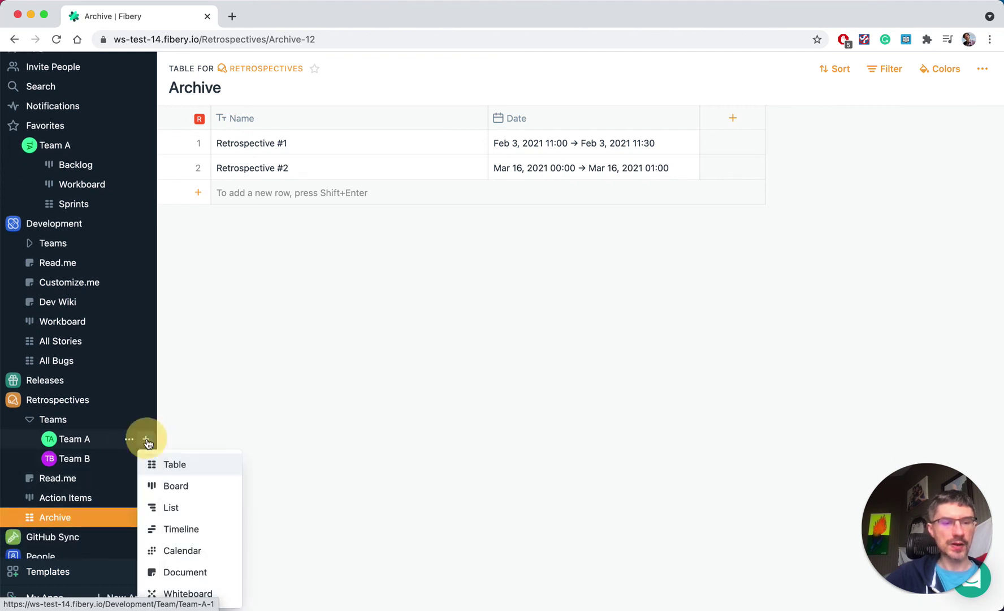
click(181, 488)
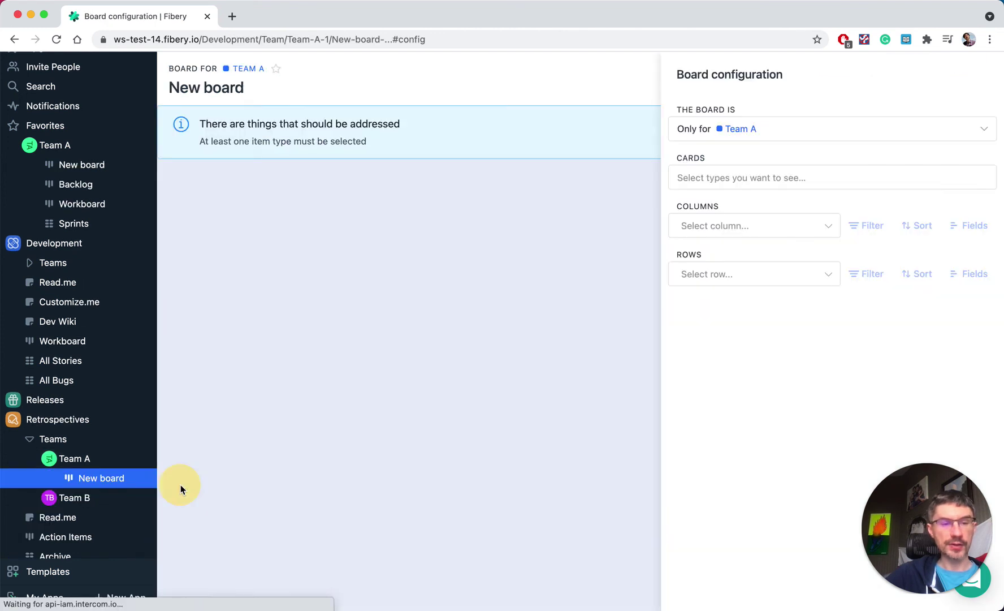
click(755, 129)
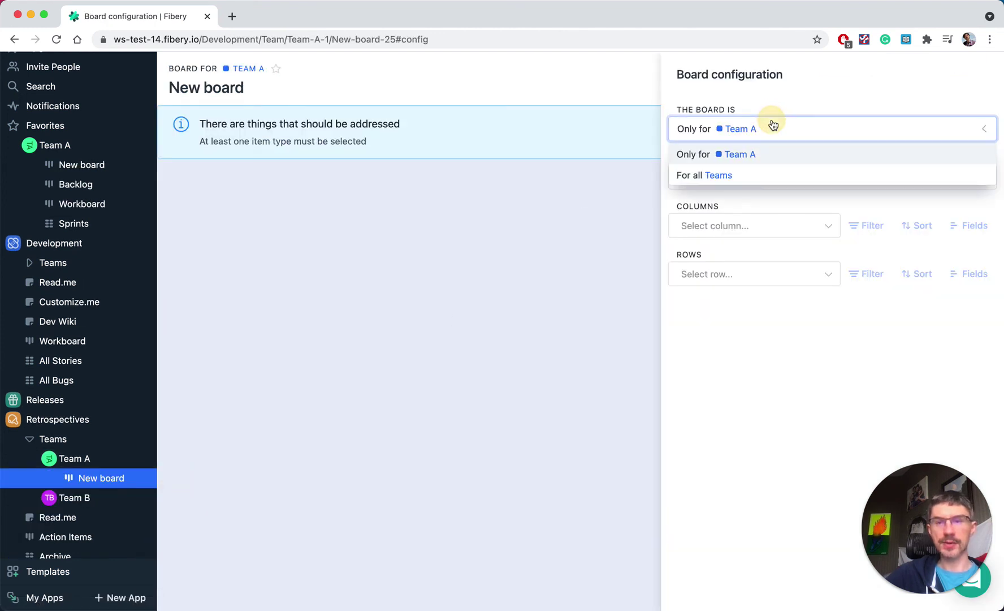
click(746, 176)
click(740, 176)
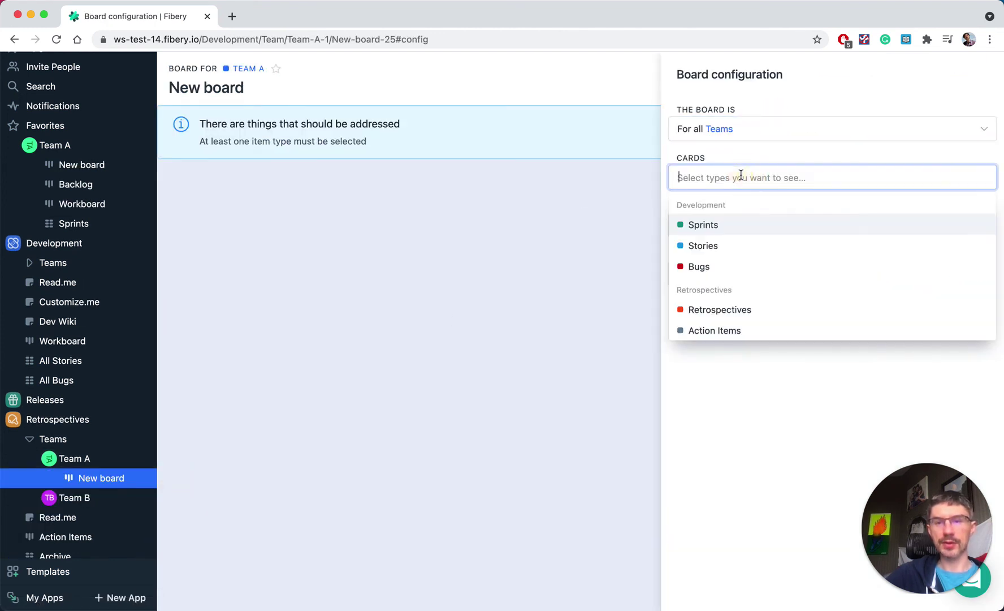
click(720, 330)
Step: Set the Action Items board's rows to Retrospective and its columns to State, and close its configuration
click(712, 292)
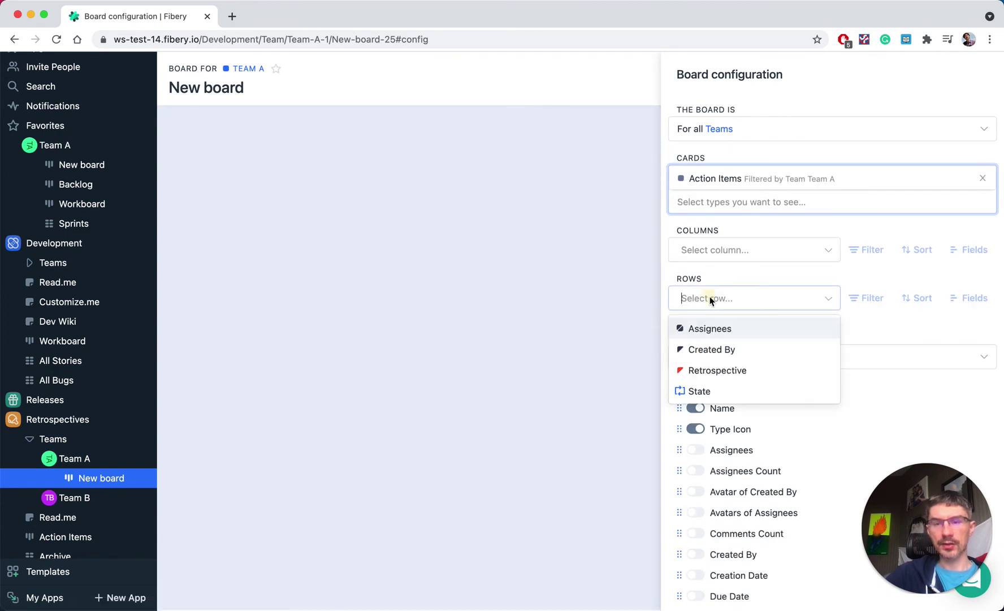
click(712, 369)
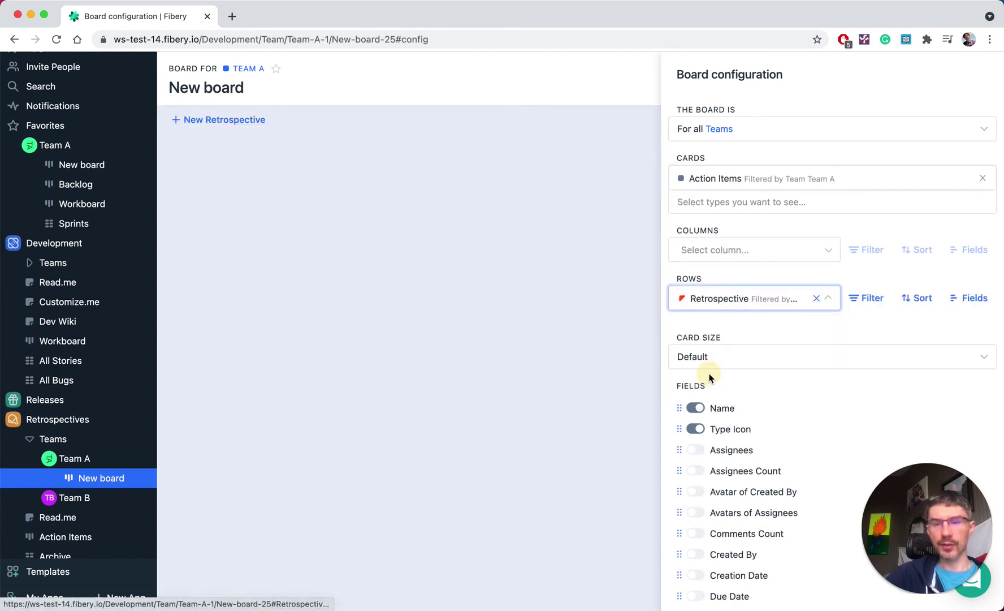
click(719, 246)
click(701, 343)
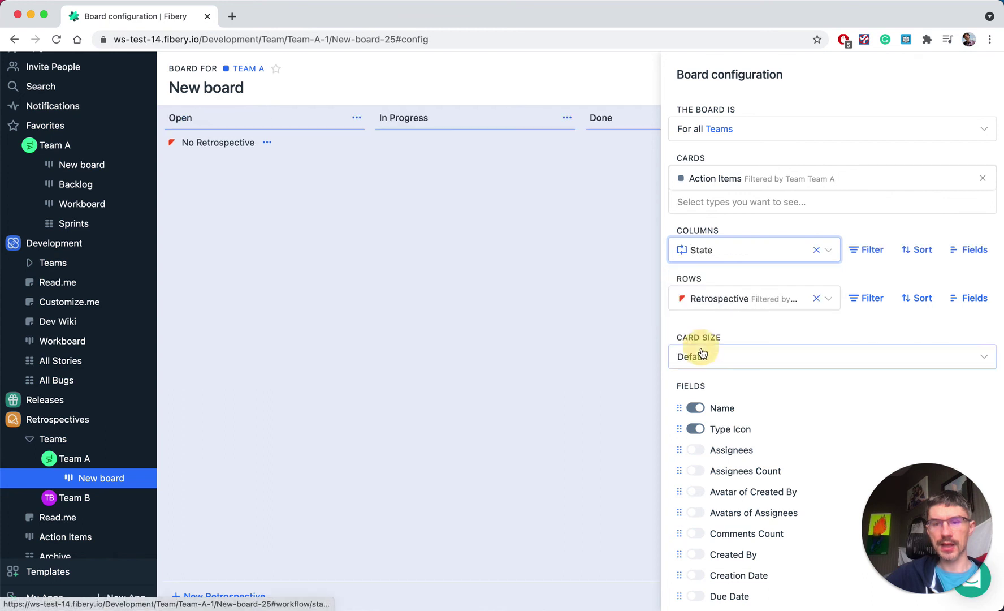
click(467, 92)
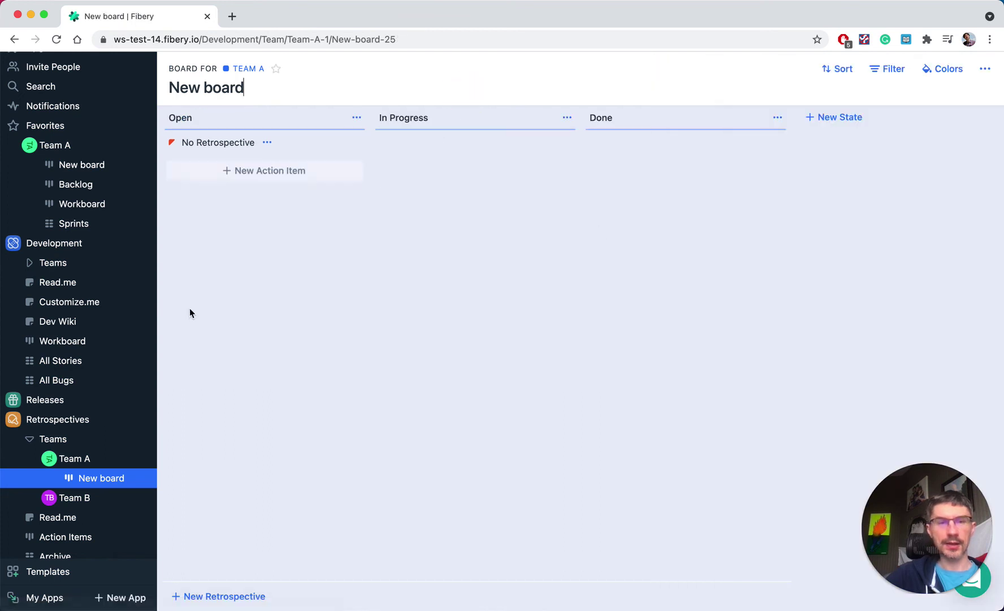
Step: Rename the new action items board under Team A as Retros
triple_click(214, 88)
text(Retr)
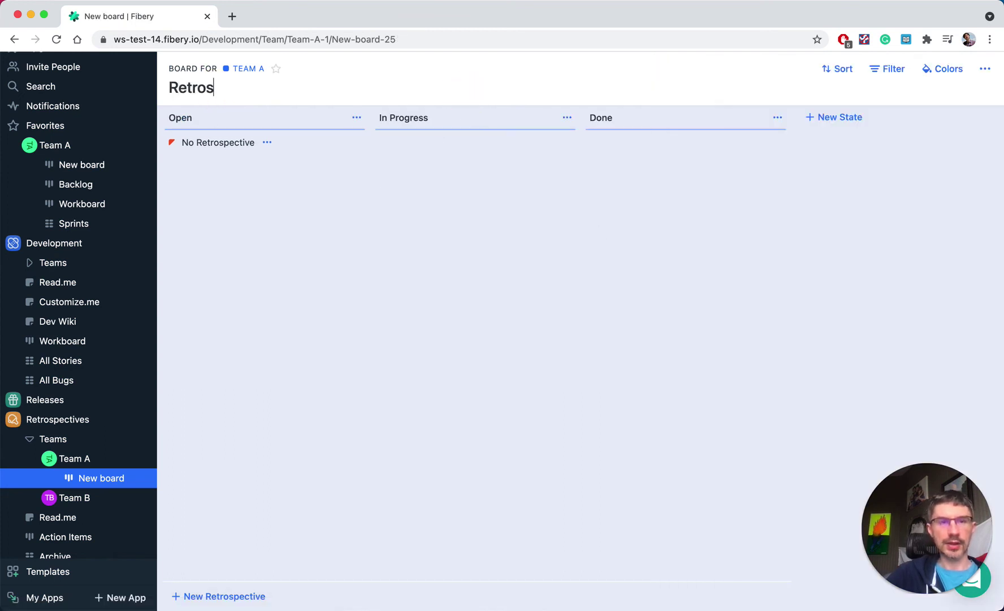
text(os)
key(Return)
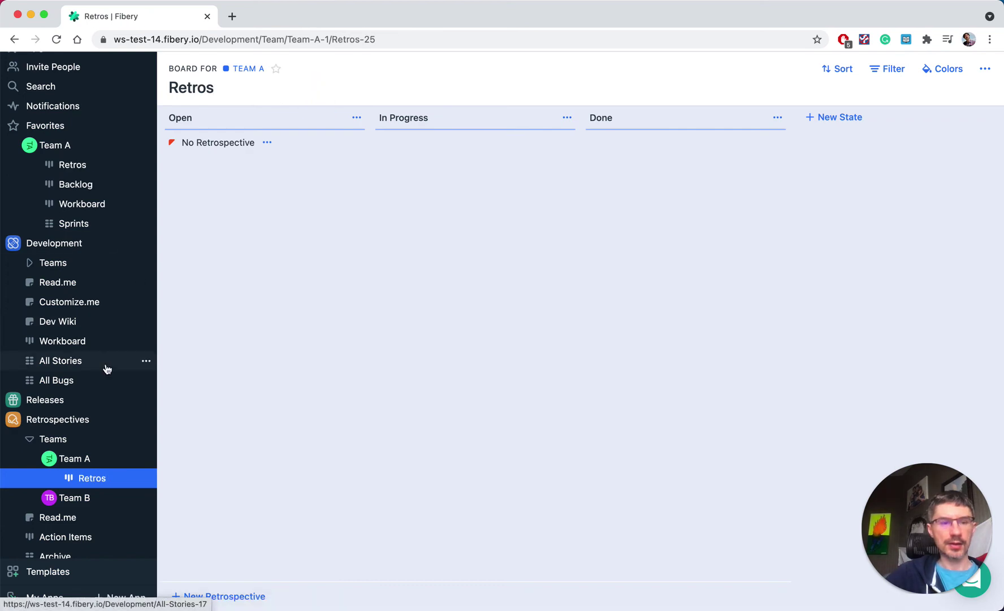
Step: Assign Retrospective #1 from the Retrospectives Archive table to Team A and close it
scroll(63, 510, down, 2)
click(61, 509)
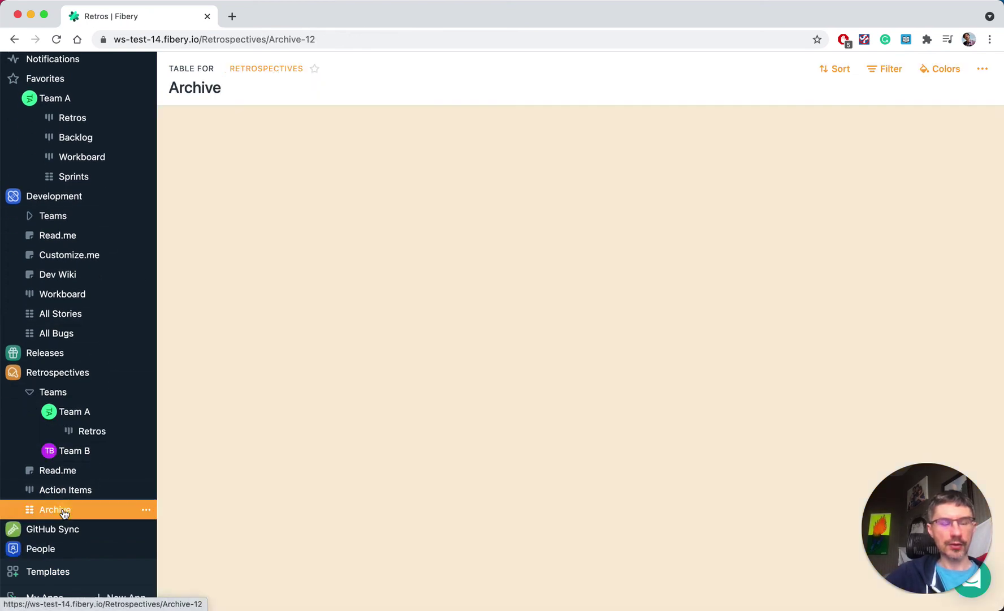
click(168, 144)
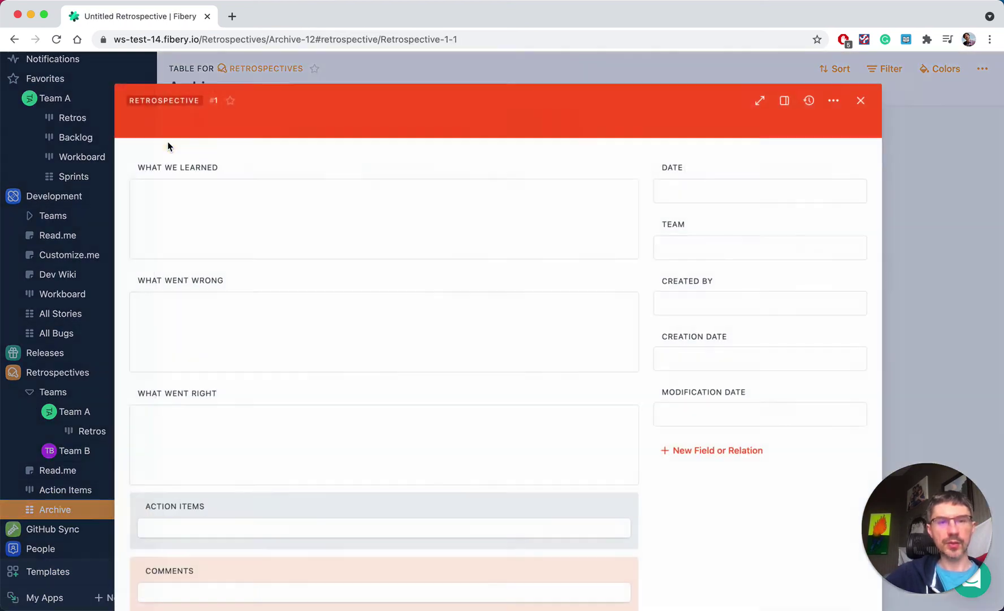
click(710, 252)
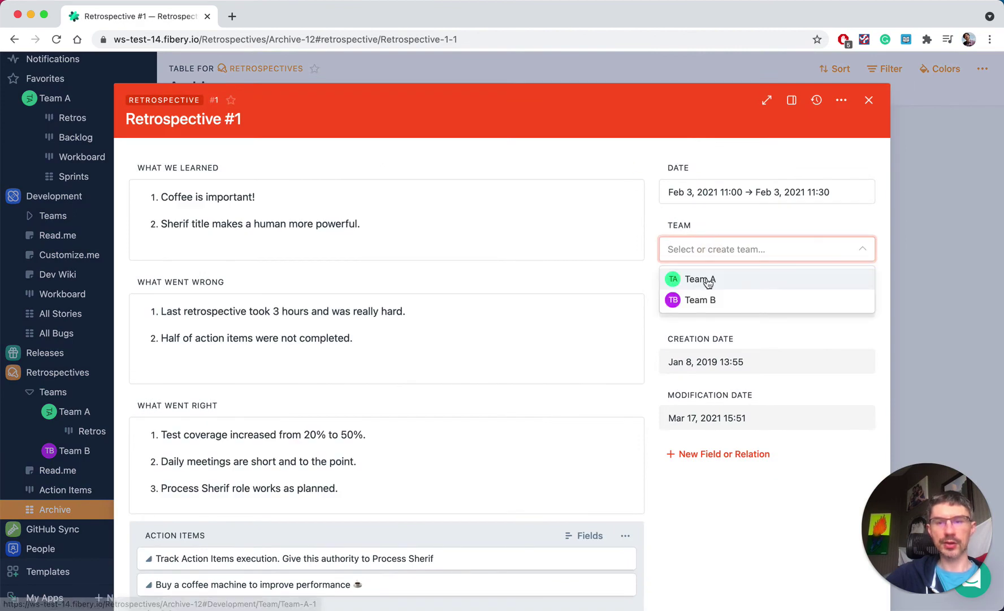
click(708, 279)
click(610, 72)
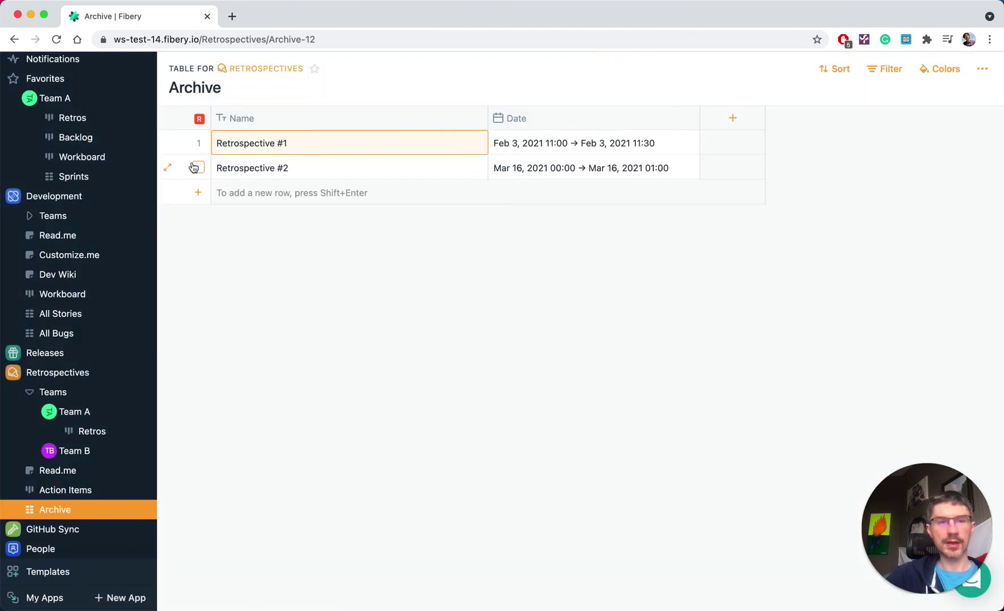
Step: Assign Retrospective #2 from the Archive table to Team B and close it
click(170, 169)
click(722, 252)
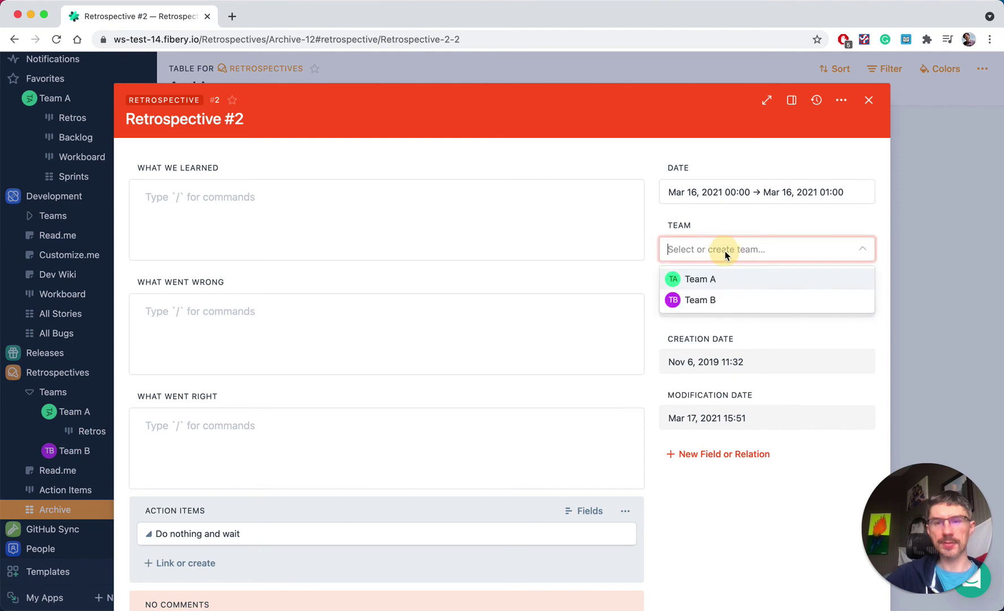
click(716, 300)
click(869, 100)
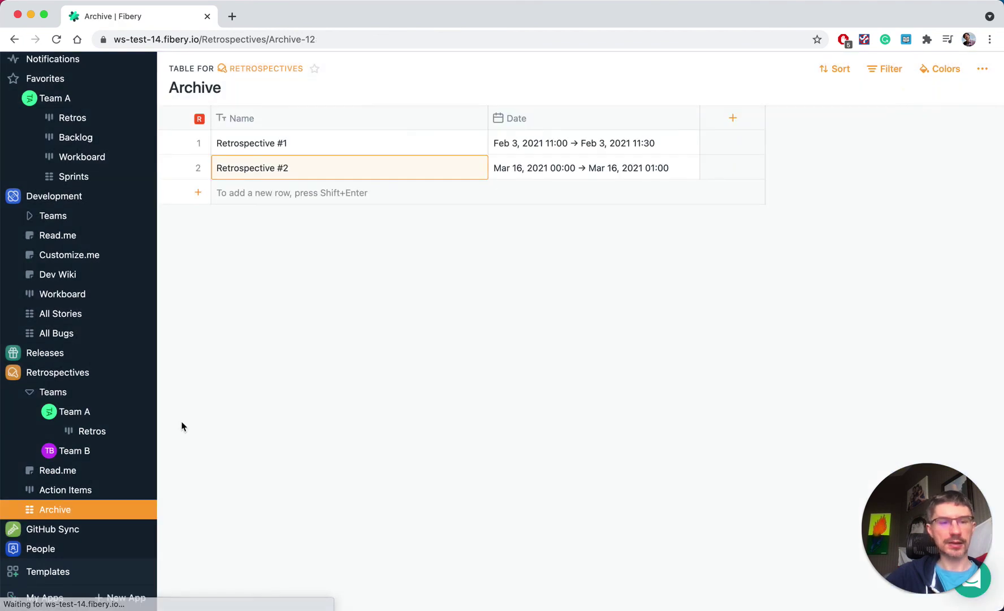
Step: Expand Team B under Retrospectives and check the Retros boards of Team A and Team B
click(49, 450)
click(90, 431)
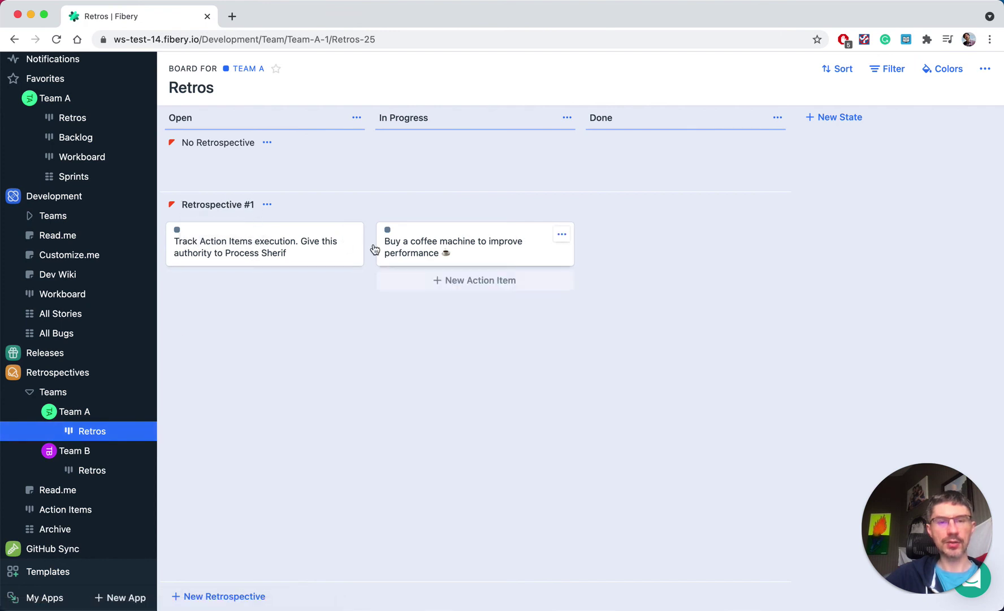
click(84, 471)
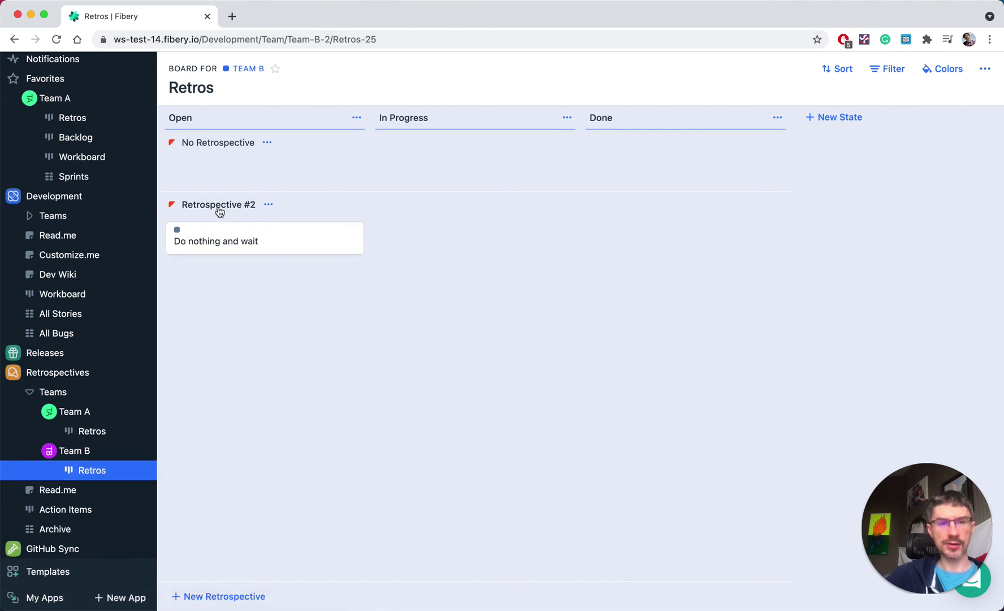
Step: Configure Team A's Retros board to show the Date field on its Retrospective rows
click(90, 431)
click(986, 68)
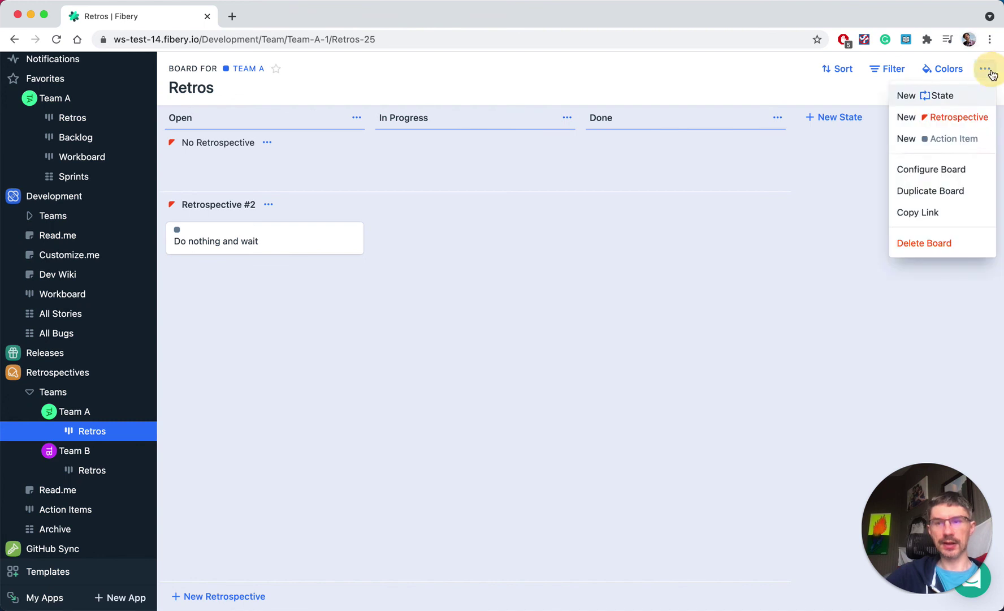
click(936, 169)
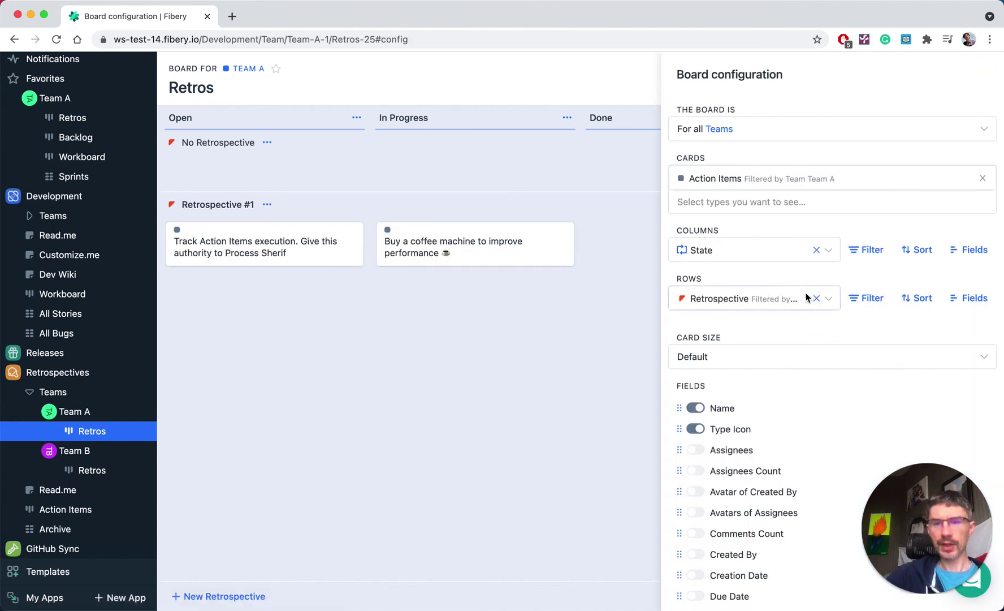
click(970, 306)
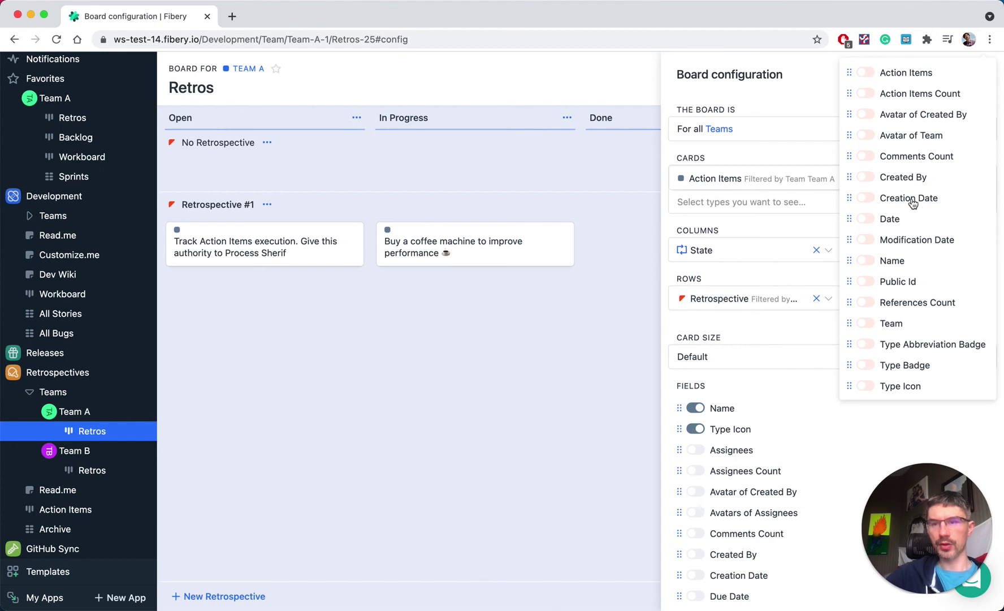
click(865, 219)
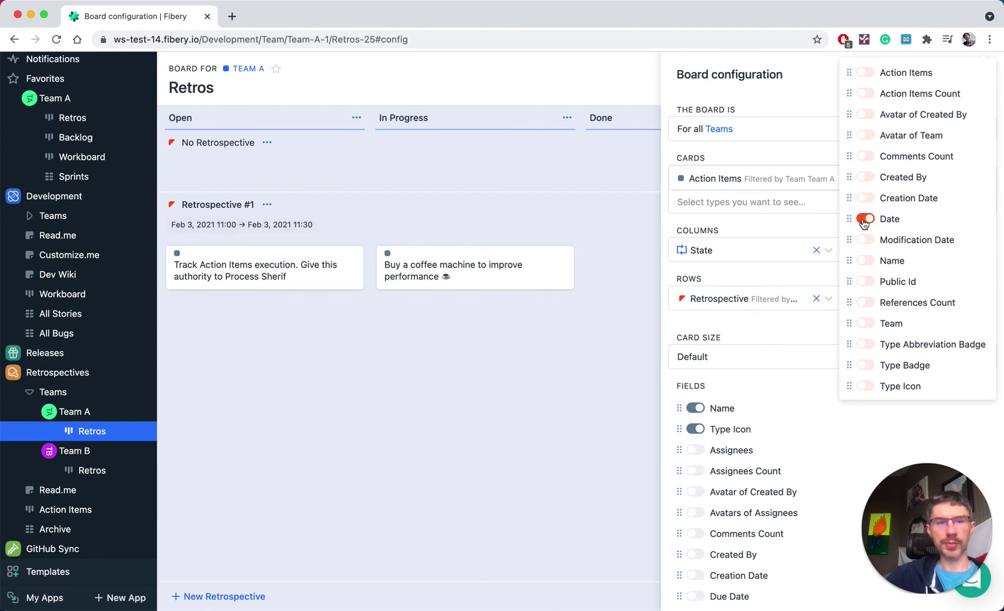
click(741, 237)
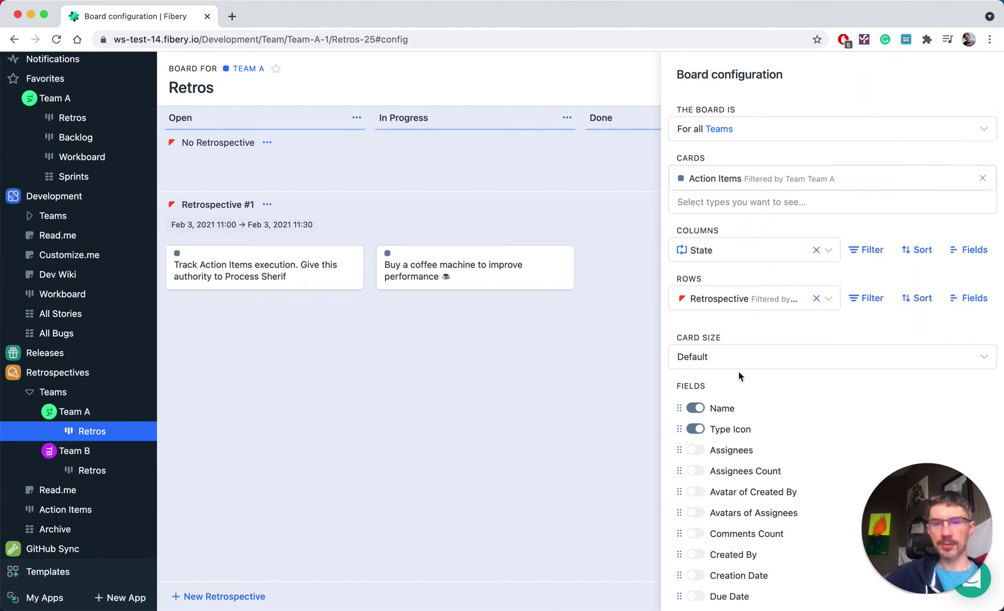
Step: Show Avatars of Assignees and Due Date on the Retros board's cards, and check Team B's Retros board
scroll(720, 419, down, 5)
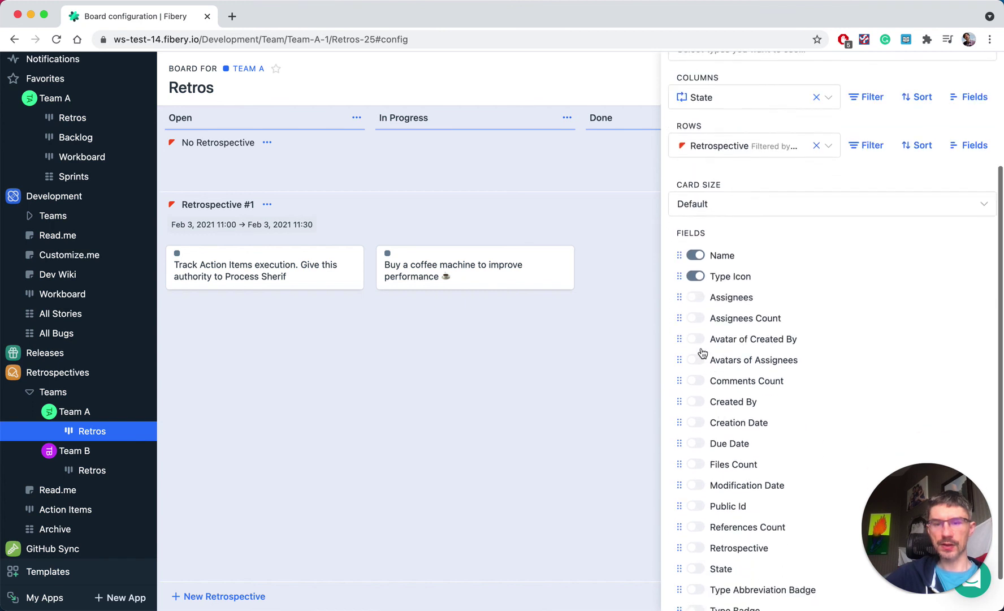
click(697, 361)
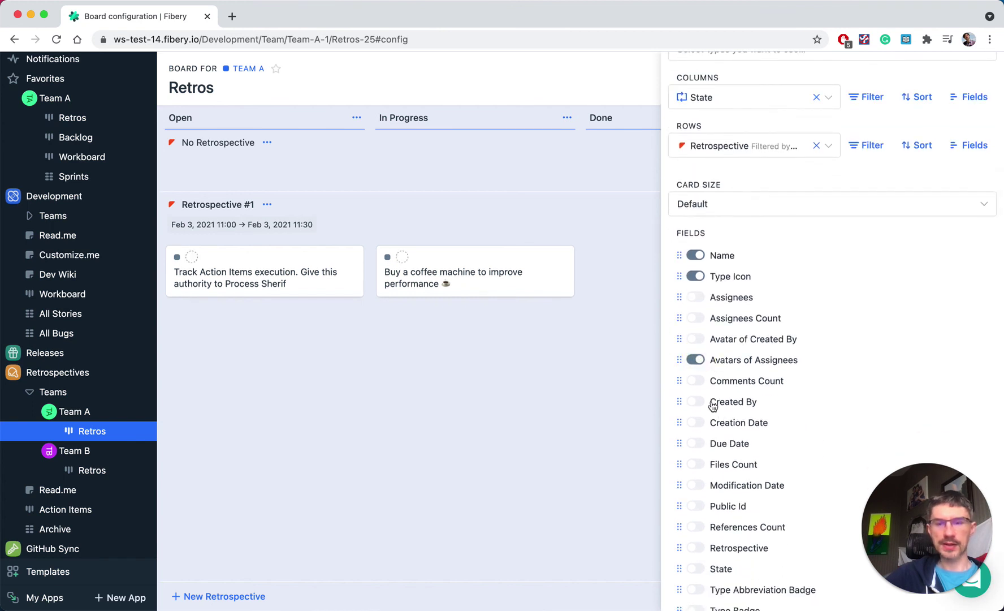
scroll(712, 406, down, 2)
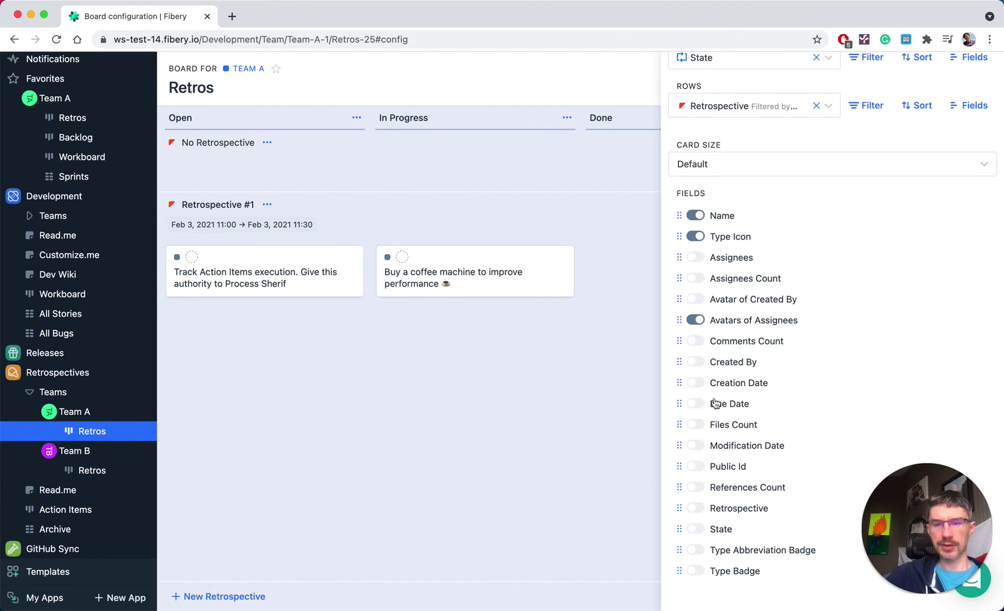
click(696, 406)
click(437, 418)
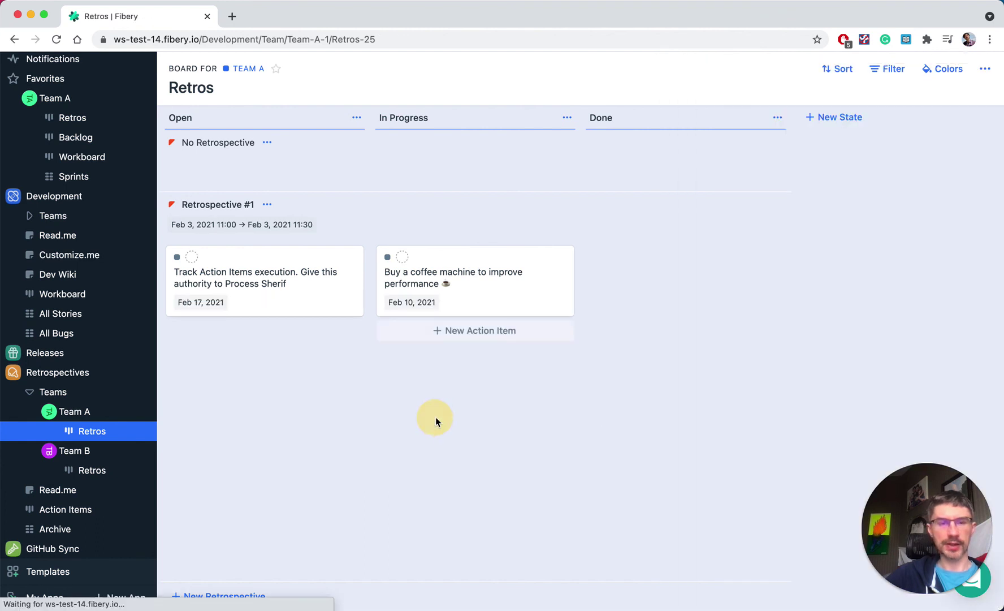
click(99, 471)
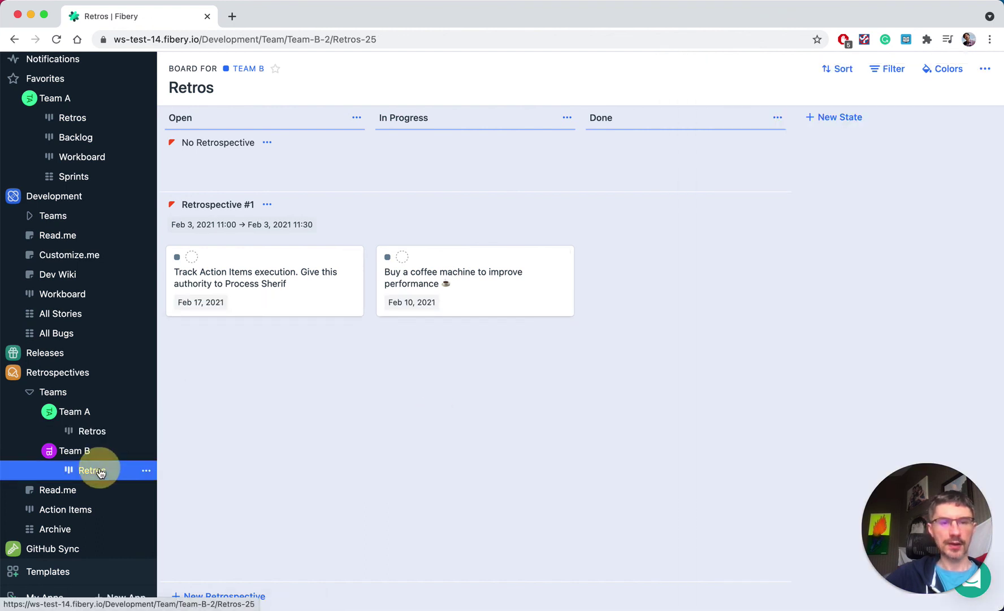
click(94, 433)
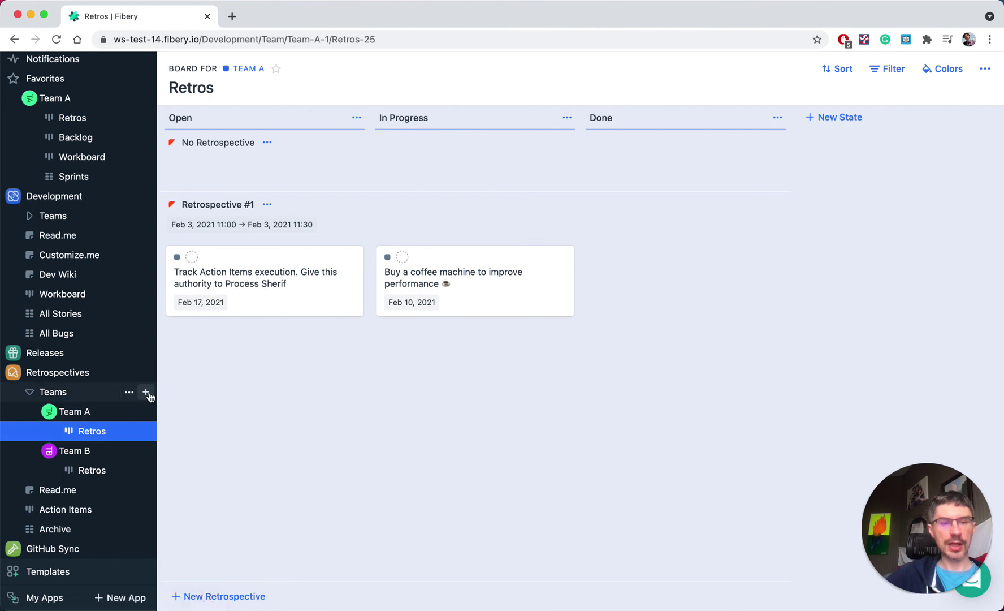
Step: Add a new team to the Teams folder in Retrospectives and name it Team C
click(147, 392)
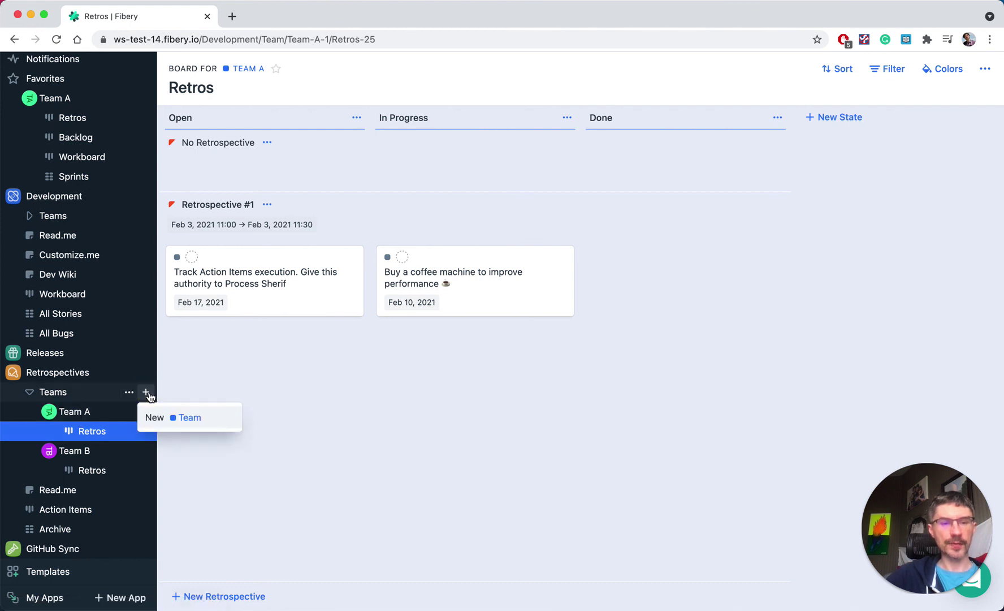
click(169, 418)
click(235, 88)
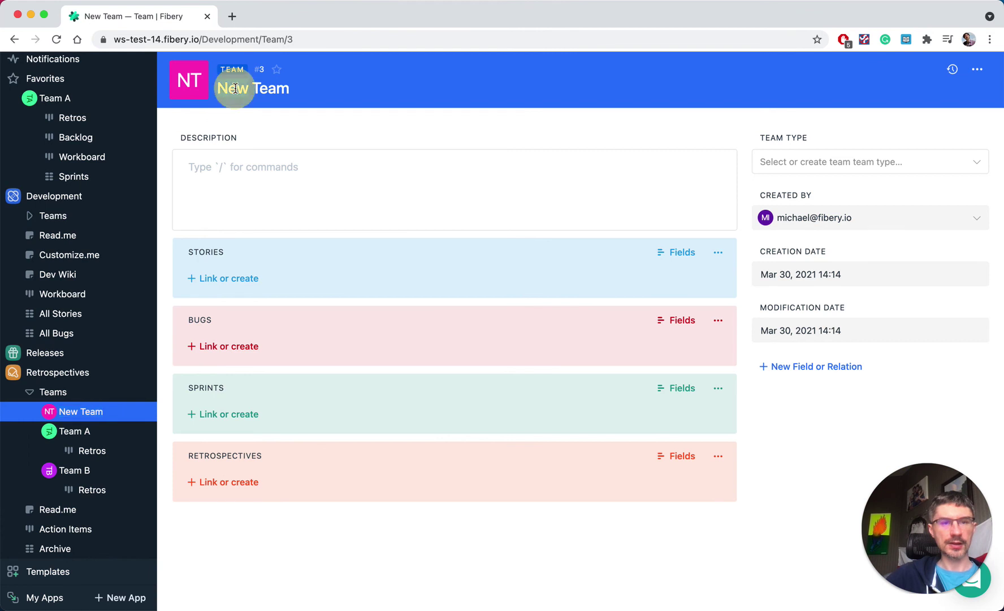
key(BackSpace)
key(BackSpace)
key(BackSpace)
key(BackSpace)
text(C)
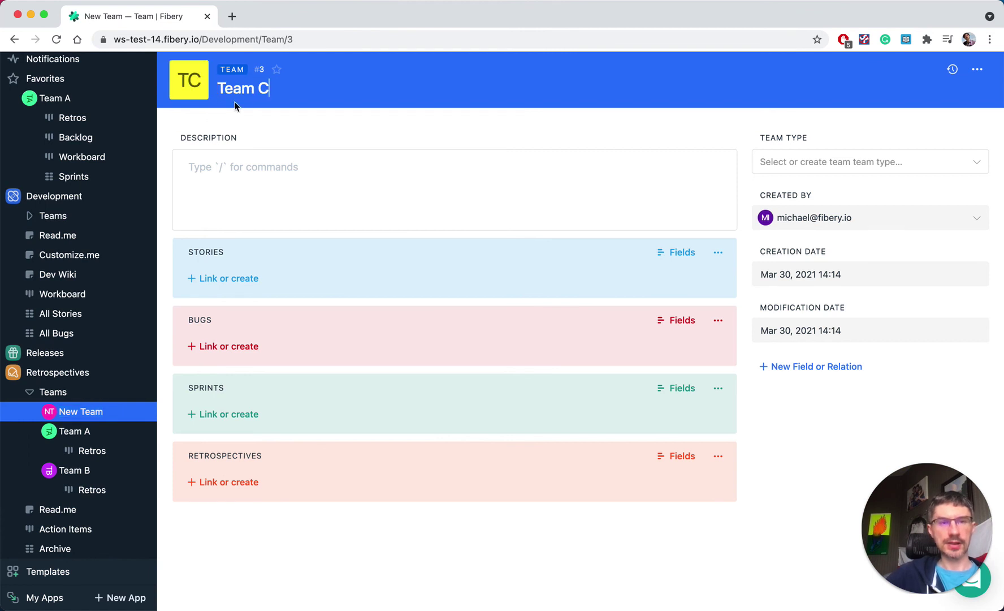
Step: Expand Team C and add a retrospective named "Retro 1 (C)" to its Retros board
click(48, 417)
click(87, 432)
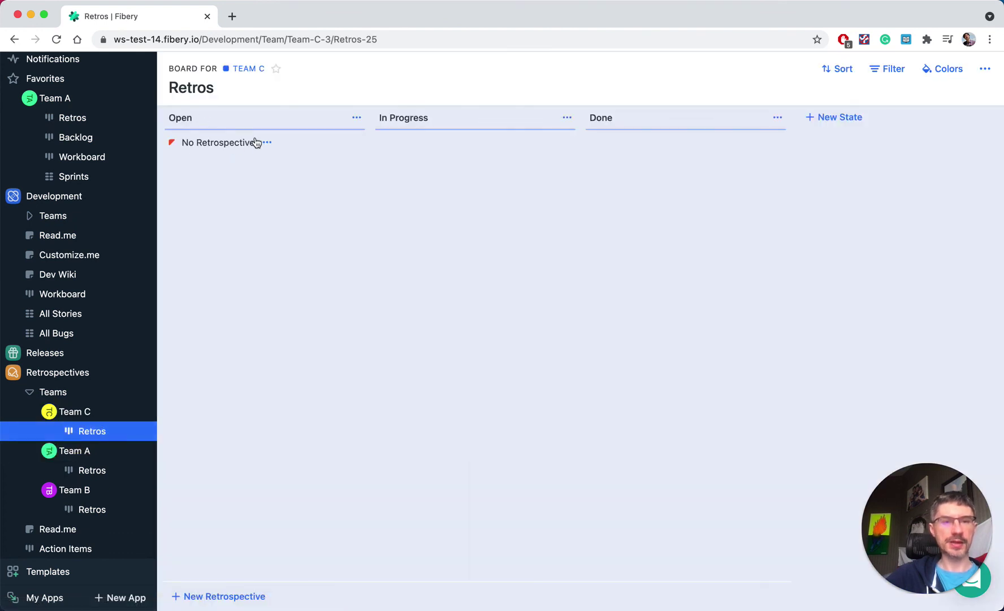
click(224, 595)
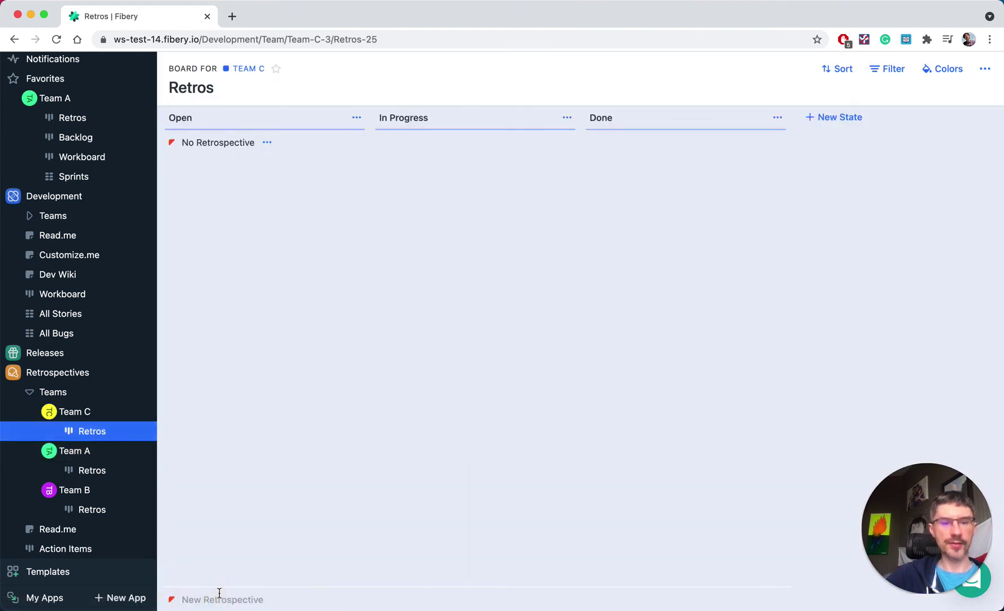
text(Retro)
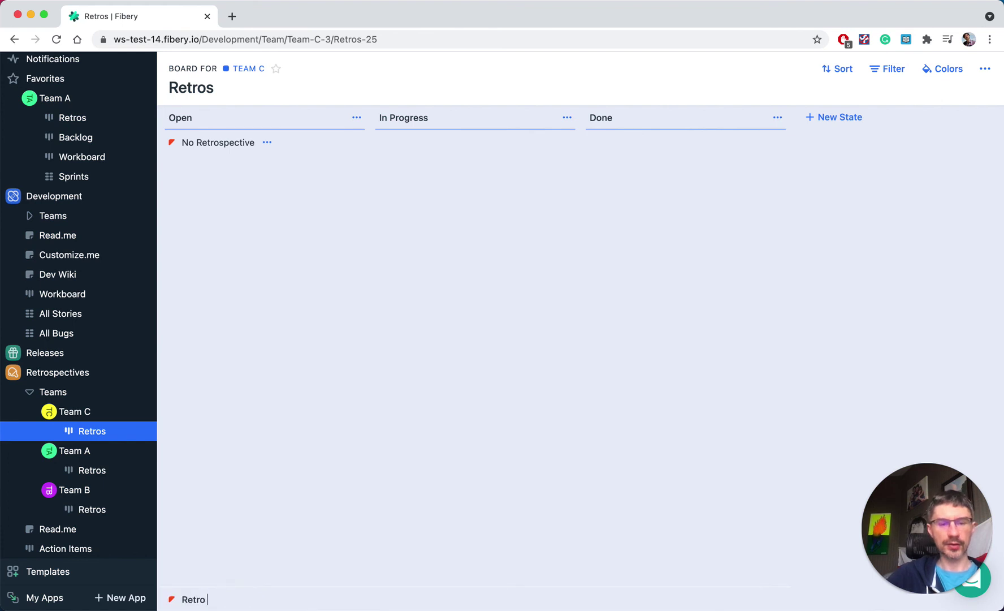
text( 1 (C))
key(Return)
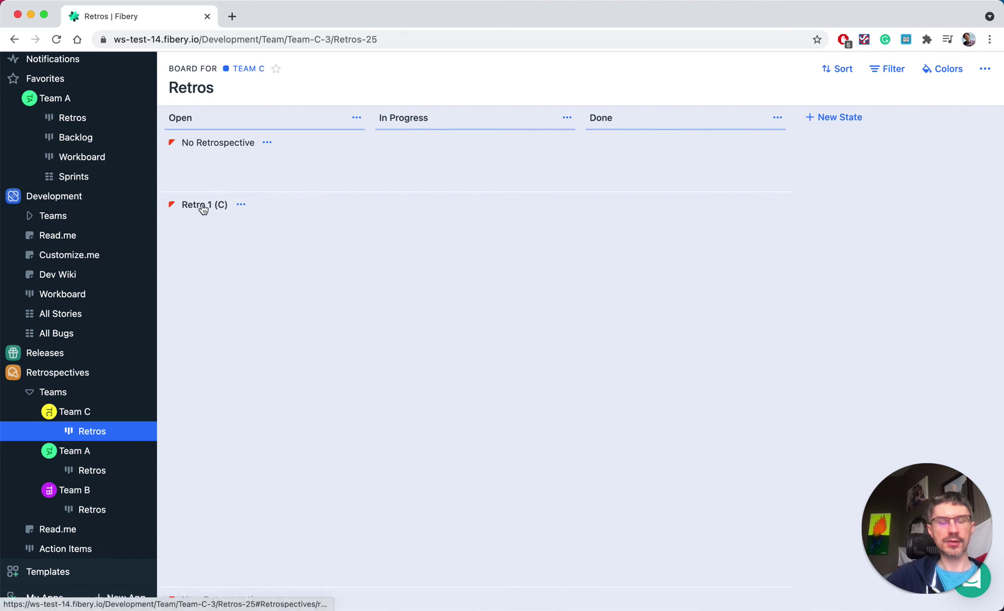
Step: Open the Retro 1 (C) retrospective to check its Team field, and close it
click(241, 204)
click(249, 227)
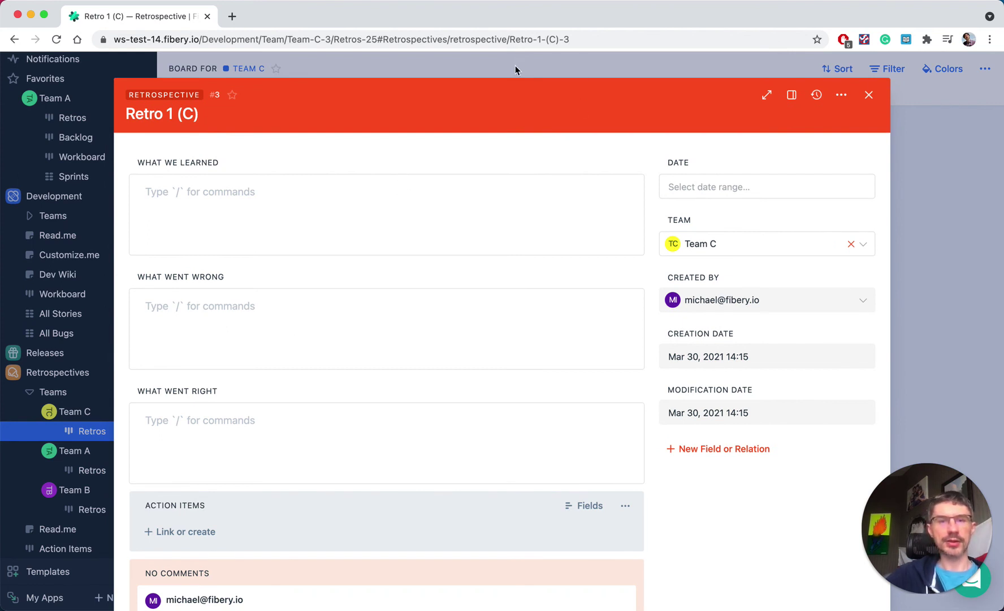
click(328, 68)
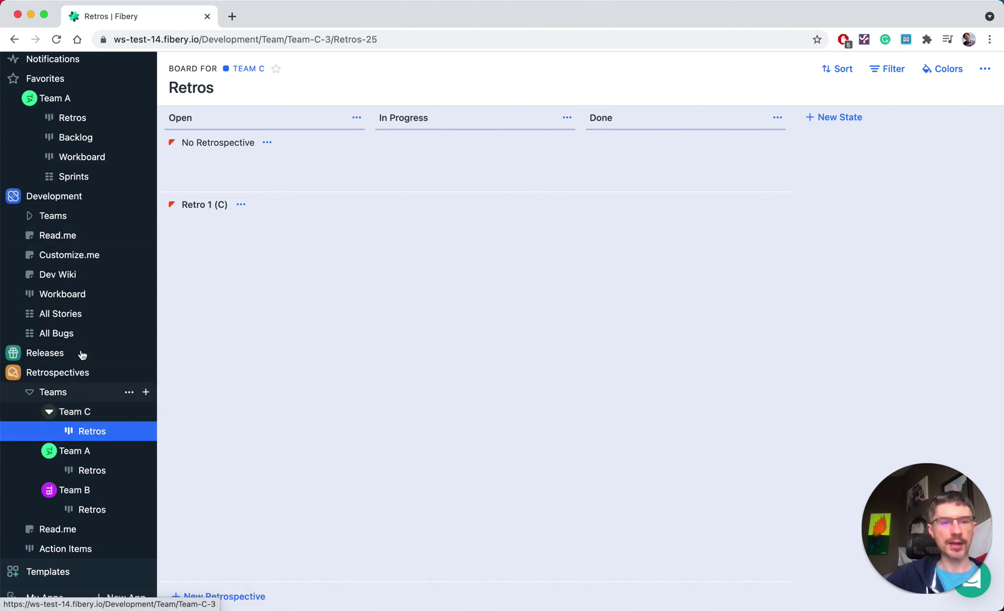
scroll(88, 300, up, 3)
scroll(91, 302, up, 2)
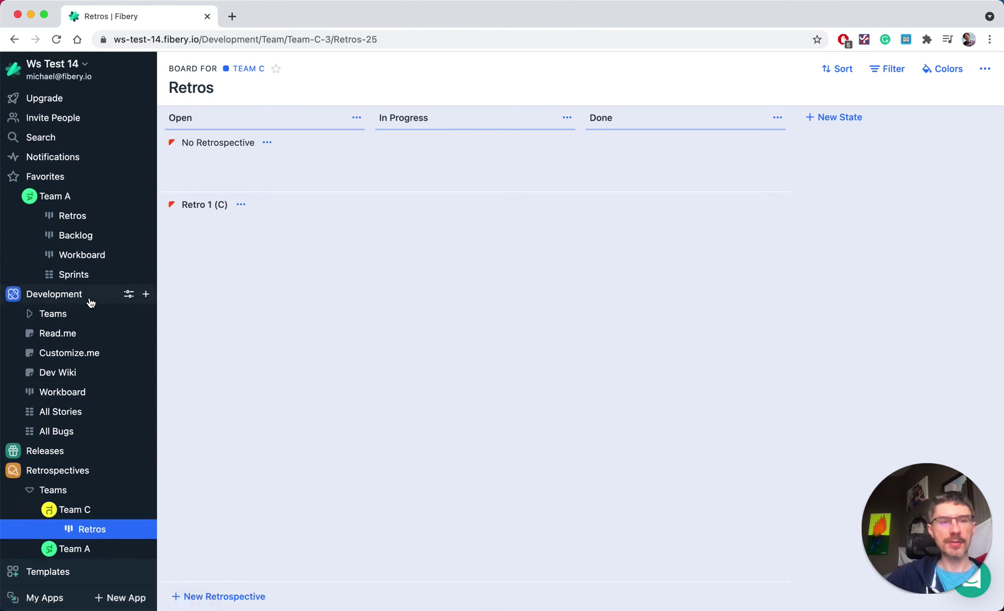